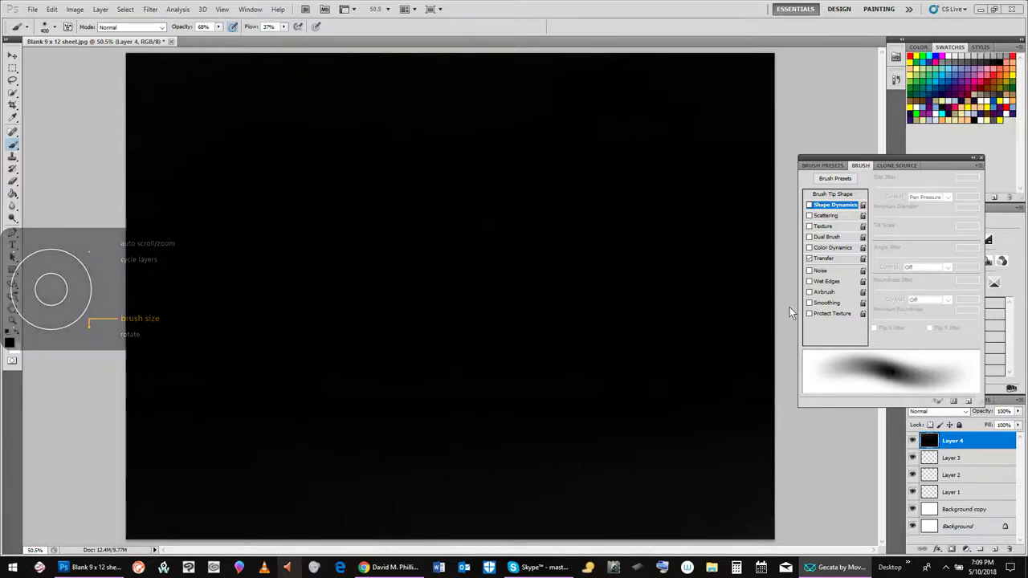
# Paint a soft gray band across the bottom of the black canvas on Layer 4 with a 500 px brush.
pyautogui.click(991, 61)
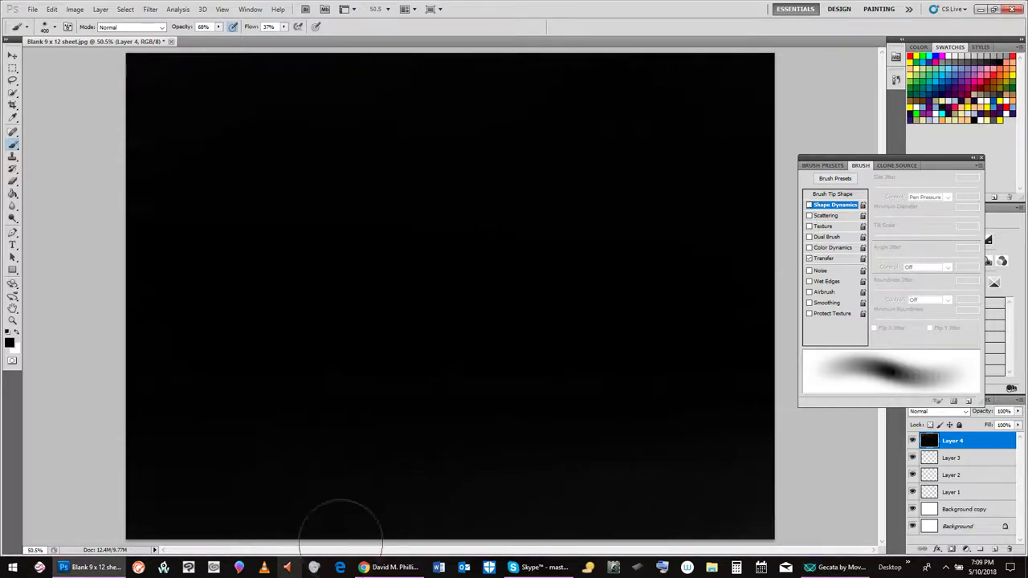
pyautogui.press(']')
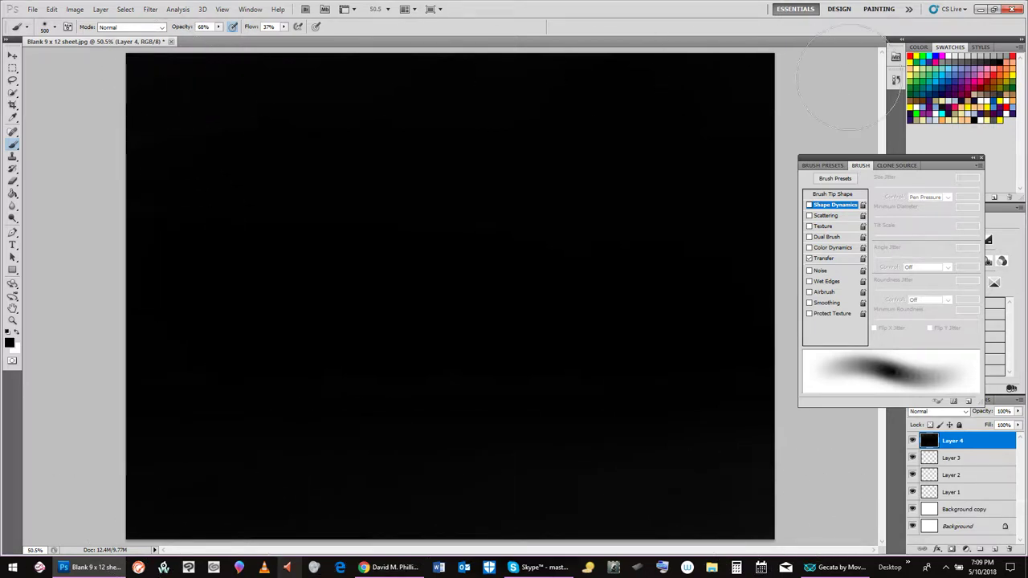
pyautogui.click(1000, 57)
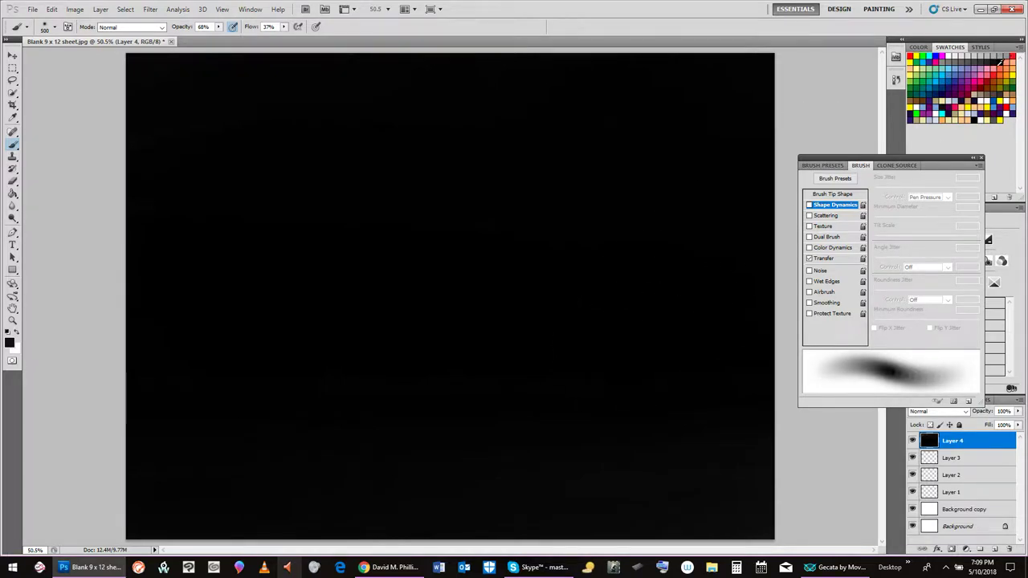
pyautogui.click(998, 56)
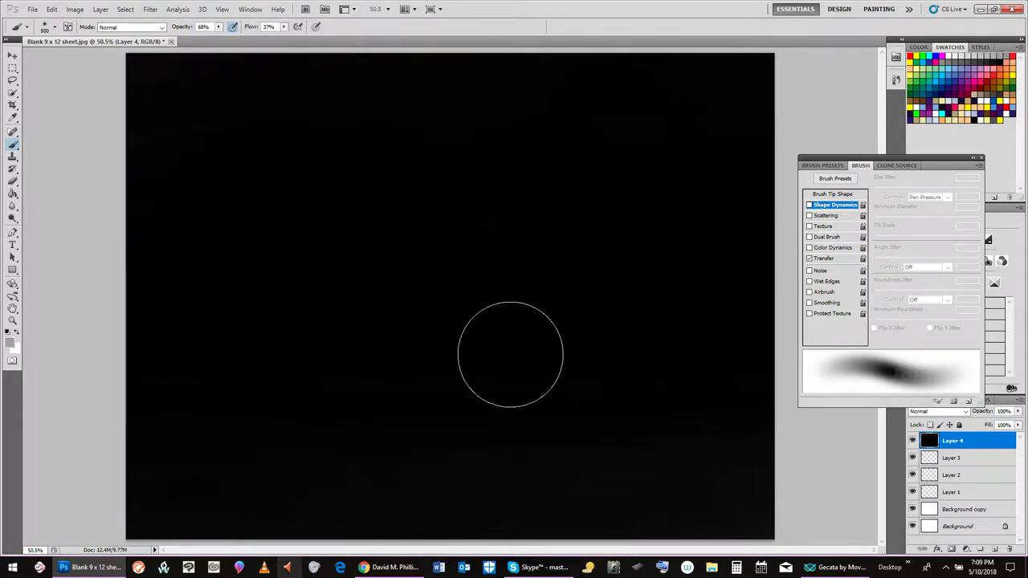
pyautogui.moveTo(145, 516)
pyautogui.mouseDown()
pyautogui.moveTo(487, 501)
pyautogui.moveTo(155, 498)
pyautogui.mouseUp()
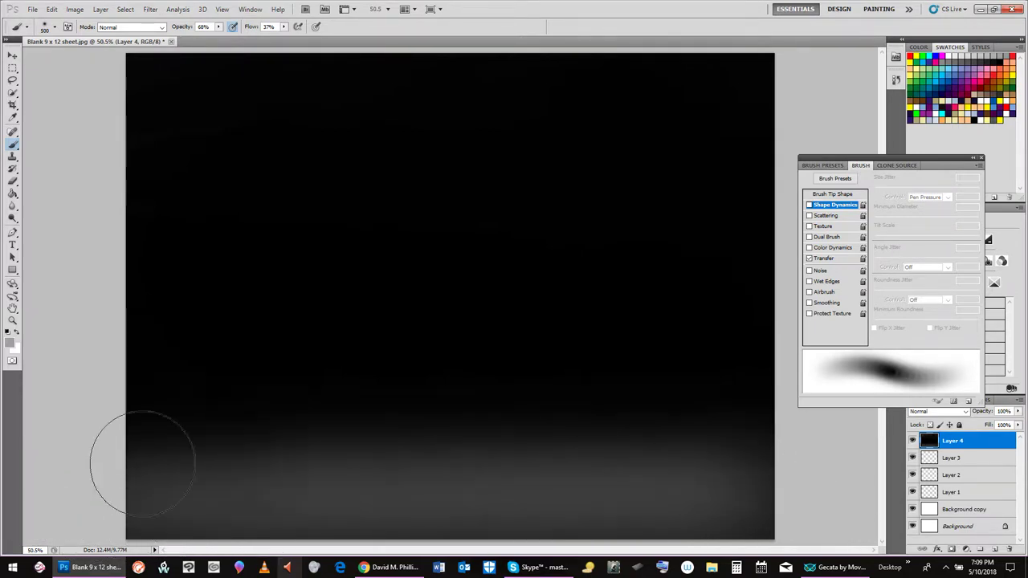
pyautogui.moveTo(209, 502)
pyautogui.mouseDown()
pyautogui.moveTo(750, 493)
pyautogui.moveTo(413, 551)
pyautogui.moveTo(707, 555)
pyautogui.moveTo(365, 518)
pyautogui.moveTo(814, 516)
pyautogui.mouseUp()
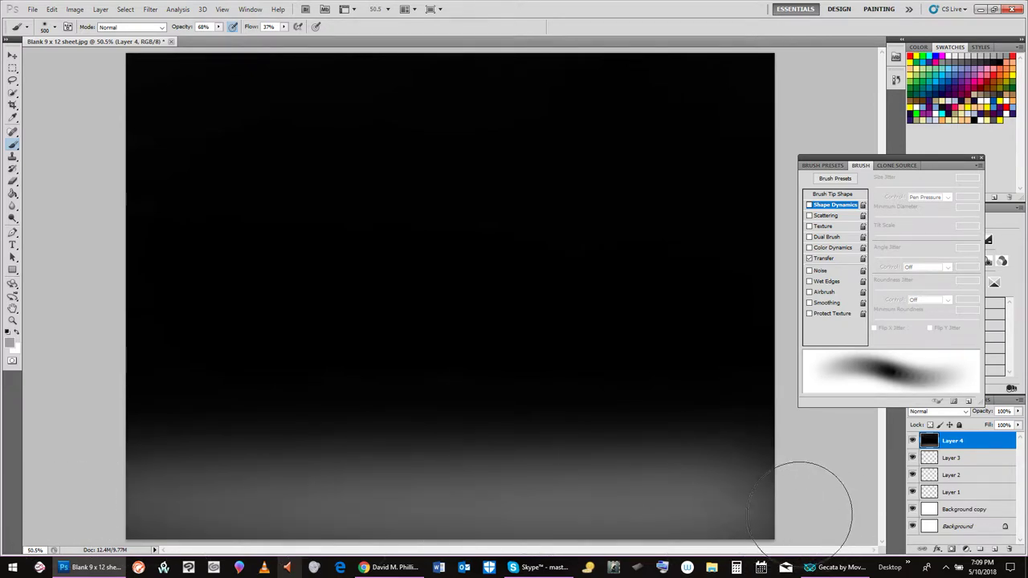
pyautogui.click(154, 549)
pyautogui.click(583, 499)
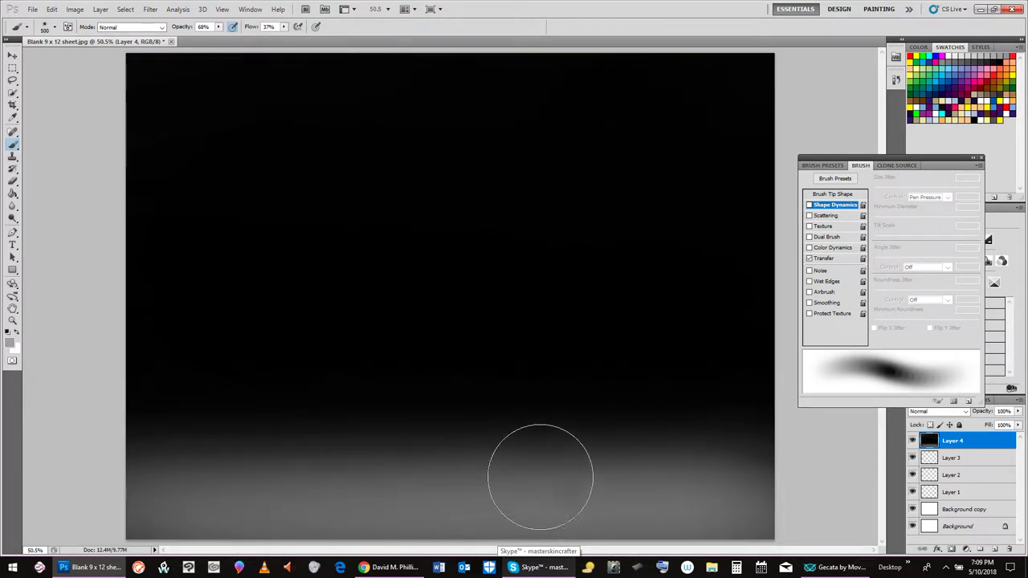
# Brighten the bottom band with progressively lighter grays and blend it upward into the black, using an 800 px brush.
pyautogui.press(']')
pyautogui.press(']')
pyautogui.press(']')
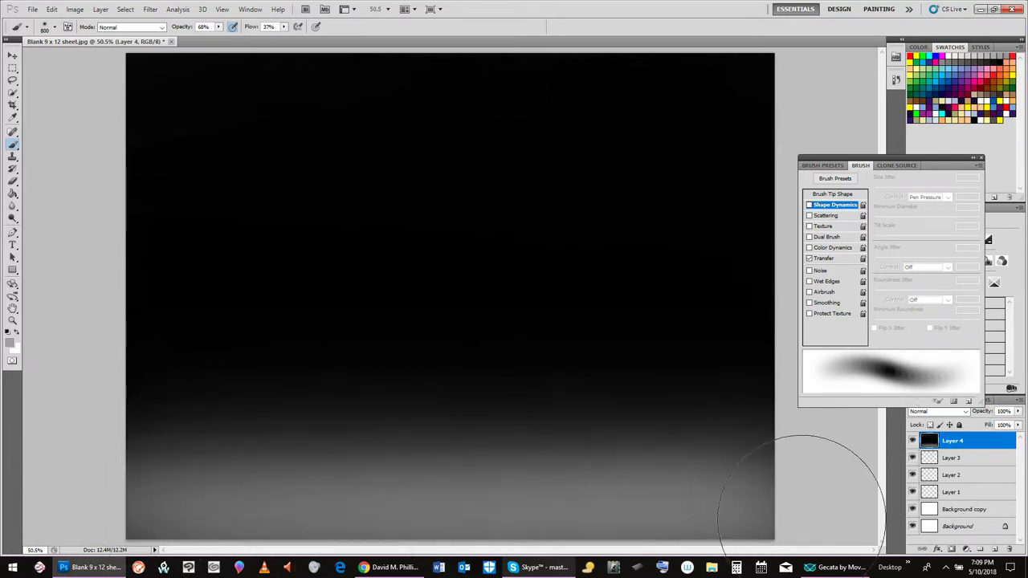
pyautogui.click(970, 58)
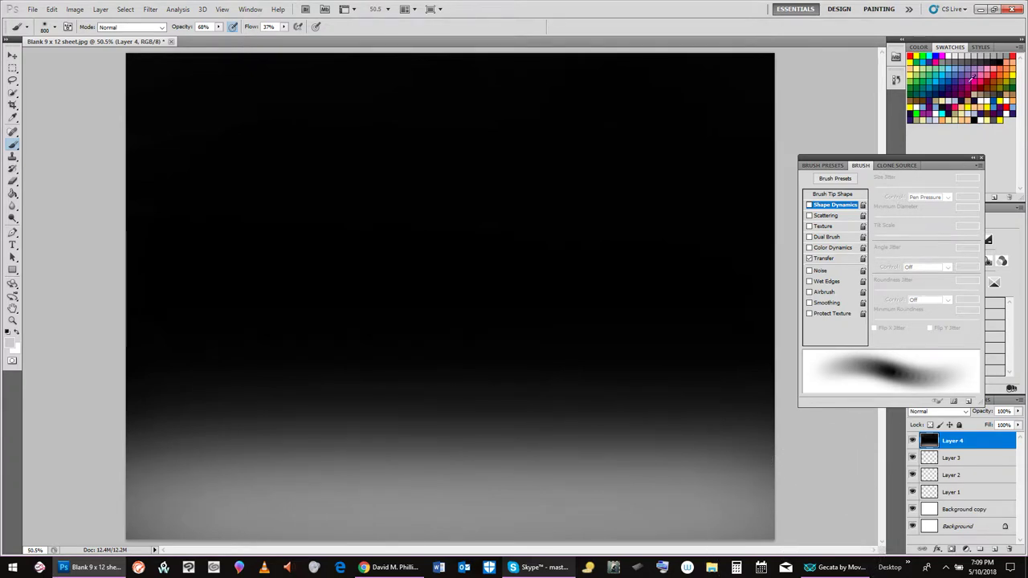
pyautogui.click(955, 53)
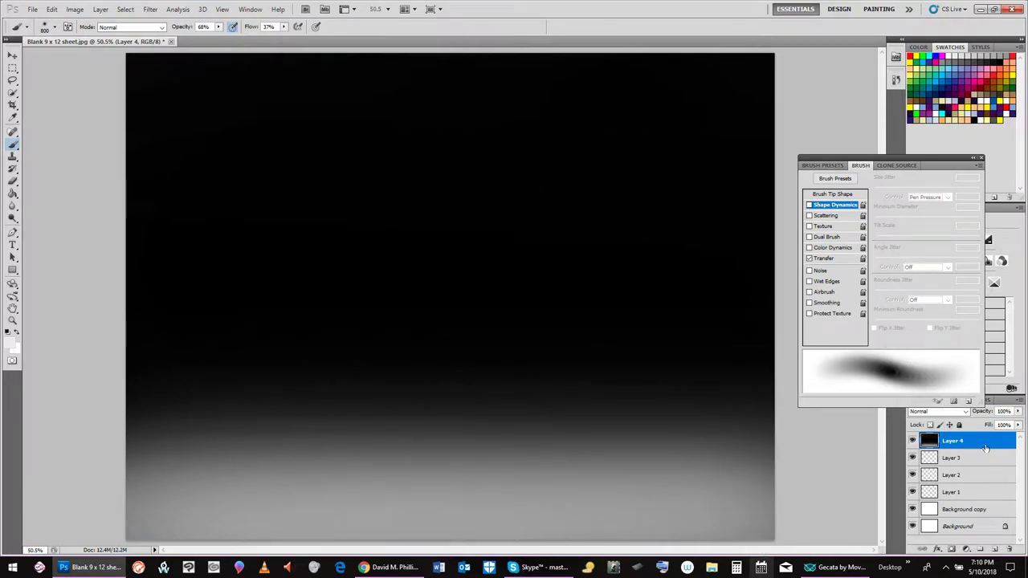
# Move Layer 4 below Layer 1, directly above Background copy.
pyautogui.moveTo(989, 442); pyautogui.dragTo(991, 500)
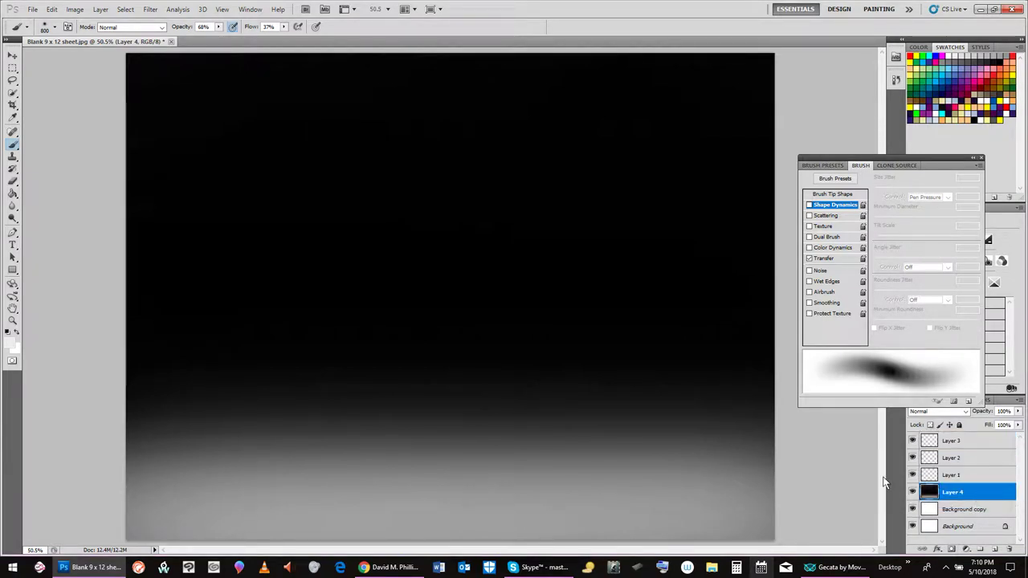
pyautogui.rightClick(968, 494)
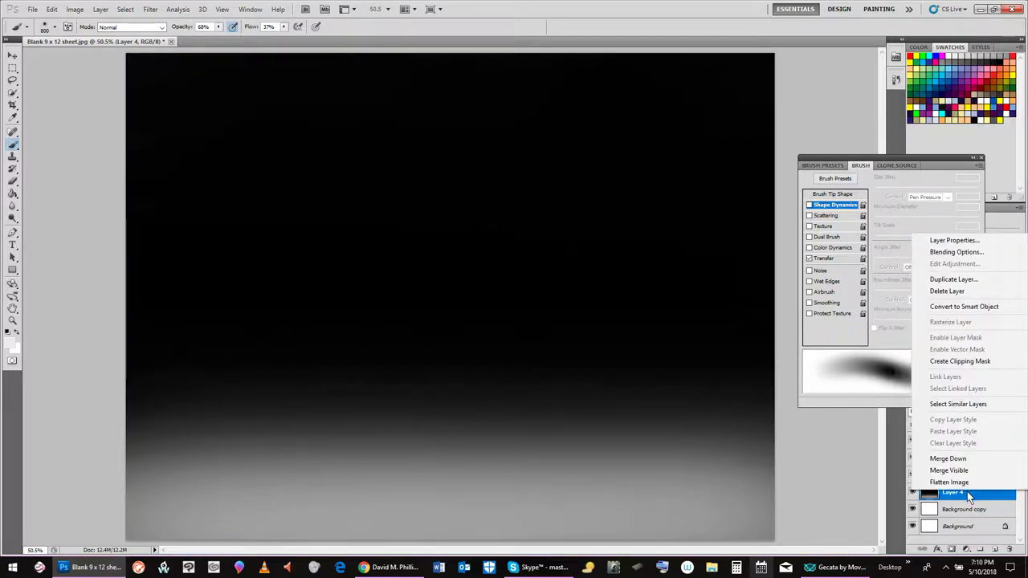
pyautogui.doubleClick(967, 491)
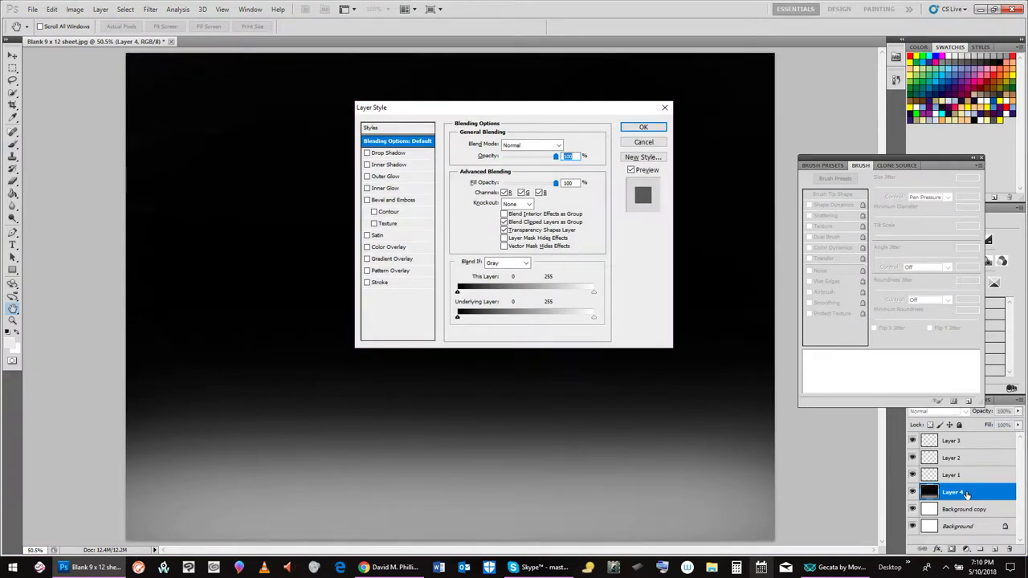
pyautogui.click(665, 107)
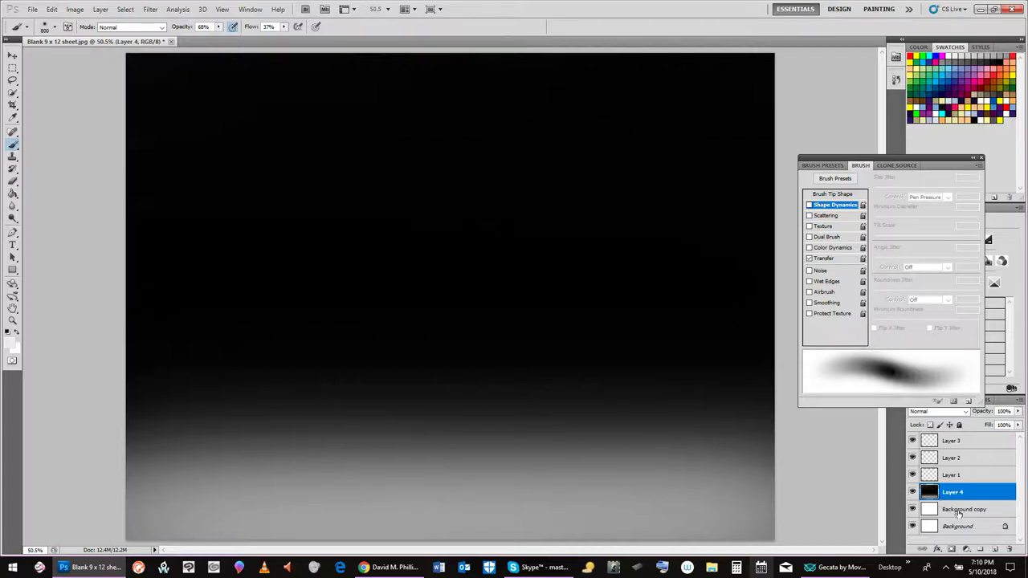
# Rename Layer 4 as Background.
pyautogui.rightClick(981, 500)
pyautogui.click(961, 243)
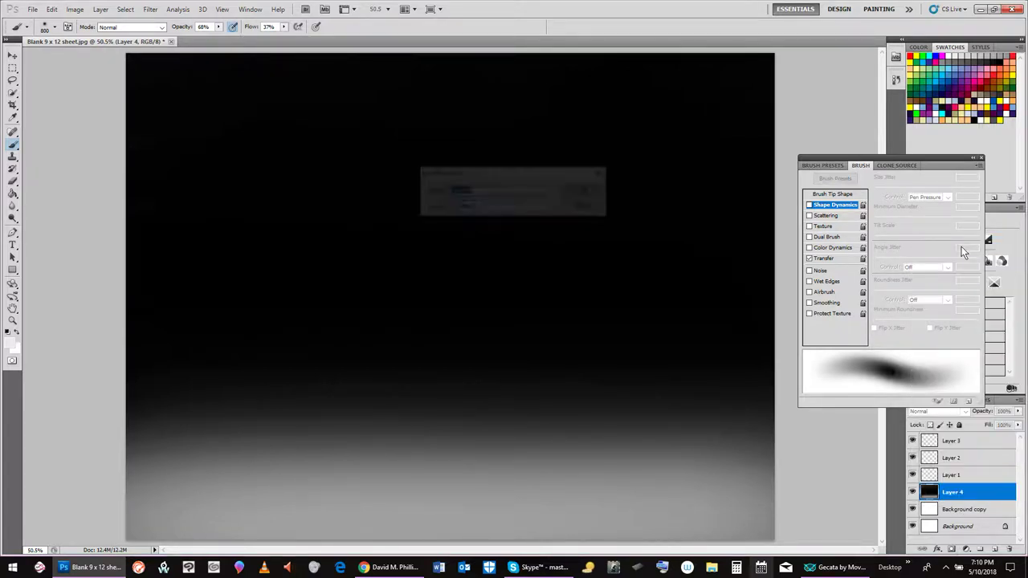
pyautogui.write('Background')
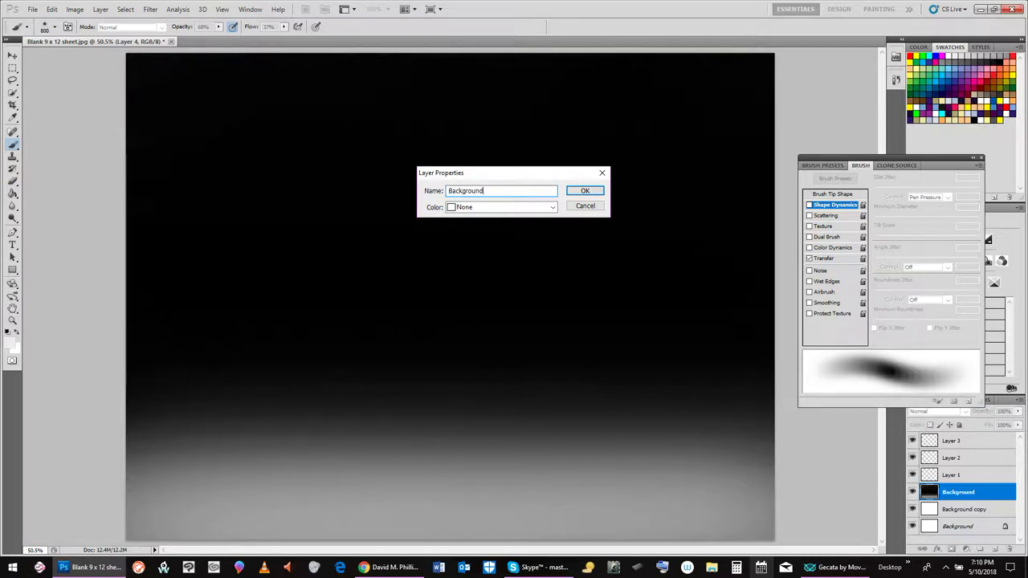
pyautogui.press('Return')
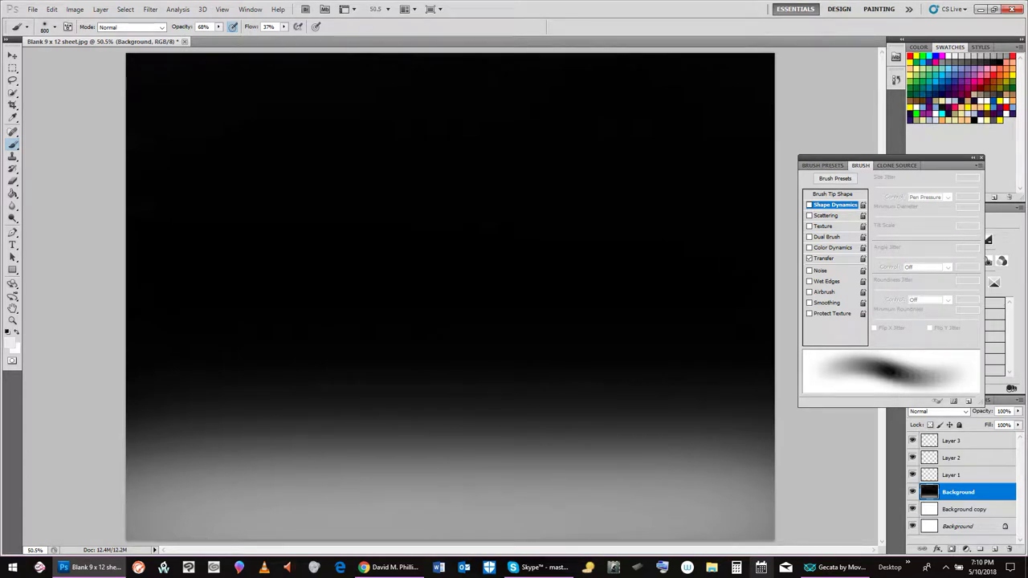
# On Layer 1, sketch a faint forked vertical line and a long horizontal line across it in white with a 50 px brush.
pyautogui.click(984, 477)
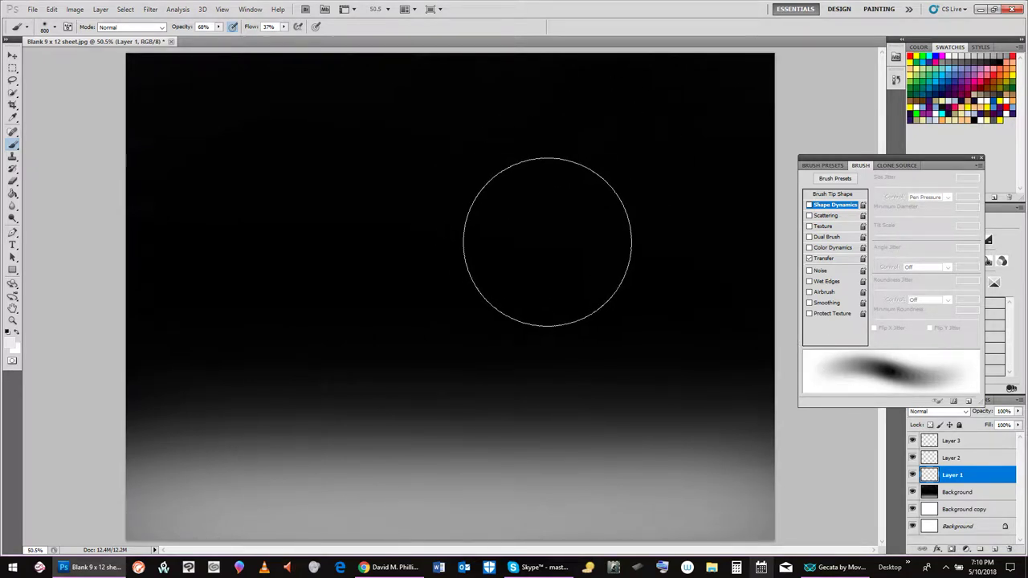
pyautogui.click(950, 57)
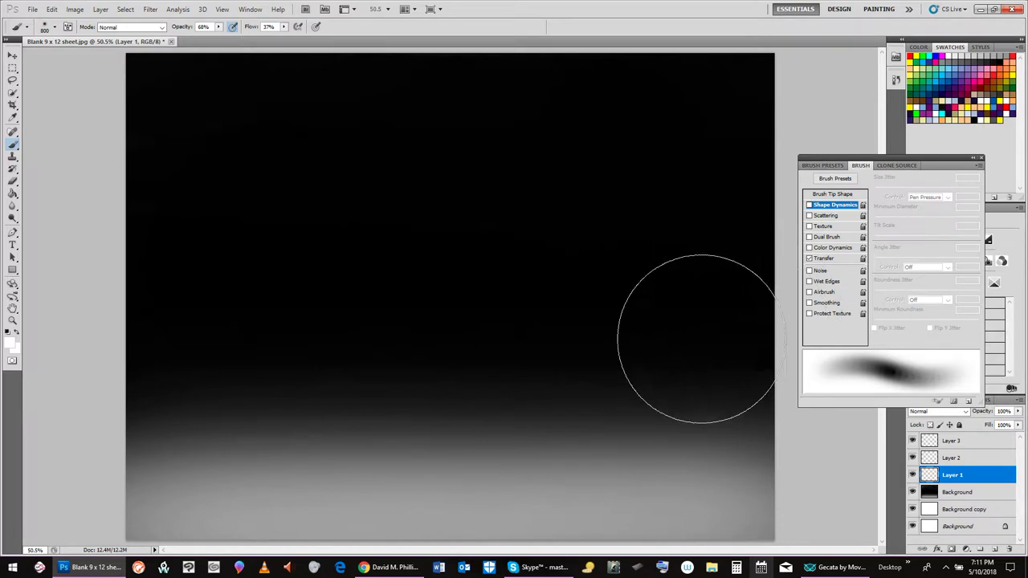
pyautogui.press('[')
pyautogui.press('[')
pyautogui.press('[')
pyautogui.press('[')
pyautogui.press('[')
pyautogui.press('[')
pyautogui.press('[')
pyautogui.press('[')
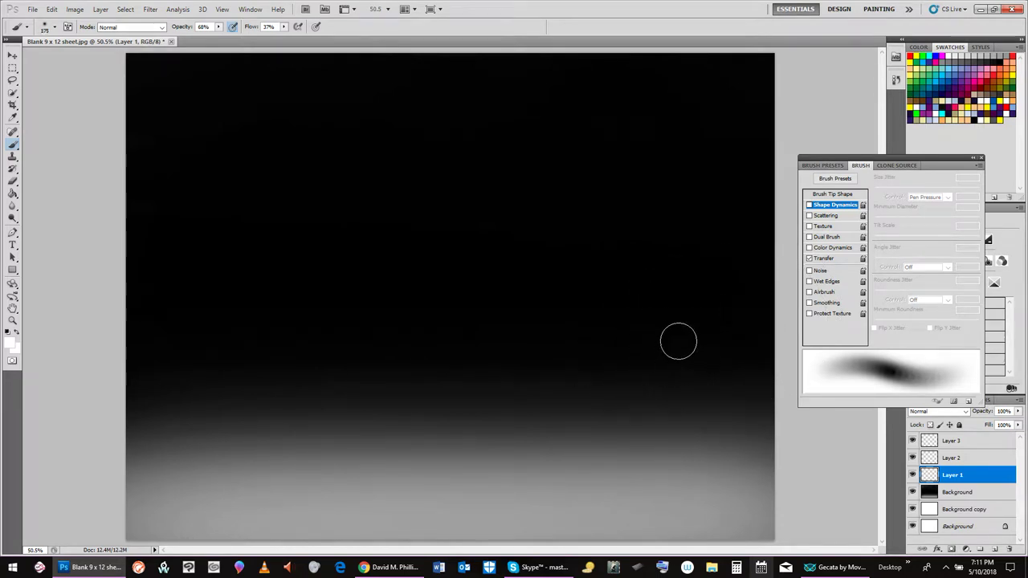
pyautogui.press('[')
pyautogui.press('[')
pyautogui.press('[')
pyautogui.press('[')
pyautogui.press('[')
pyautogui.press('[')
pyautogui.moveTo(455, 313)
pyautogui.mouseDown()
pyautogui.moveTo(463, 376)
pyautogui.moveTo(459, 294)
pyautogui.moveTo(440, 464)
pyautogui.mouseUp()
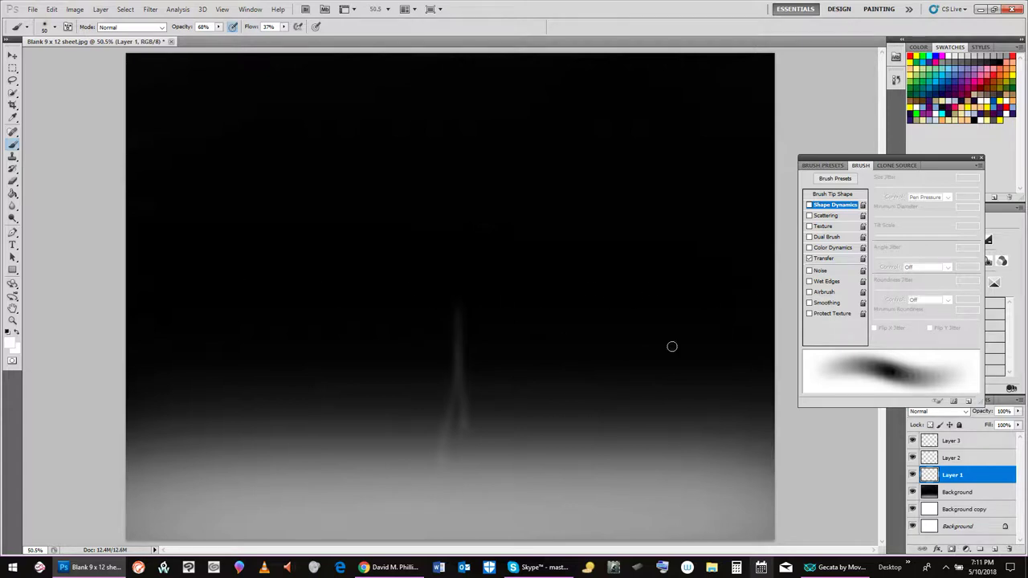
pyautogui.moveTo(622, 360); pyautogui.dragTo(692, 350)
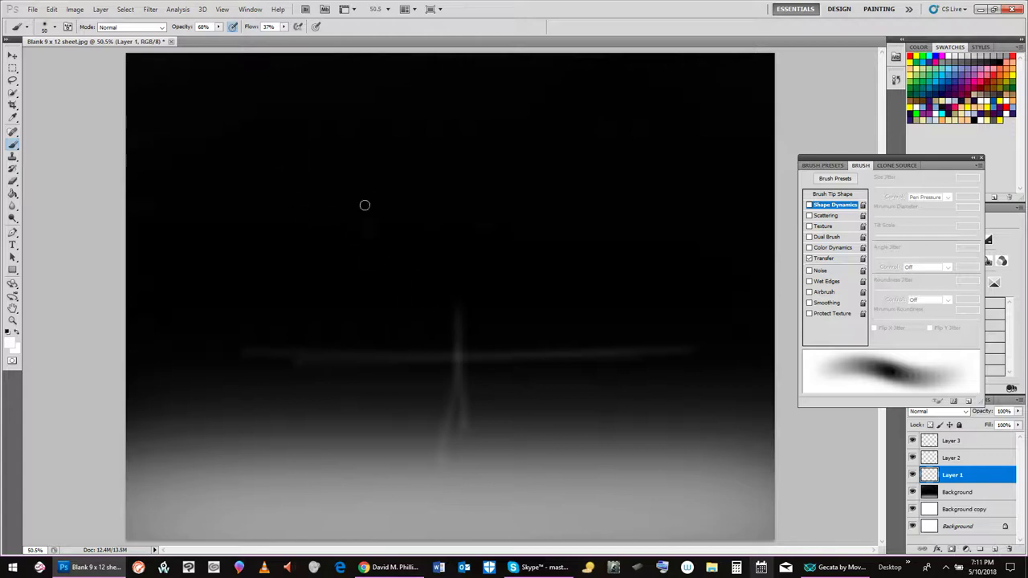
# Sketch a long curved diagonal from the upper left of the canvas down to the vertical line's top, building it up with repeated strokes.
pyautogui.moveTo(281, 119)
pyautogui.mouseDown()
pyautogui.moveTo(404, 268)
pyautogui.moveTo(480, 327)
pyautogui.mouseUp()
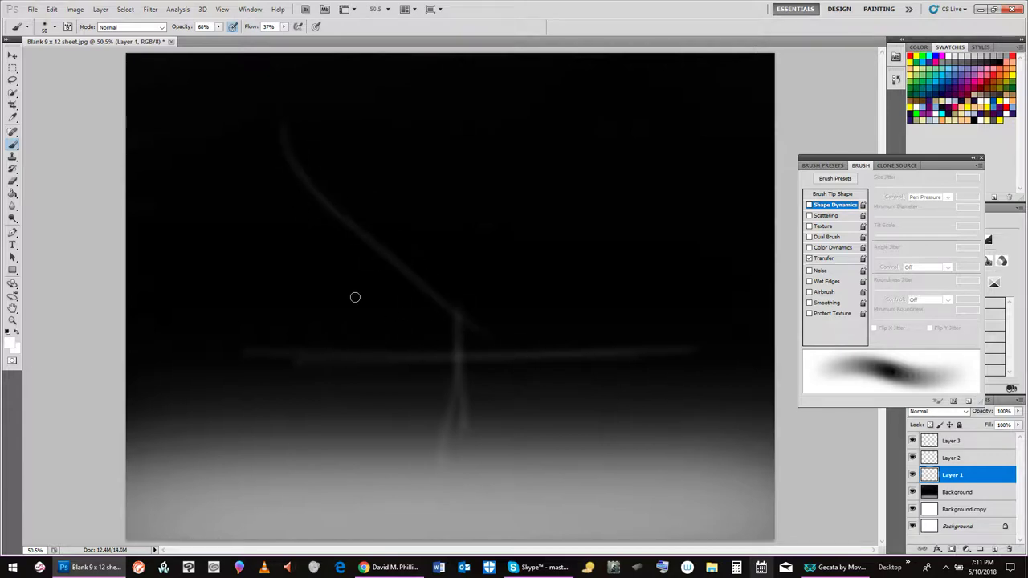
pyautogui.moveTo(300, 153); pyautogui.dragTo(392, 275)
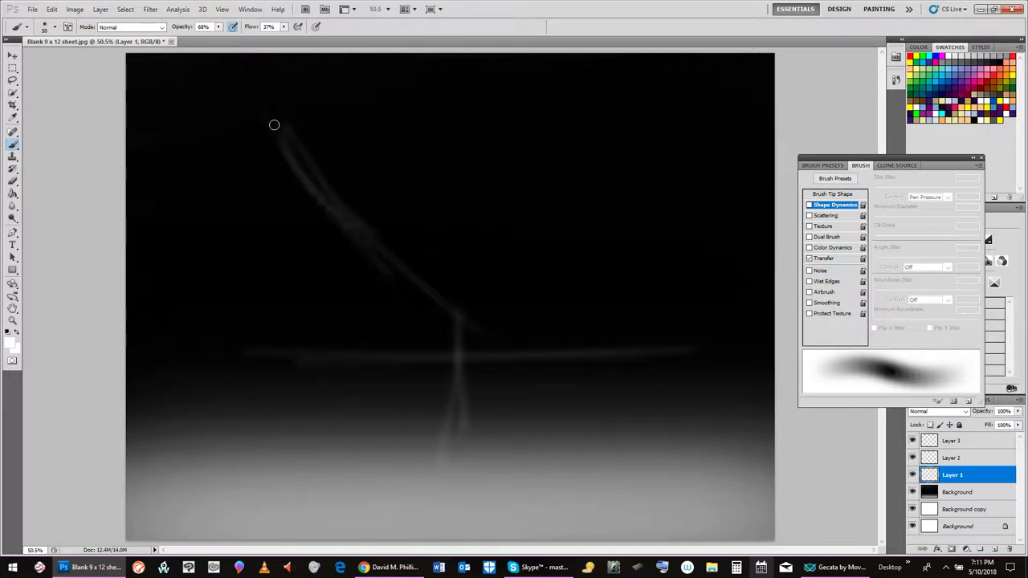
pyautogui.moveTo(273, 126)
pyautogui.mouseDown()
pyautogui.moveTo(490, 349)
pyautogui.moveTo(273, 149)
pyautogui.moveTo(473, 361)
pyautogui.mouseUp()
pyautogui.moveTo(280, 127); pyautogui.dragTo(479, 329)
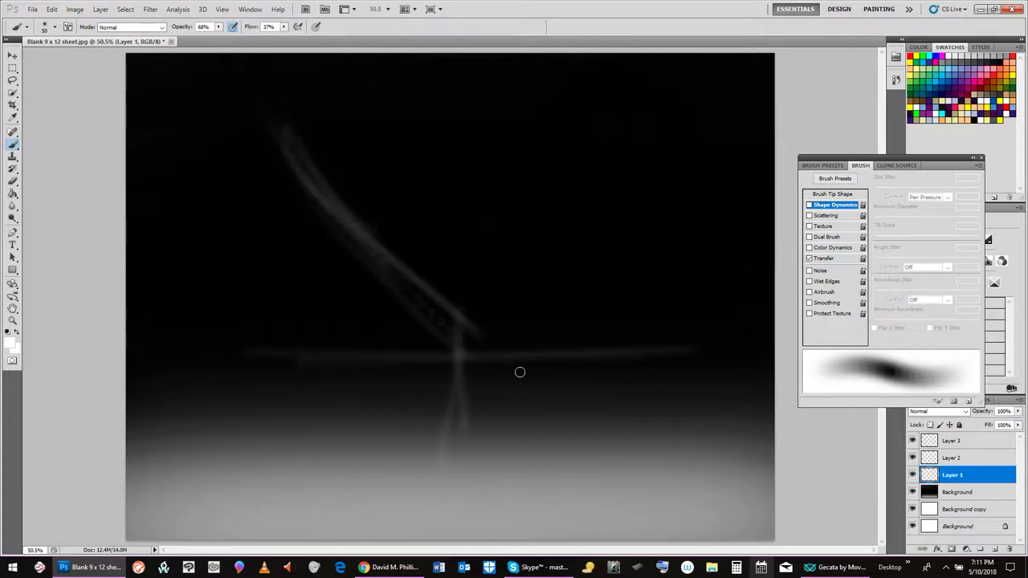
pyautogui.moveTo(282, 138); pyautogui.dragTo(461, 333)
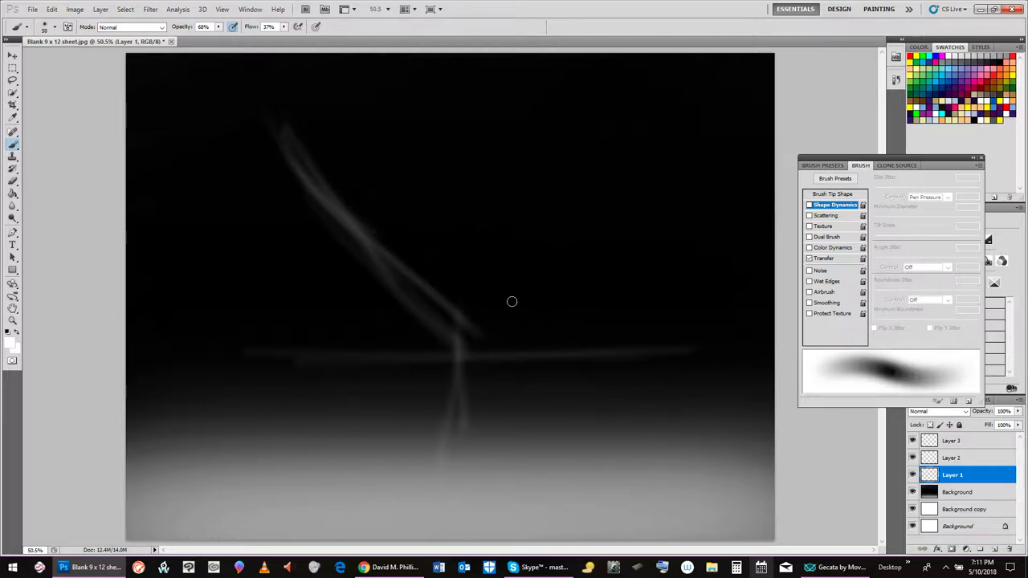
# Sketch a tilted elliptical body at the diagonal's lower end, with an inner curve and a short connector at its right end.
pyautogui.moveTo(436, 347)
pyautogui.mouseDown()
pyautogui.moveTo(417, 378)
pyautogui.moveTo(550, 328)
pyautogui.mouseUp()
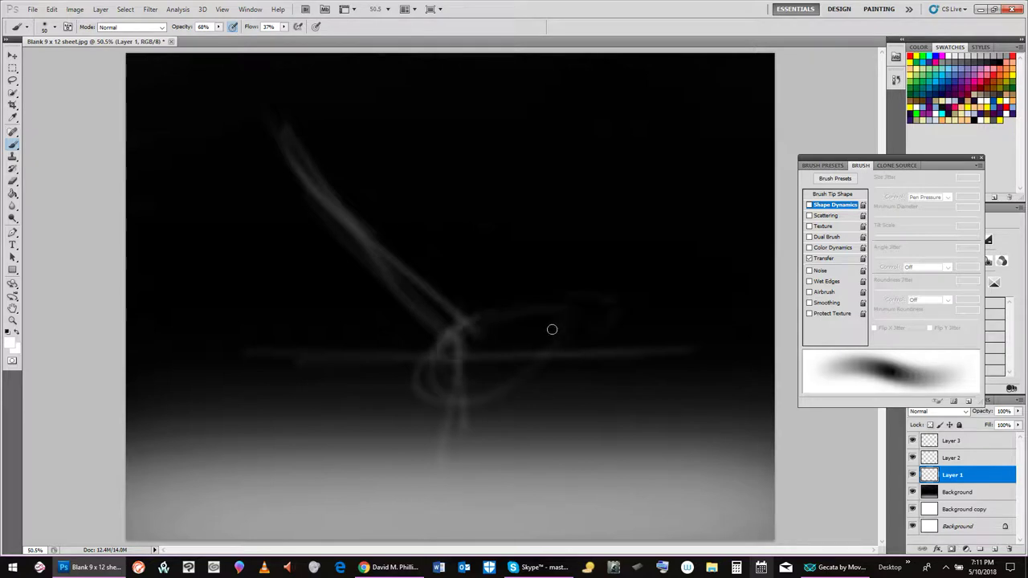
pyautogui.moveTo(437, 349)
pyautogui.mouseDown()
pyautogui.moveTo(506, 314)
pyautogui.moveTo(592, 316)
pyautogui.mouseUp()
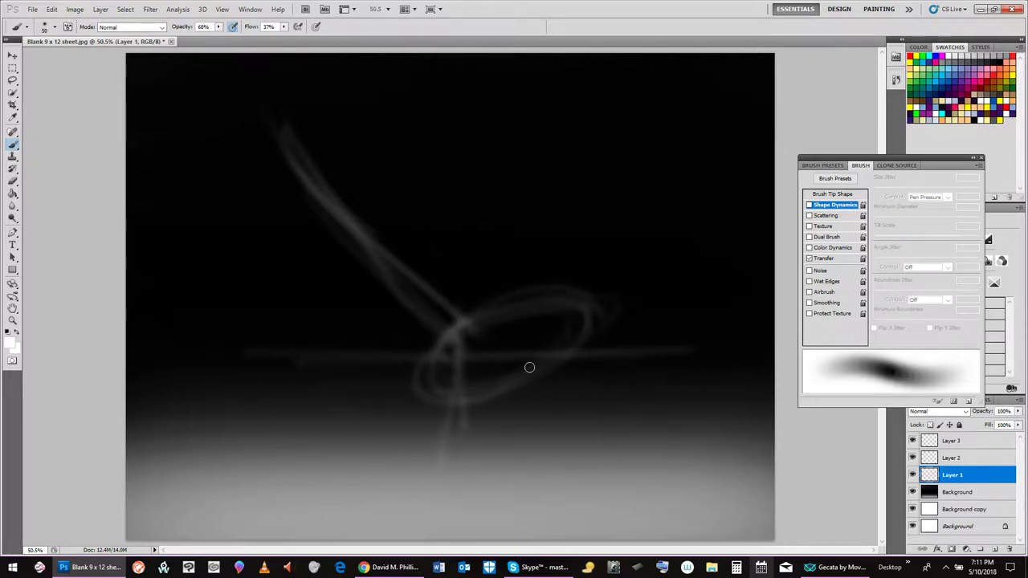
pyautogui.moveTo(387, 397); pyautogui.dragTo(583, 294)
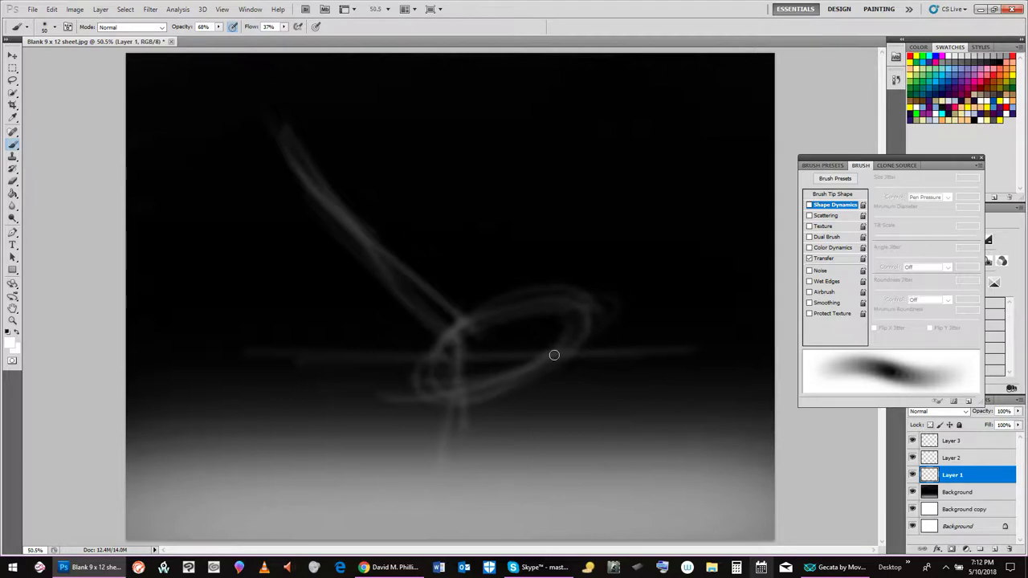
pyautogui.moveTo(562, 301)
pyautogui.mouseDown()
pyautogui.moveTo(547, 348)
pyautogui.moveTo(576, 337)
pyautogui.mouseUp()
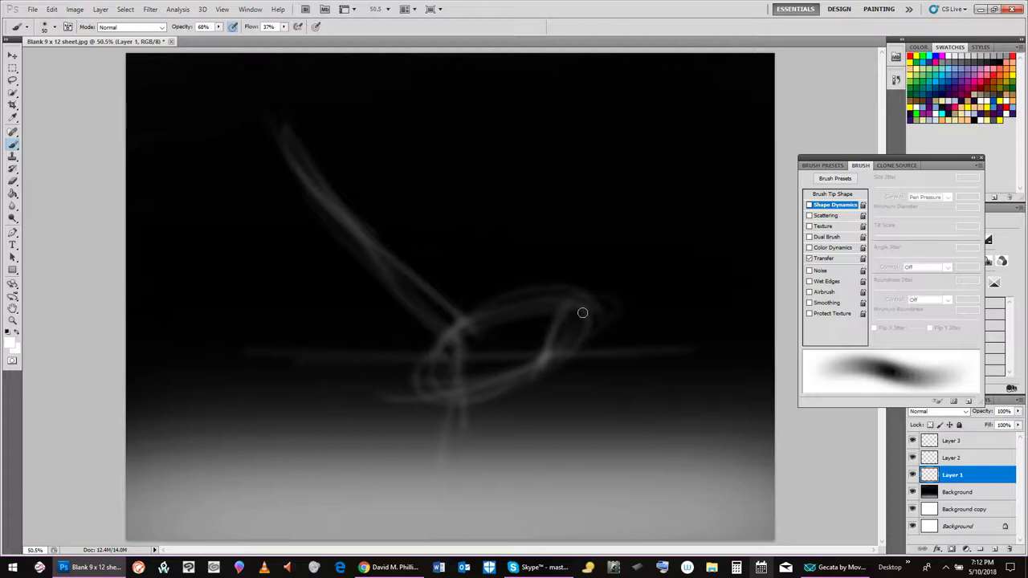
pyautogui.moveTo(560, 294)
pyautogui.mouseDown()
pyautogui.moveTo(596, 305)
pyautogui.moveTo(538, 370)
pyautogui.moveTo(589, 335)
pyautogui.moveTo(541, 362)
pyautogui.moveTo(586, 355)
pyautogui.moveTo(594, 327)
pyautogui.moveTo(605, 344)
pyautogui.moveTo(619, 326)
pyautogui.moveTo(628, 374)
pyautogui.mouseUp()
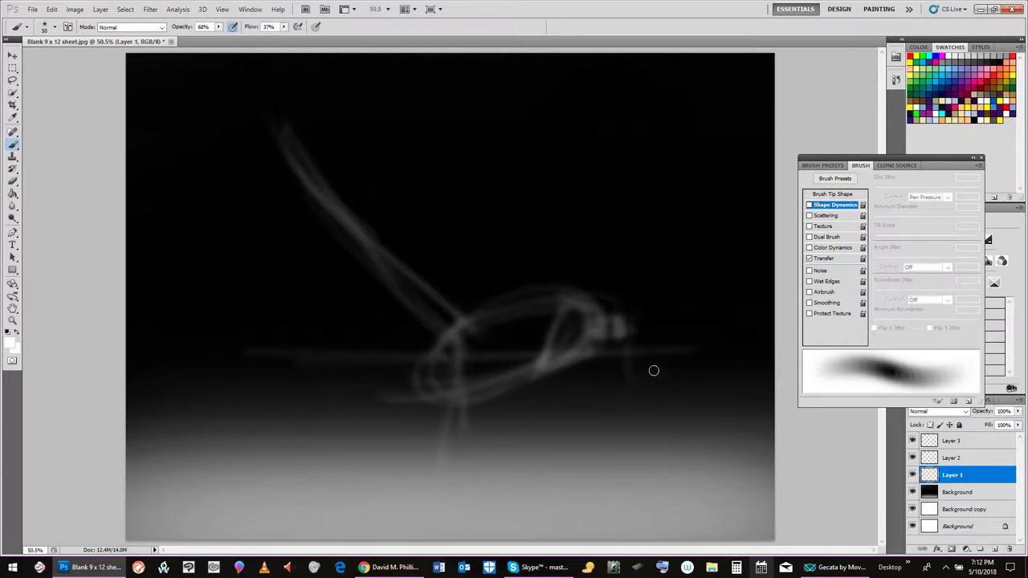
# Sketch an upright oval ring to the right of the connector and build up its rim and right side with repeated strokes.
pyautogui.moveTo(629, 332)
pyautogui.mouseDown()
pyautogui.moveTo(675, 287)
pyautogui.moveTo(662, 352)
pyautogui.moveTo(628, 360)
pyautogui.moveTo(621, 303)
pyautogui.mouseUp()
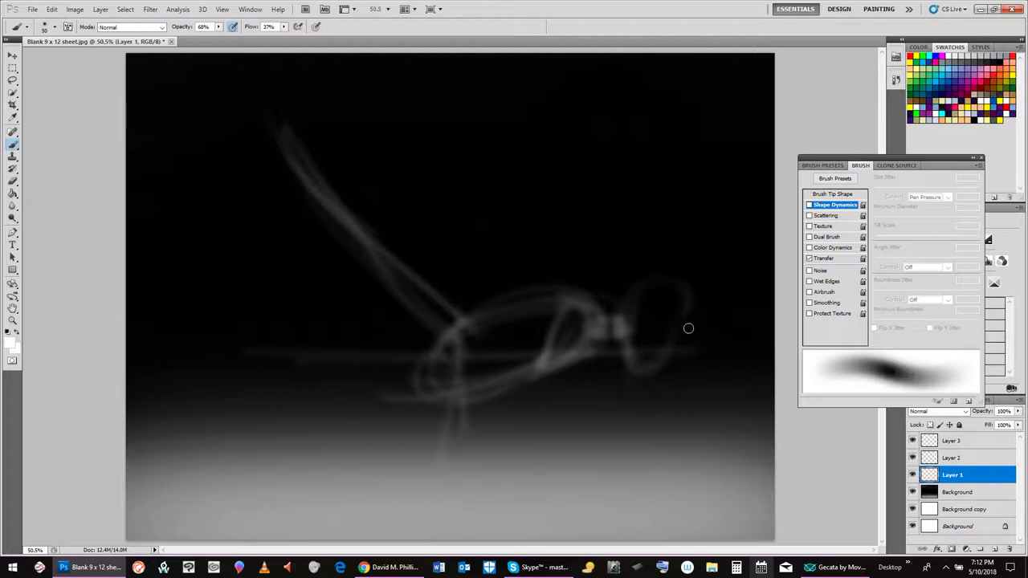
pyautogui.moveTo(683, 338)
pyautogui.mouseDown()
pyautogui.moveTo(647, 364)
pyautogui.moveTo(650, 281)
pyautogui.moveTo(687, 337)
pyautogui.moveTo(661, 393)
pyautogui.moveTo(626, 357)
pyautogui.moveTo(674, 305)
pyautogui.moveTo(670, 286)
pyautogui.moveTo(628, 322)
pyautogui.moveTo(664, 272)
pyautogui.moveTo(645, 302)
pyautogui.moveTo(651, 282)
pyautogui.moveTo(636, 306)
pyautogui.moveTo(667, 282)
pyautogui.moveTo(643, 290)
pyautogui.moveTo(684, 290)
pyautogui.moveTo(669, 281)
pyautogui.moveTo(685, 323)
pyautogui.moveTo(679, 276)
pyautogui.moveTo(682, 333)
pyautogui.moveTo(682, 275)
pyautogui.moveTo(676, 349)
pyautogui.moveTo(694, 267)
pyautogui.moveTo(666, 368)
pyautogui.moveTo(689, 298)
pyautogui.mouseUp()
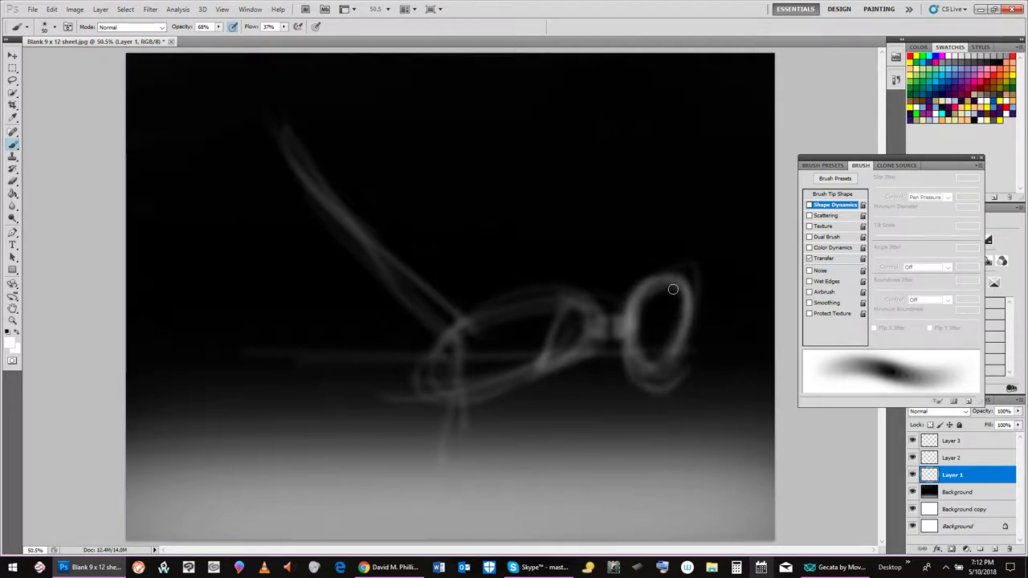
pyautogui.moveTo(673, 289)
pyautogui.mouseDown()
pyautogui.moveTo(677, 335)
pyautogui.moveTo(693, 306)
pyautogui.moveTo(665, 374)
pyautogui.moveTo(680, 293)
pyautogui.moveTo(652, 392)
pyautogui.mouseUp()
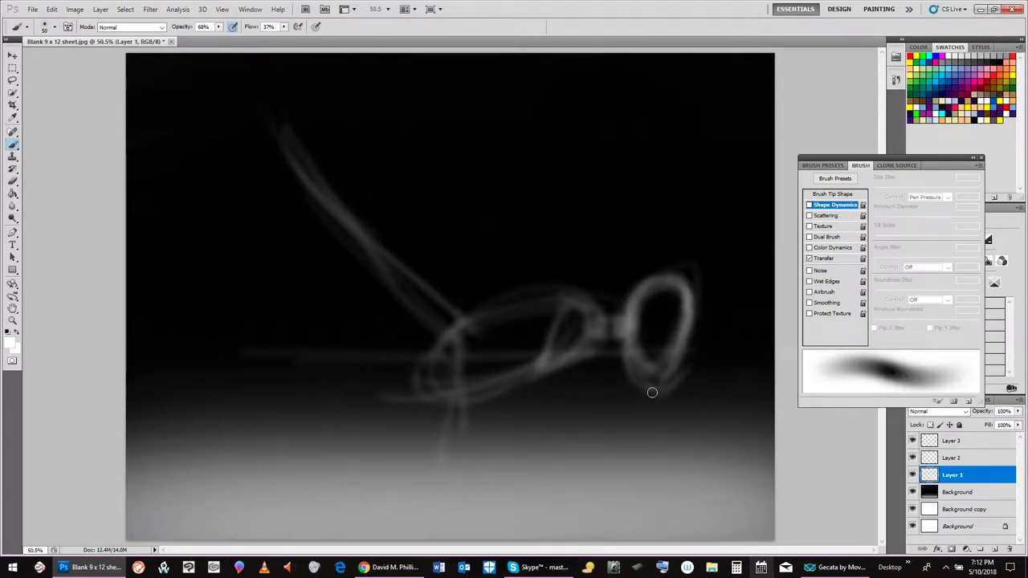
pyautogui.moveTo(675, 315)
pyautogui.mouseDown()
pyautogui.moveTo(655, 357)
pyautogui.moveTo(640, 352)
pyautogui.moveTo(646, 317)
pyautogui.moveTo(660, 311)
pyautogui.moveTo(661, 323)
pyautogui.moveTo(671, 306)
pyautogui.moveTo(662, 305)
pyautogui.moveTo(682, 325)
pyautogui.moveTo(675, 308)
pyautogui.moveTo(656, 362)
pyautogui.moveTo(672, 311)
pyautogui.moveTo(648, 360)
pyautogui.moveTo(644, 322)
pyautogui.moveTo(689, 292)
pyautogui.moveTo(685, 323)
pyautogui.moveTo(681, 286)
pyautogui.moveTo(706, 305)
pyautogui.moveTo(674, 281)
pyautogui.moveTo(685, 280)
pyautogui.moveTo(705, 307)
pyautogui.moveTo(693, 324)
pyautogui.moveTo(698, 303)
pyautogui.moveTo(678, 348)
pyautogui.moveTo(698, 296)
pyautogui.moveTo(693, 369)
pyautogui.moveTo(702, 294)
pyautogui.moveTo(689, 347)
pyautogui.moveTo(691, 305)
pyautogui.moveTo(691, 367)
pyautogui.moveTo(697, 304)
pyautogui.moveTo(697, 356)
pyautogui.mouseUp()
pyautogui.moveTo(691, 301); pyautogui.dragTo(682, 386)
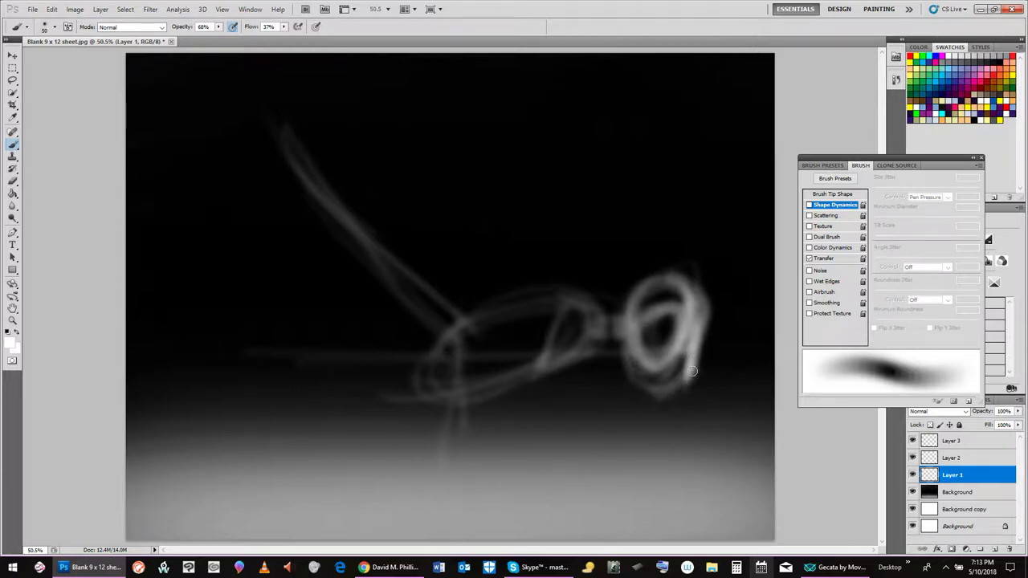
# Build up the outlines of the head ring and elliptical body, and sketch a pointed abdomen sloping down and left from the body.
pyautogui.moveTo(664, 392)
pyautogui.mouseDown()
pyautogui.moveTo(640, 358)
pyautogui.moveTo(630, 366)
pyautogui.moveTo(628, 345)
pyautogui.moveTo(631, 387)
pyautogui.moveTo(636, 341)
pyautogui.moveTo(645, 401)
pyautogui.moveTo(624, 332)
pyautogui.moveTo(660, 273)
pyautogui.moveTo(625, 370)
pyautogui.mouseUp()
pyautogui.moveTo(673, 267); pyautogui.dragTo(713, 313)
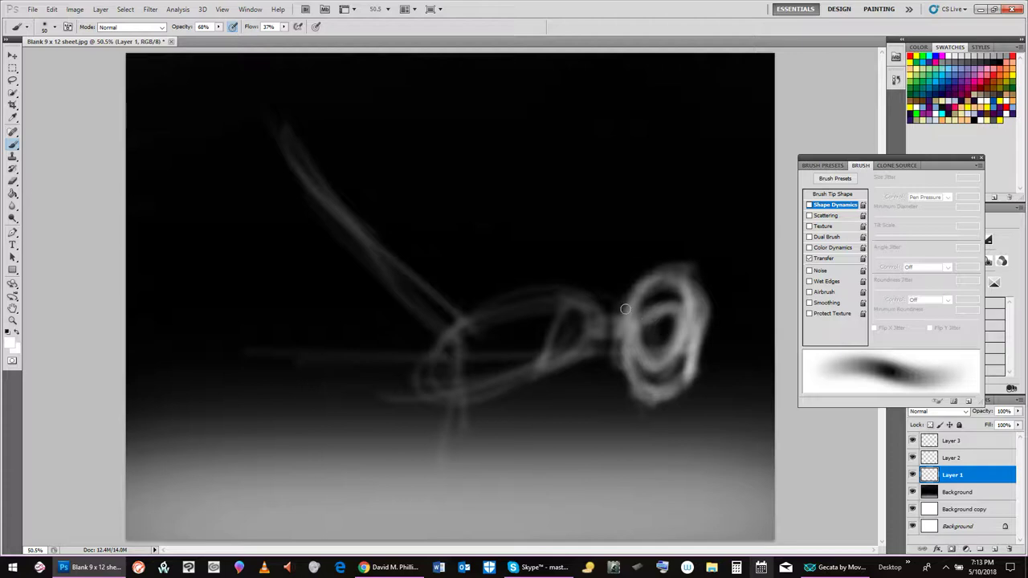
pyautogui.moveTo(579, 300)
pyautogui.mouseDown()
pyautogui.moveTo(600, 316)
pyautogui.moveTo(606, 343)
pyautogui.moveTo(585, 365)
pyautogui.moveTo(571, 295)
pyautogui.moveTo(579, 362)
pyautogui.moveTo(536, 378)
pyautogui.moveTo(586, 309)
pyautogui.moveTo(582, 297)
pyautogui.moveTo(496, 362)
pyautogui.moveTo(483, 353)
pyautogui.moveTo(485, 372)
pyautogui.moveTo(498, 304)
pyautogui.moveTo(541, 306)
pyautogui.moveTo(528, 296)
pyautogui.moveTo(471, 336)
pyautogui.moveTo(554, 297)
pyautogui.moveTo(479, 308)
pyautogui.moveTo(522, 286)
pyautogui.moveTo(565, 290)
pyautogui.moveTo(525, 294)
pyautogui.moveTo(463, 335)
pyautogui.moveTo(454, 366)
pyautogui.moveTo(506, 302)
pyautogui.moveTo(437, 385)
pyautogui.moveTo(468, 325)
pyautogui.moveTo(458, 401)
pyautogui.moveTo(516, 400)
pyautogui.moveTo(449, 394)
pyautogui.moveTo(585, 340)
pyautogui.mouseUp()
pyautogui.moveTo(477, 401); pyautogui.dragTo(551, 347)
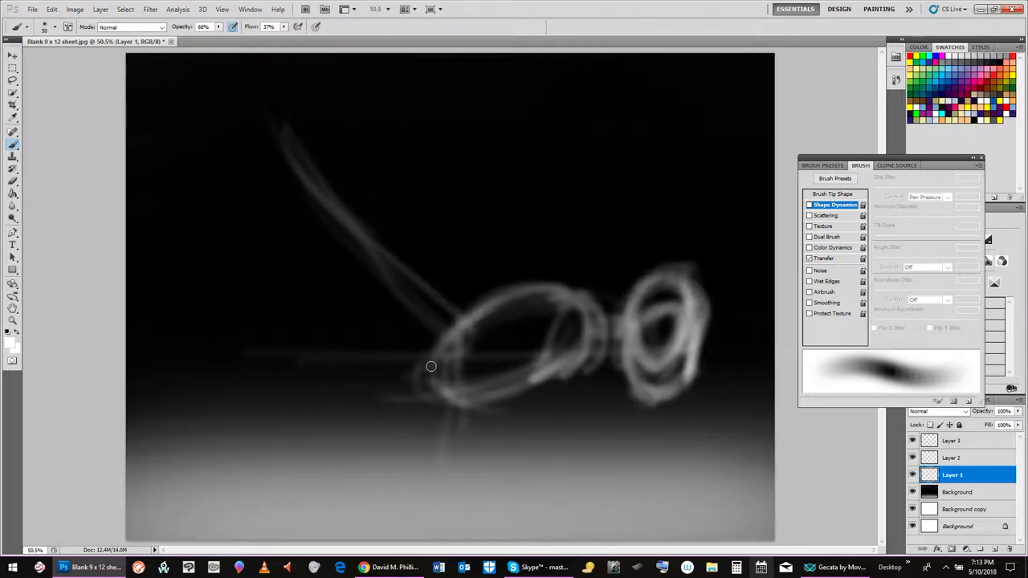
pyautogui.moveTo(398, 379)
pyautogui.mouseDown()
pyautogui.moveTo(443, 358)
pyautogui.moveTo(379, 372)
pyautogui.moveTo(432, 405)
pyautogui.moveTo(397, 356)
pyautogui.moveTo(431, 404)
pyautogui.moveTo(419, 372)
pyautogui.moveTo(425, 416)
pyautogui.moveTo(381, 367)
pyautogui.moveTo(425, 406)
pyautogui.moveTo(392, 372)
pyautogui.moveTo(419, 430)
pyautogui.moveTo(392, 375)
pyautogui.moveTo(412, 439)
pyautogui.moveTo(383, 371)
pyautogui.moveTo(421, 432)
pyautogui.moveTo(388, 370)
pyautogui.moveTo(423, 427)
pyautogui.moveTo(400, 378)
pyautogui.moveTo(418, 431)
pyautogui.moveTo(365, 398)
pyautogui.moveTo(296, 431)
pyautogui.moveTo(408, 372)
pyautogui.moveTo(324, 428)
pyautogui.moveTo(392, 372)
pyautogui.moveTo(293, 451)
pyautogui.moveTo(394, 368)
pyautogui.moveTo(338, 413)
pyautogui.moveTo(382, 384)
pyautogui.moveTo(290, 439)
pyautogui.moveTo(388, 374)
pyautogui.moveTo(278, 436)
pyautogui.moveTo(366, 380)
pyautogui.moveTo(297, 429)
pyautogui.moveTo(304, 454)
pyautogui.moveTo(275, 462)
pyautogui.moveTo(358, 463)
pyautogui.moveTo(255, 454)
pyautogui.moveTo(400, 445)
pyautogui.moveTo(243, 451)
pyautogui.moveTo(411, 428)
pyautogui.moveTo(361, 453)
pyautogui.moveTo(252, 464)
pyautogui.moveTo(404, 422)
pyautogui.moveTo(306, 466)
pyautogui.moveTo(420, 414)
pyautogui.moveTo(436, 390)
pyautogui.moveTo(416, 412)
pyautogui.moveTo(454, 397)
pyautogui.moveTo(415, 433)
pyautogui.moveTo(420, 407)
pyautogui.moveTo(350, 472)
pyautogui.moveTo(402, 429)
pyautogui.moveTo(325, 481)
pyautogui.moveTo(340, 455)
pyautogui.moveTo(255, 459)
pyautogui.moveTo(308, 473)
pyautogui.mouseUp()
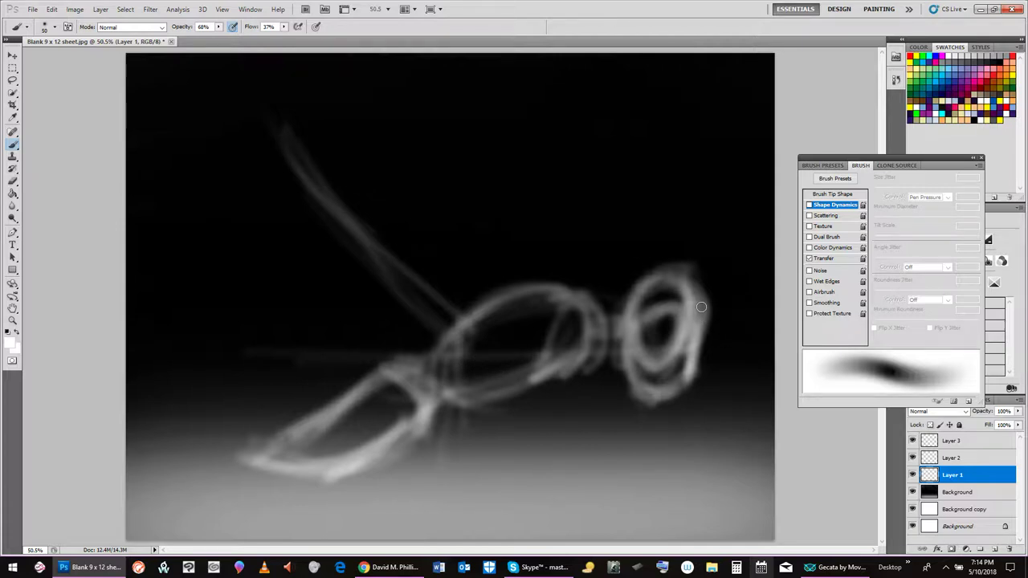
# Sketch an antenna that arches out from the head ring's right side and sweeps down and left into the gray foreground.
pyautogui.moveTo(694, 308)
pyautogui.mouseDown()
pyautogui.moveTo(731, 309)
pyautogui.moveTo(726, 321)
pyautogui.moveTo(747, 309)
pyautogui.moveTo(697, 317)
pyautogui.moveTo(740, 300)
pyautogui.moveTo(709, 311)
pyautogui.moveTo(739, 302)
pyautogui.moveTo(728, 304)
pyautogui.moveTo(741, 315)
pyautogui.moveTo(724, 304)
pyautogui.moveTo(757, 334)
pyautogui.moveTo(714, 306)
pyautogui.moveTo(751, 356)
pyautogui.mouseUp()
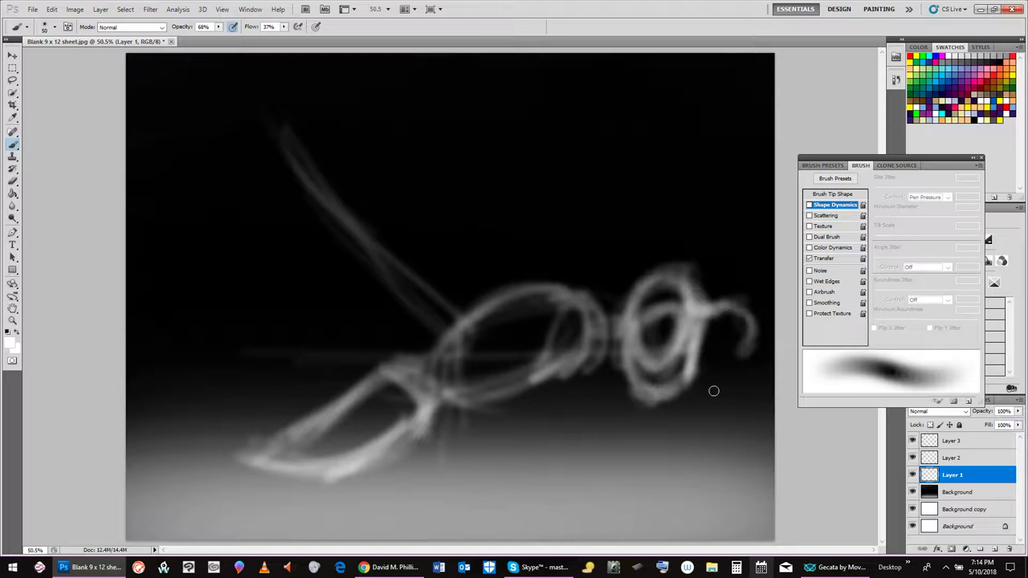
pyautogui.moveTo(652, 464); pyautogui.dragTo(736, 357)
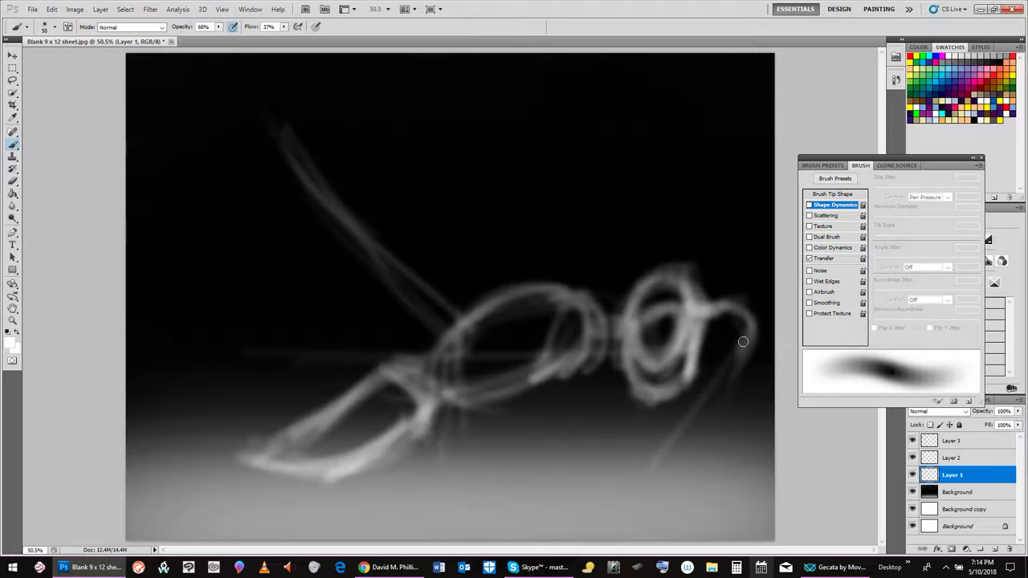
pyautogui.moveTo(687, 434)
pyautogui.mouseDown()
pyautogui.moveTo(740, 344)
pyautogui.moveTo(689, 419)
pyautogui.mouseUp()
pyautogui.moveTo(593, 481)
pyautogui.mouseDown()
pyautogui.moveTo(691, 417)
pyautogui.moveTo(614, 477)
pyautogui.moveTo(712, 364)
pyautogui.moveTo(714, 307)
pyautogui.moveTo(721, 318)
pyautogui.moveTo(735, 306)
pyautogui.moveTo(698, 306)
pyautogui.moveTo(733, 295)
pyautogui.moveTo(699, 302)
pyautogui.moveTo(749, 284)
pyautogui.moveTo(749, 310)
pyautogui.moveTo(749, 296)
pyautogui.moveTo(714, 369)
pyautogui.mouseUp()
pyautogui.moveTo(754, 293)
pyautogui.mouseDown()
pyautogui.moveTo(713, 375)
pyautogui.moveTo(739, 297)
pyautogui.moveTo(675, 430)
pyautogui.moveTo(727, 331)
pyautogui.moveTo(727, 357)
pyautogui.moveTo(621, 474)
pyautogui.mouseUp()
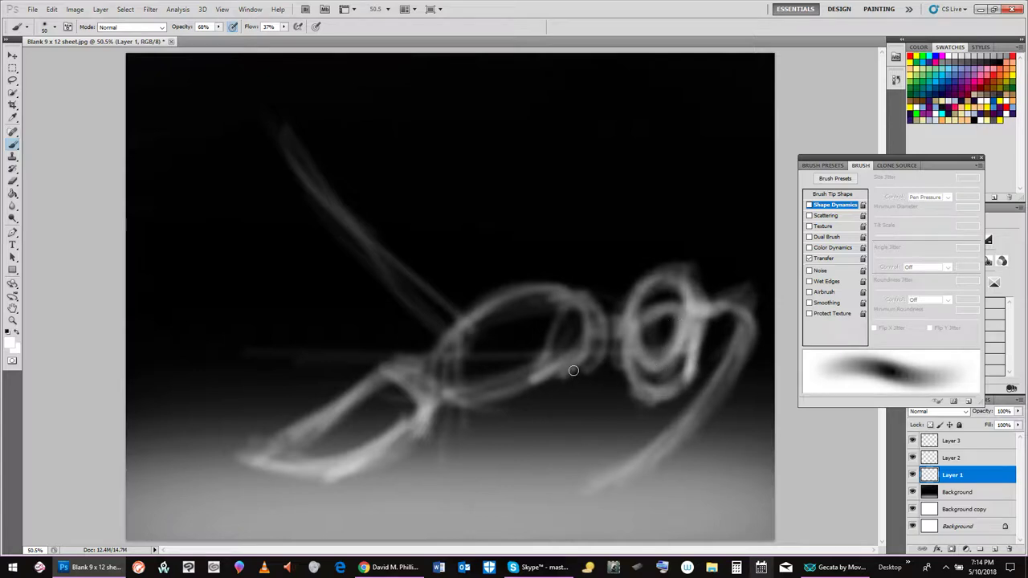
# Sketch the front leg's upper segment with repeated strokes, running down from the body's lower right edge to a knee joint.
pyautogui.moveTo(580, 343)
pyautogui.mouseDown()
pyautogui.moveTo(531, 424)
pyautogui.moveTo(571, 350)
pyautogui.moveTo(545, 374)
pyautogui.moveTo(582, 346)
pyautogui.moveTo(563, 398)
pyautogui.moveTo(535, 414)
pyautogui.mouseUp()
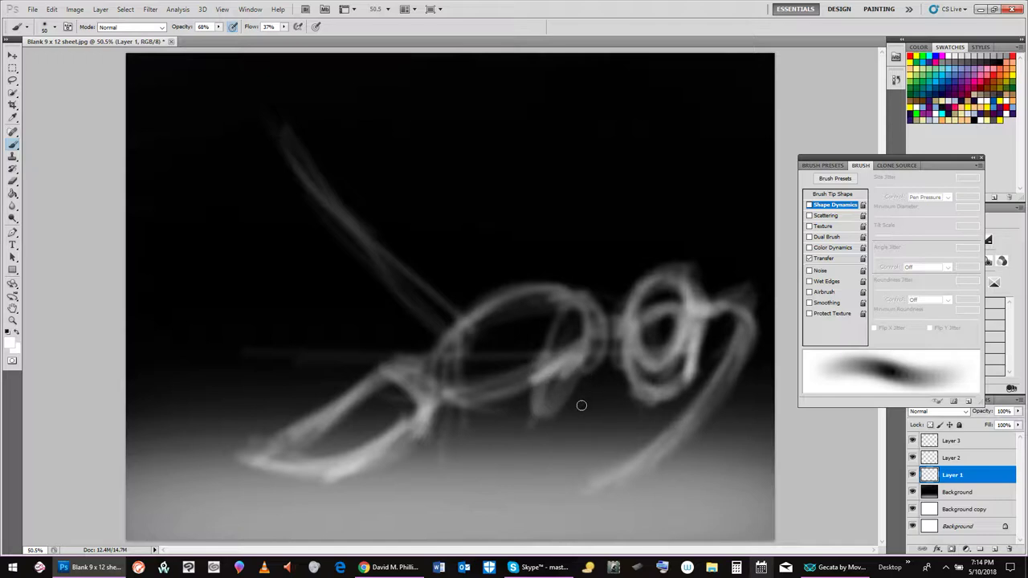
pyautogui.moveTo(568, 383); pyautogui.dragTo(539, 414)
pyautogui.moveTo(575, 364); pyautogui.dragTo(540, 416)
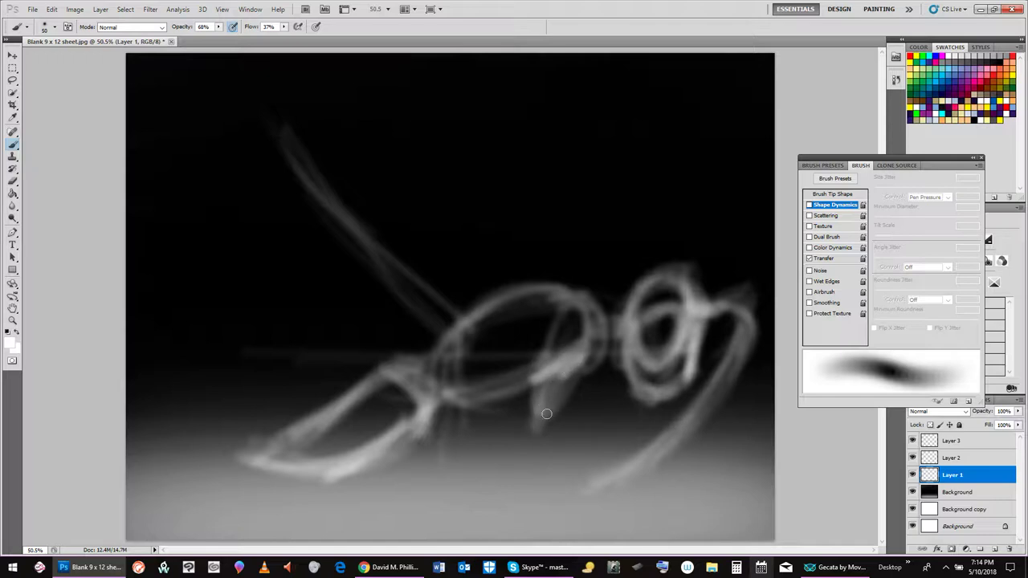
pyautogui.moveTo(579, 365)
pyautogui.mouseDown()
pyautogui.moveTo(566, 406)
pyautogui.moveTo(561, 397)
pyautogui.moveTo(536, 413)
pyautogui.mouseUp()
pyautogui.moveTo(537, 434)
pyautogui.mouseDown()
pyautogui.moveTo(573, 413)
pyautogui.moveTo(539, 425)
pyautogui.moveTo(565, 428)
pyautogui.moveTo(555, 425)
pyautogui.mouseUp()
# Extend the front leg forward under the head and down to a foot, and add a parallel lower leg just left of it.
pyautogui.moveTo(646, 398)
pyautogui.mouseDown()
pyautogui.moveTo(544, 433)
pyautogui.moveTo(642, 389)
pyautogui.moveTo(608, 422)
pyautogui.moveTo(562, 440)
pyautogui.moveTo(625, 405)
pyautogui.moveTo(564, 436)
pyautogui.moveTo(638, 385)
pyautogui.moveTo(565, 425)
pyautogui.moveTo(641, 390)
pyautogui.moveTo(575, 446)
pyautogui.moveTo(630, 403)
pyautogui.moveTo(659, 406)
pyautogui.moveTo(652, 430)
pyautogui.moveTo(646, 396)
pyautogui.moveTo(654, 433)
pyautogui.moveTo(654, 403)
pyautogui.moveTo(661, 414)
pyautogui.moveTo(665, 473)
pyautogui.moveTo(644, 407)
pyautogui.moveTo(653, 398)
pyautogui.moveTo(662, 458)
pyautogui.moveTo(651, 397)
pyautogui.moveTo(669, 440)
pyautogui.moveTo(665, 454)
pyautogui.moveTo(647, 390)
pyautogui.moveTo(660, 451)
pyautogui.mouseUp()
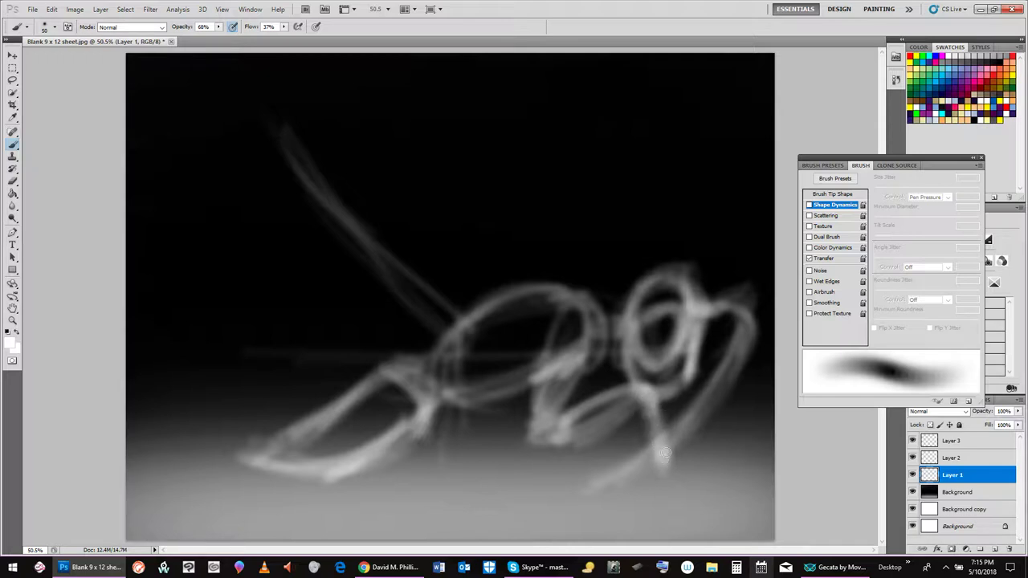
pyautogui.moveTo(651, 488); pyautogui.dragTo(648, 496)
pyautogui.moveTo(663, 463)
pyautogui.mouseDown()
pyautogui.moveTo(656, 500)
pyautogui.moveTo(667, 452)
pyautogui.moveTo(655, 509)
pyautogui.moveTo(665, 461)
pyautogui.moveTo(646, 515)
pyautogui.moveTo(601, 530)
pyautogui.moveTo(642, 522)
pyautogui.mouseUp()
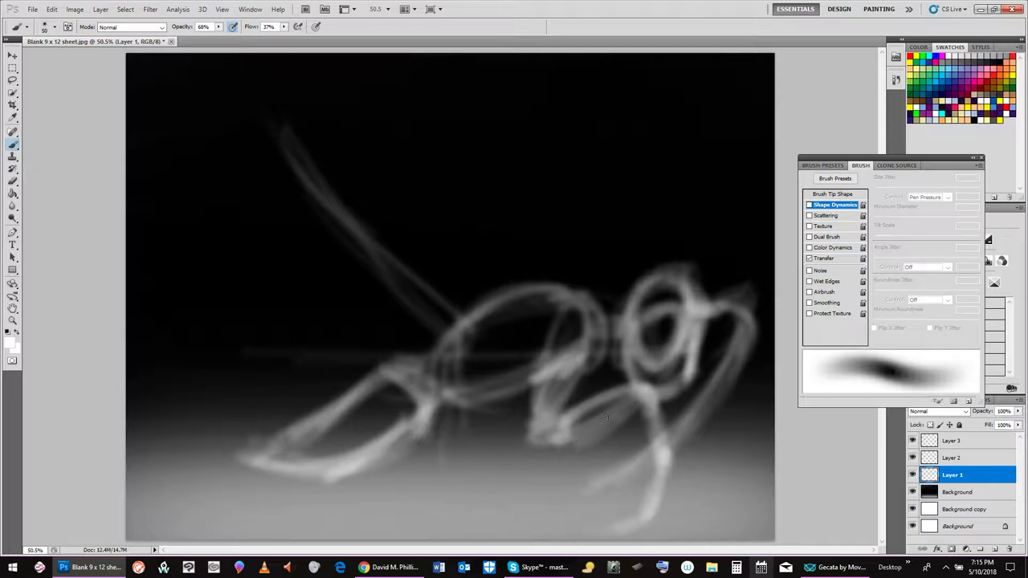
pyautogui.moveTo(603, 419)
pyautogui.mouseDown()
pyautogui.moveTo(578, 427)
pyautogui.moveTo(606, 417)
pyautogui.mouseUp()
pyautogui.moveTo(556, 440)
pyautogui.mouseDown()
pyautogui.moveTo(617, 444)
pyautogui.moveTo(612, 406)
pyautogui.moveTo(631, 454)
pyautogui.moveTo(630, 411)
pyautogui.moveTo(620, 473)
pyautogui.moveTo(619, 457)
pyautogui.moveTo(633, 464)
pyautogui.moveTo(616, 465)
pyautogui.moveTo(635, 476)
pyautogui.moveTo(625, 479)
pyautogui.moveTo(627, 470)
pyautogui.moveTo(614, 502)
pyautogui.mouseUp()
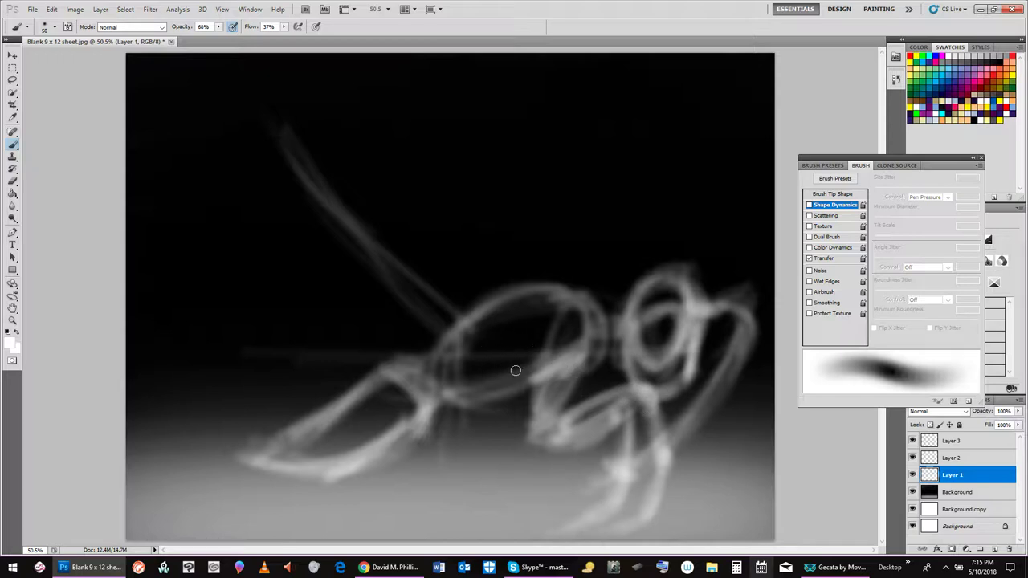
# Paint a bright joint spot inside the elliptical body and sketch a middle leg from it down and left into the foreground.
pyautogui.moveTo(490, 363); pyautogui.dragTo(495, 360)
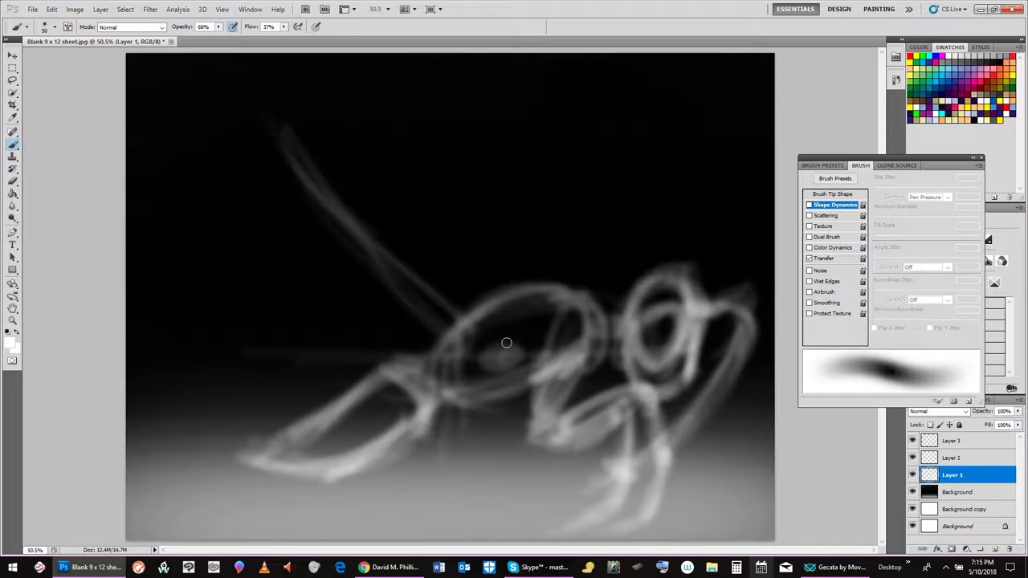
pyautogui.moveTo(504, 351)
pyautogui.mouseDown()
pyautogui.moveTo(474, 393)
pyautogui.moveTo(471, 420)
pyautogui.moveTo(508, 353)
pyautogui.moveTo(481, 400)
pyautogui.moveTo(488, 420)
pyautogui.moveTo(511, 351)
pyautogui.moveTo(476, 421)
pyautogui.moveTo(488, 396)
pyautogui.moveTo(485, 410)
pyautogui.moveTo(498, 401)
pyautogui.moveTo(438, 443)
pyautogui.moveTo(483, 403)
pyautogui.moveTo(403, 487)
pyautogui.moveTo(420, 459)
pyautogui.moveTo(432, 452)
pyautogui.moveTo(392, 506)
pyautogui.moveTo(405, 480)
pyautogui.mouseUp()
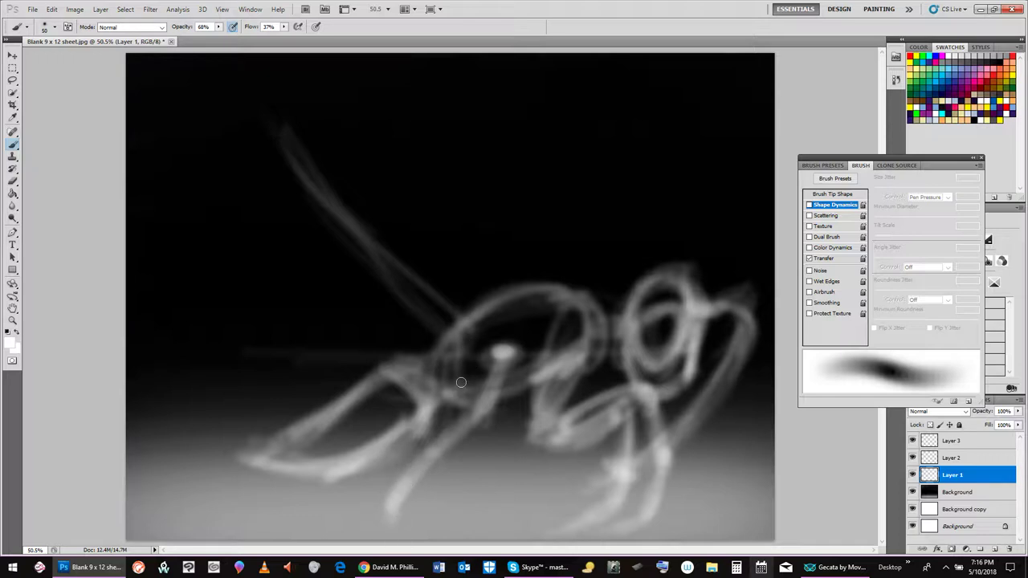
# Sketch a jointed hind leg from the body's rear, bending up across the abdomen and ending in a long foot at the lower left.
pyautogui.moveTo(453, 371)
pyautogui.mouseDown()
pyautogui.moveTo(440, 424)
pyautogui.moveTo(442, 388)
pyautogui.moveTo(455, 401)
pyautogui.moveTo(448, 378)
pyautogui.moveTo(473, 363)
pyautogui.moveTo(463, 399)
pyautogui.moveTo(441, 393)
pyautogui.moveTo(461, 372)
pyautogui.moveTo(433, 433)
pyautogui.moveTo(460, 383)
pyautogui.moveTo(434, 423)
pyautogui.moveTo(439, 386)
pyautogui.moveTo(428, 425)
pyautogui.moveTo(449, 374)
pyautogui.mouseUp()
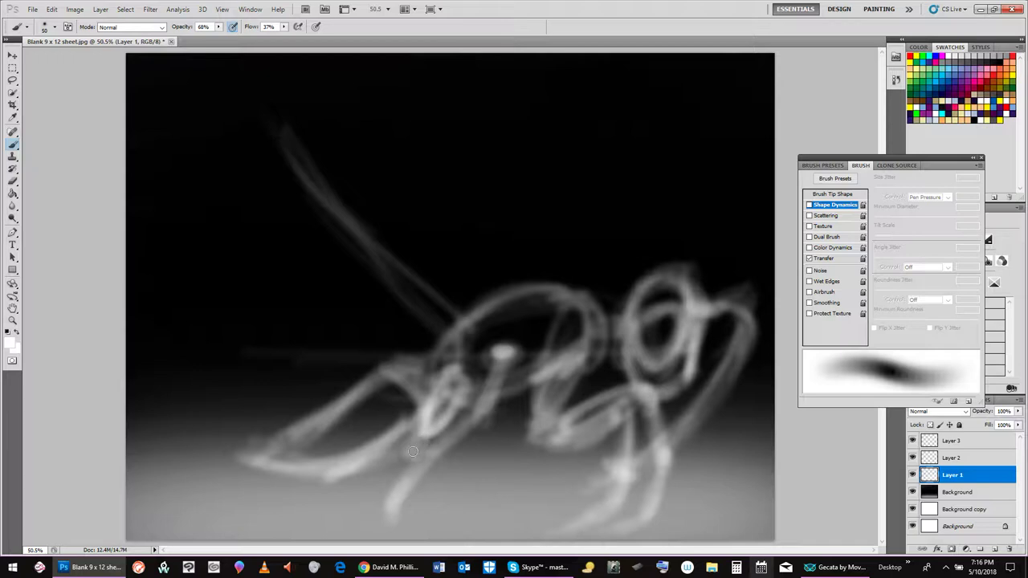
pyautogui.moveTo(413, 444)
pyautogui.mouseDown()
pyautogui.moveTo(370, 419)
pyautogui.moveTo(412, 454)
pyautogui.moveTo(394, 452)
pyautogui.moveTo(361, 417)
pyautogui.moveTo(383, 453)
pyautogui.moveTo(423, 412)
pyautogui.mouseUp()
pyautogui.moveTo(360, 426)
pyautogui.mouseDown()
pyautogui.moveTo(383, 444)
pyautogui.moveTo(350, 419)
pyautogui.moveTo(385, 395)
pyautogui.mouseUp()
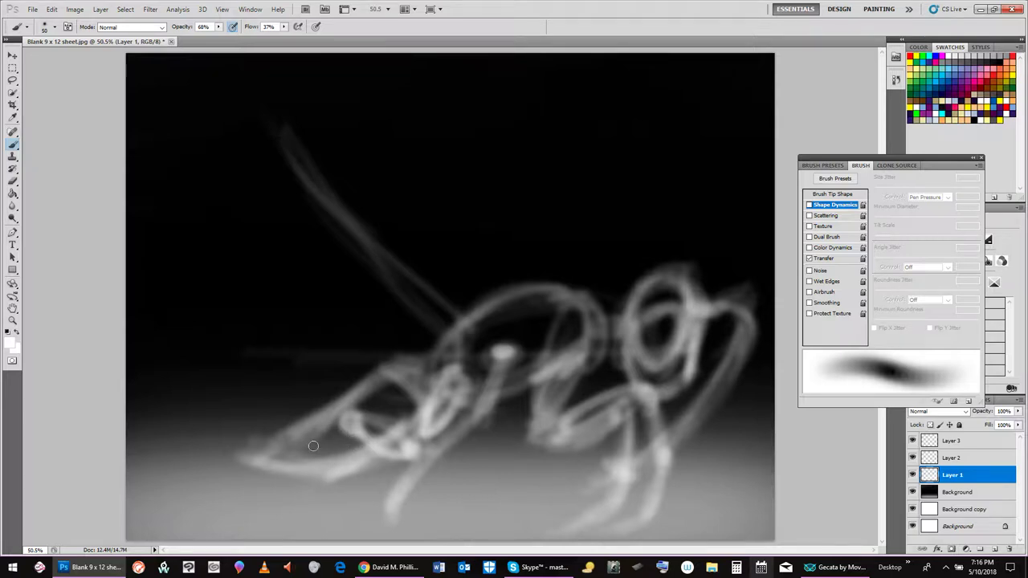
pyautogui.moveTo(313, 445)
pyautogui.mouseDown()
pyautogui.moveTo(337, 425)
pyautogui.moveTo(278, 457)
pyautogui.moveTo(333, 426)
pyautogui.moveTo(315, 455)
pyautogui.moveTo(344, 424)
pyautogui.moveTo(281, 470)
pyautogui.mouseUp()
pyautogui.moveTo(334, 422); pyautogui.dragTo(274, 467)
pyautogui.moveTo(340, 431)
pyautogui.mouseDown()
pyautogui.moveTo(298, 473)
pyautogui.moveTo(347, 428)
pyautogui.moveTo(309, 470)
pyautogui.moveTo(314, 460)
pyautogui.moveTo(286, 480)
pyautogui.moveTo(316, 456)
pyautogui.moveTo(265, 478)
pyautogui.mouseUp()
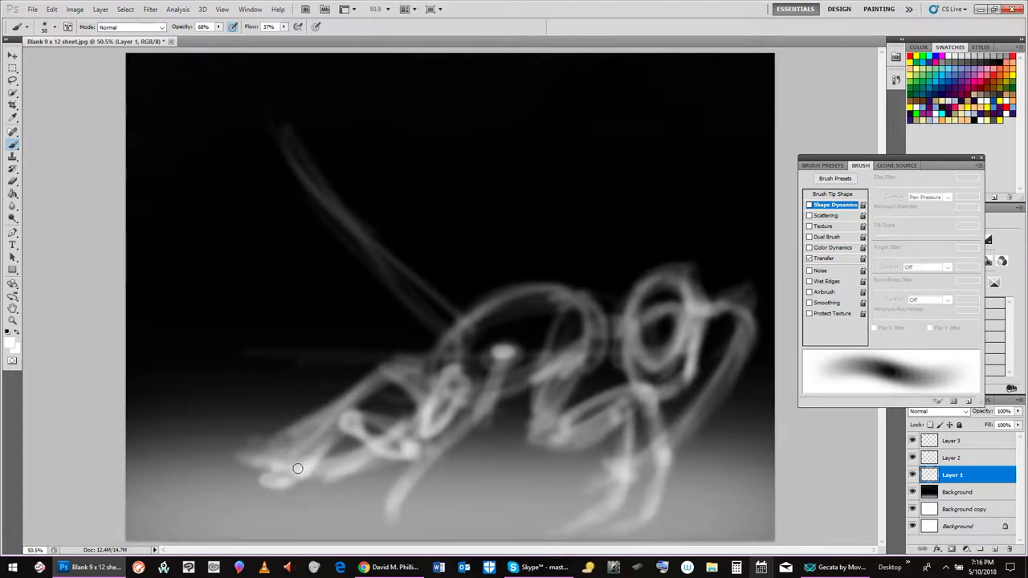
pyautogui.moveTo(342, 425)
pyautogui.mouseDown()
pyautogui.moveTo(283, 477)
pyautogui.moveTo(306, 455)
pyautogui.moveTo(279, 468)
pyautogui.mouseUp()
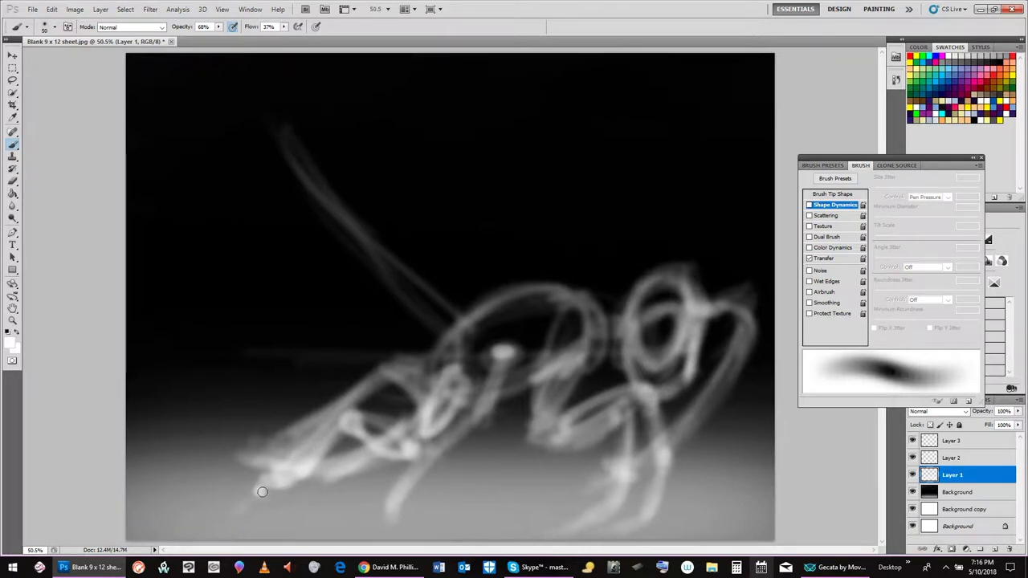
pyautogui.moveTo(257, 487)
pyautogui.mouseDown()
pyautogui.moveTo(220, 521)
pyautogui.moveTo(290, 471)
pyautogui.moveTo(217, 521)
pyautogui.moveTo(263, 489)
pyautogui.mouseUp()
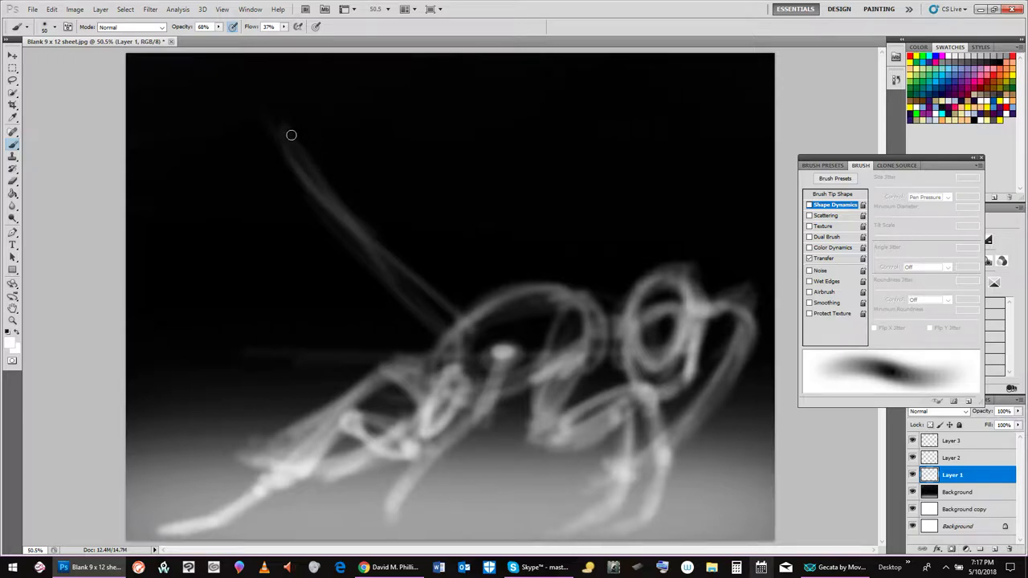
pyautogui.moveTo(354, 166); pyautogui.dragTo(623, 285)
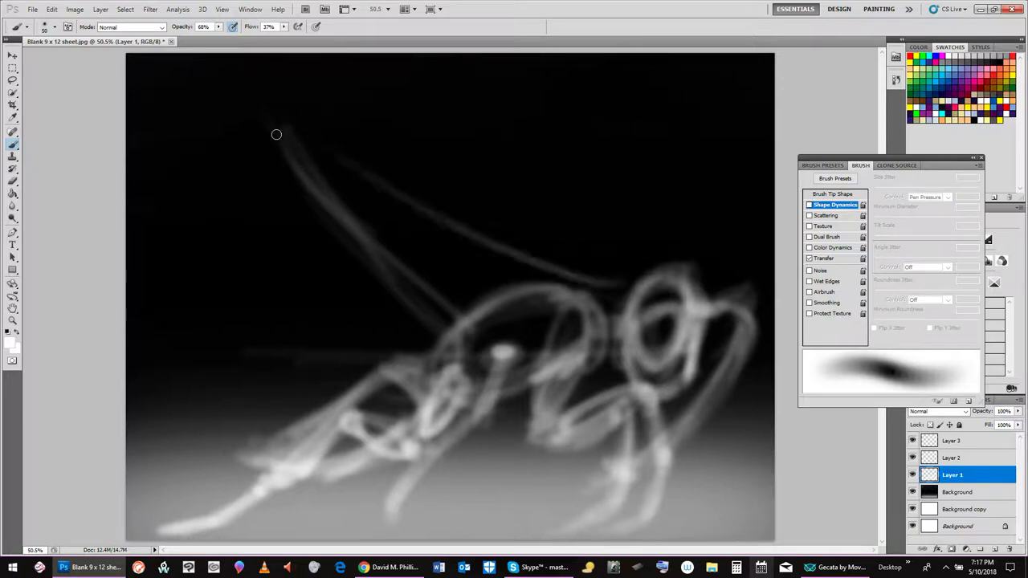
pyautogui.moveTo(290, 117); pyautogui.dragTo(448, 243)
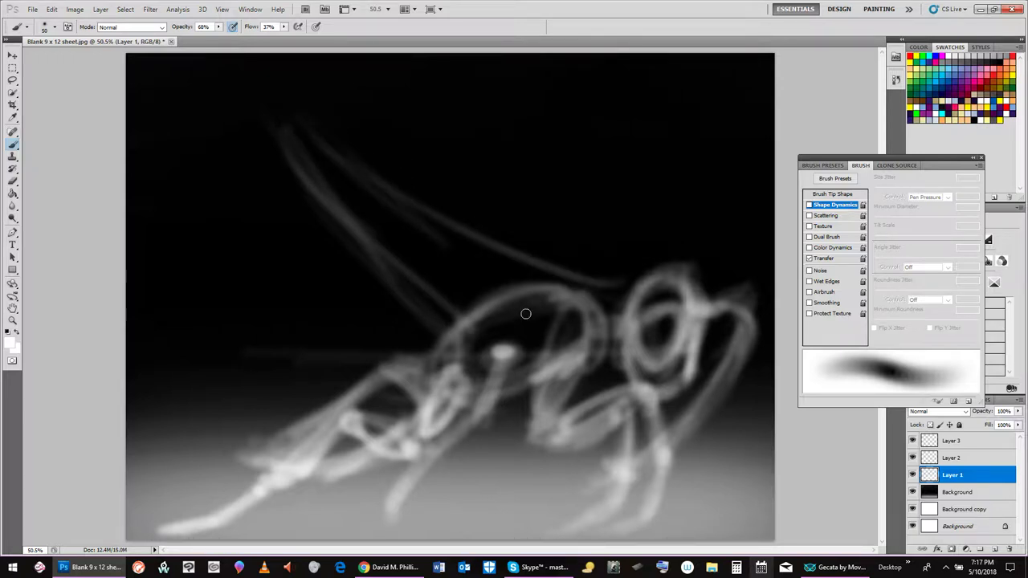
pyautogui.hotkey('ctrl', 'z')
pyautogui.hotkey('ctrl', 'alt', 'z')
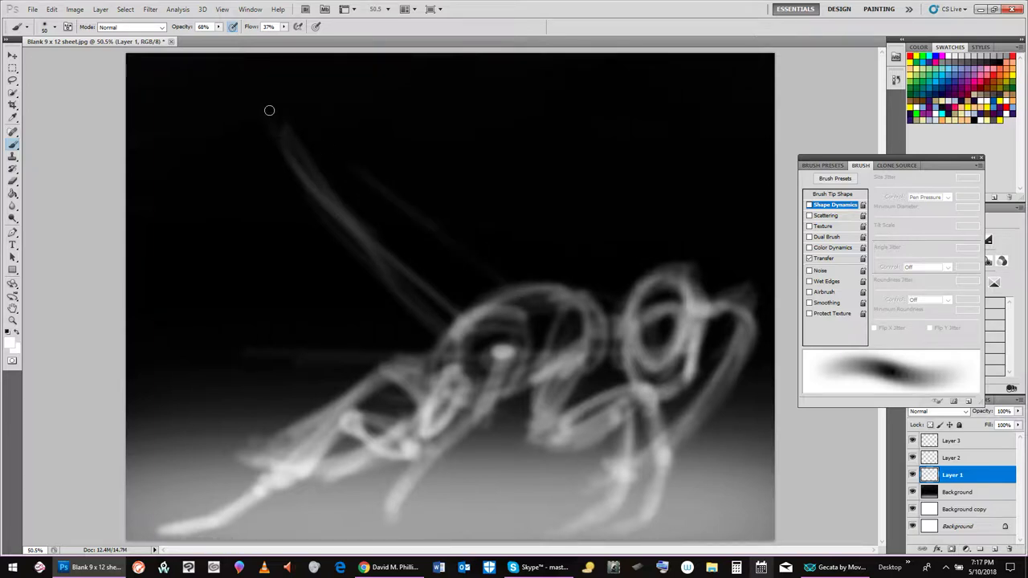
pyautogui.moveTo(268, 107); pyautogui.dragTo(554, 283)
pyautogui.hotkey('ctrl', 'z')
# Sketch the wing's upper edge with repeated strokes rising from the body's top toward the canvas's upper left.
pyautogui.moveTo(491, 287)
pyautogui.mouseDown()
pyautogui.moveTo(414, 233)
pyautogui.moveTo(391, 177)
pyautogui.mouseUp()
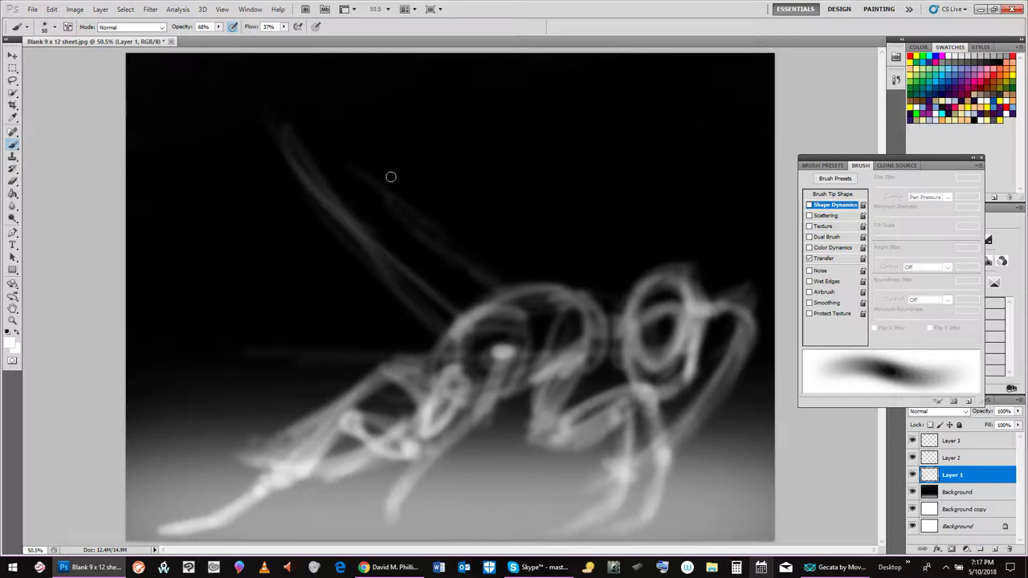
pyautogui.moveTo(341, 95); pyautogui.dragTo(409, 193)
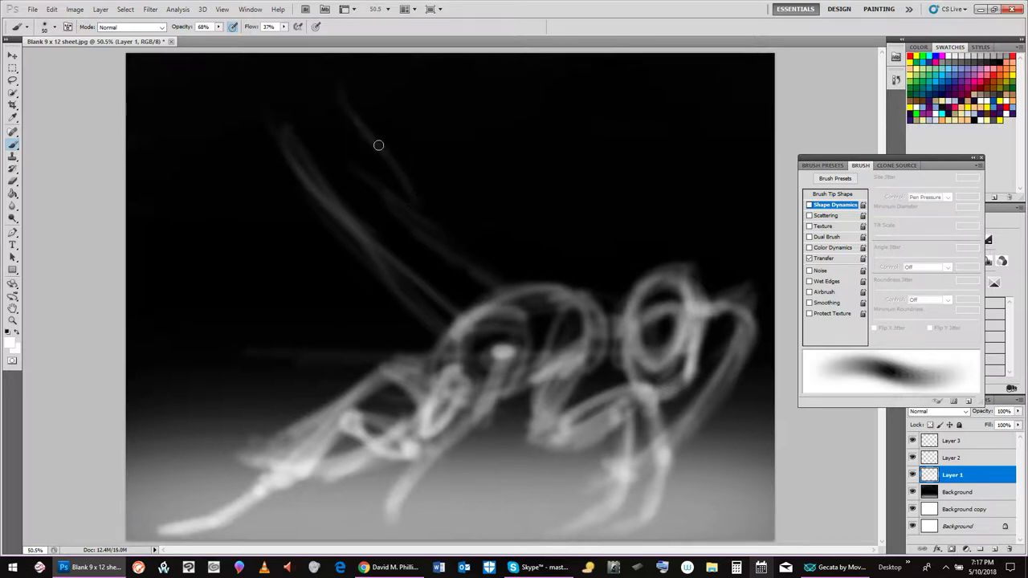
pyautogui.moveTo(354, 88)
pyautogui.mouseDown()
pyautogui.moveTo(421, 180)
pyautogui.moveTo(366, 104)
pyautogui.moveTo(426, 210)
pyautogui.mouseUp()
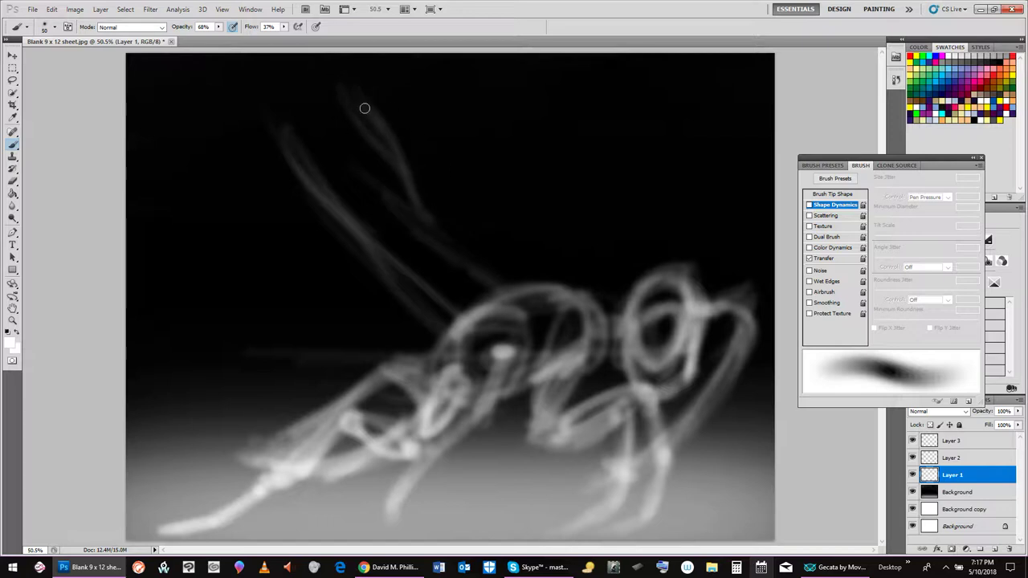
pyautogui.moveTo(345, 92)
pyautogui.mouseDown()
pyautogui.moveTo(368, 138)
pyautogui.moveTo(401, 178)
pyautogui.mouseUp()
pyautogui.moveTo(380, 136)
pyautogui.mouseDown()
pyautogui.moveTo(454, 234)
pyautogui.moveTo(342, 122)
pyautogui.moveTo(312, 73)
pyautogui.moveTo(379, 129)
pyautogui.moveTo(417, 198)
pyautogui.moveTo(315, 74)
pyautogui.moveTo(458, 154)
pyautogui.mouseUp()
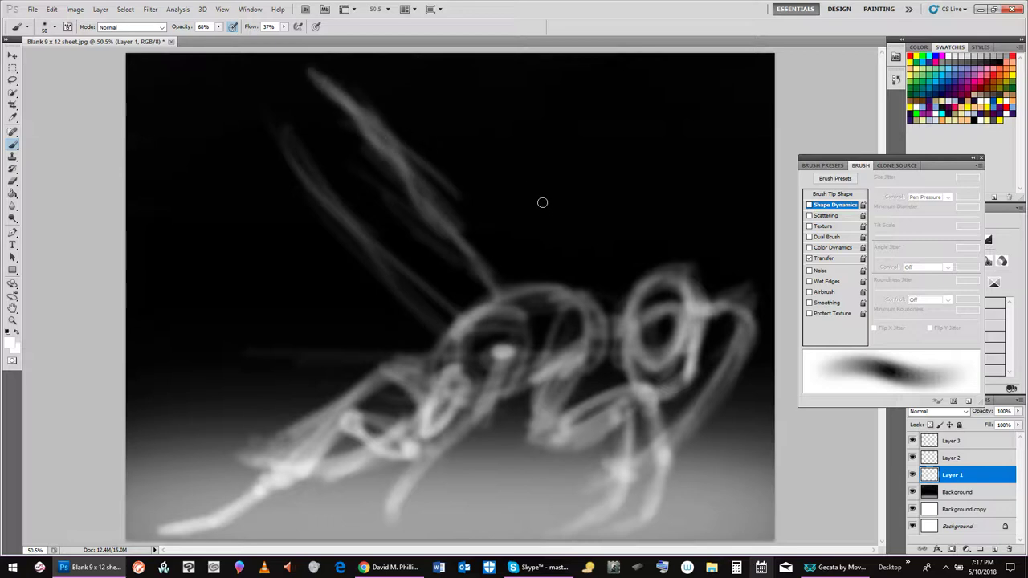
# Undo the last wing strokes, redraw the upper edge, and close the wing outline with a rounded tip and stronger lower edge.
pyautogui.hotkey('ctrl', 'alt', 'z')
pyautogui.hotkey('ctrl', 'alt', 'z')
pyautogui.hotkey('ctrl', 'alt', 'z')
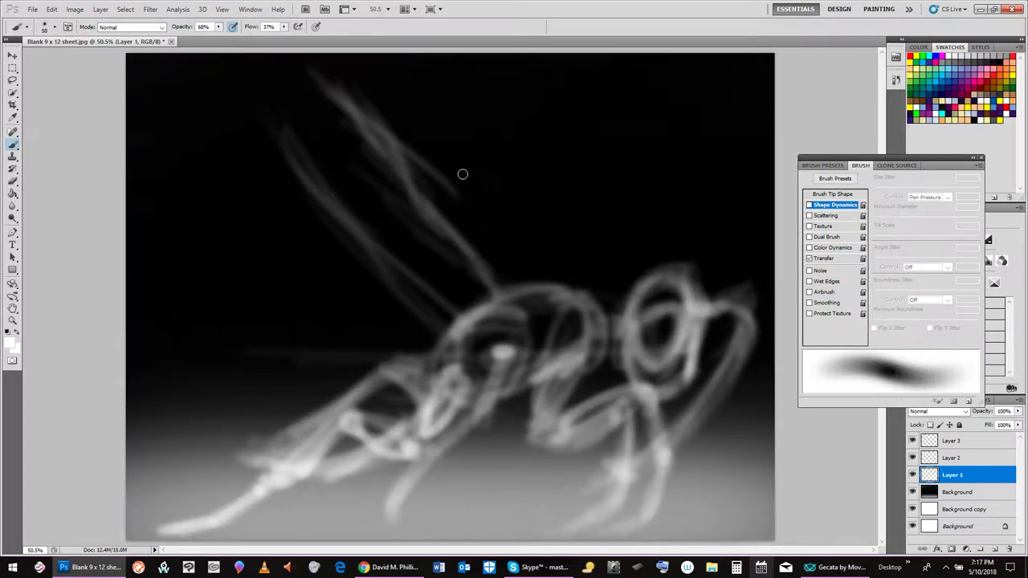
pyautogui.moveTo(310, 76)
pyautogui.mouseDown()
pyautogui.moveTo(352, 114)
pyautogui.moveTo(314, 64)
pyautogui.moveTo(410, 179)
pyautogui.moveTo(364, 113)
pyautogui.moveTo(445, 213)
pyautogui.mouseUp()
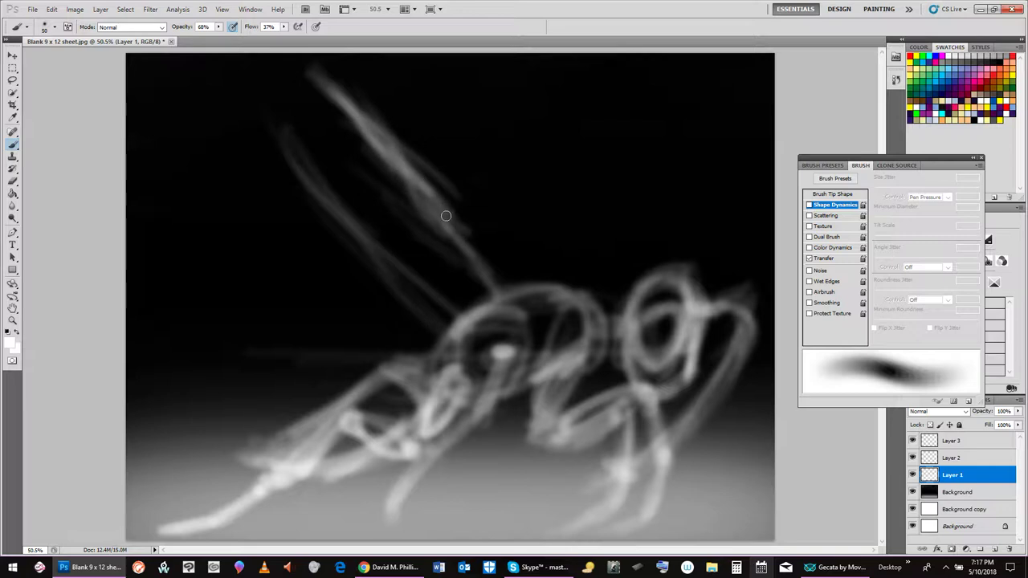
pyautogui.moveTo(337, 110)
pyautogui.mouseDown()
pyautogui.moveTo(305, 71)
pyautogui.moveTo(288, 95)
pyautogui.moveTo(314, 73)
pyautogui.moveTo(281, 80)
pyautogui.moveTo(310, 68)
pyautogui.moveTo(285, 102)
pyautogui.moveTo(316, 76)
pyautogui.moveTo(318, 147)
pyautogui.moveTo(314, 78)
pyautogui.moveTo(263, 129)
pyautogui.moveTo(304, 88)
pyautogui.moveTo(290, 135)
pyautogui.moveTo(308, 86)
pyautogui.moveTo(319, 171)
pyautogui.moveTo(299, 94)
pyautogui.moveTo(313, 192)
pyautogui.moveTo(303, 94)
pyautogui.moveTo(279, 172)
pyautogui.moveTo(280, 123)
pyautogui.moveTo(268, 127)
pyautogui.moveTo(289, 158)
pyautogui.moveTo(294, 101)
pyautogui.moveTo(321, 201)
pyautogui.moveTo(287, 116)
pyautogui.moveTo(295, 198)
pyautogui.moveTo(276, 167)
pyautogui.moveTo(275, 108)
pyautogui.moveTo(365, 224)
pyautogui.moveTo(315, 211)
pyautogui.moveTo(406, 259)
pyautogui.moveTo(327, 227)
pyautogui.moveTo(393, 267)
pyautogui.moveTo(351, 234)
pyautogui.moveTo(423, 296)
pyautogui.moveTo(371, 231)
pyautogui.moveTo(395, 248)
pyautogui.moveTo(353, 223)
pyautogui.moveTo(368, 248)
pyautogui.moveTo(357, 224)
pyautogui.moveTo(426, 277)
pyautogui.moveTo(424, 265)
pyautogui.moveTo(295, 194)
pyautogui.moveTo(499, 296)
pyautogui.moveTo(312, 211)
pyautogui.moveTo(467, 282)
pyautogui.moveTo(293, 168)
pyautogui.moveTo(506, 314)
pyautogui.moveTo(467, 289)
pyautogui.moveTo(454, 271)
pyautogui.moveTo(495, 314)
pyautogui.moveTo(396, 187)
pyautogui.mouseUp()
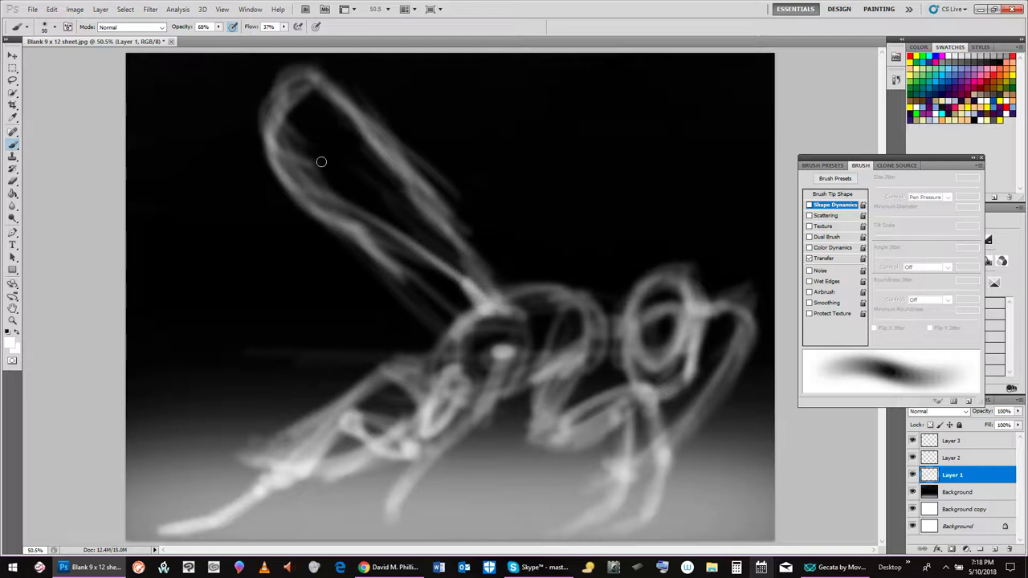
# Sketch a narrower looped wing contour inside the large wing, tapering from near its tip down to the body joint.
pyautogui.moveTo(316, 149)
pyautogui.mouseDown()
pyautogui.moveTo(310, 167)
pyautogui.moveTo(380, 209)
pyautogui.moveTo(357, 181)
pyautogui.moveTo(406, 230)
pyautogui.moveTo(413, 254)
pyautogui.moveTo(383, 215)
pyautogui.moveTo(412, 256)
pyautogui.moveTo(394, 226)
pyautogui.moveTo(408, 250)
pyautogui.moveTo(404, 232)
pyautogui.moveTo(411, 266)
pyautogui.moveTo(441, 289)
pyautogui.moveTo(420, 275)
pyautogui.moveTo(424, 287)
pyautogui.moveTo(425, 278)
pyautogui.moveTo(466, 301)
pyautogui.moveTo(437, 283)
pyautogui.moveTo(486, 334)
pyautogui.mouseUp()
pyautogui.moveTo(311, 165)
pyautogui.mouseDown()
pyautogui.moveTo(298, 165)
pyautogui.moveTo(308, 156)
pyautogui.moveTo(322, 202)
pyautogui.moveTo(419, 290)
pyautogui.moveTo(367, 250)
pyautogui.moveTo(331, 211)
pyautogui.moveTo(476, 323)
pyautogui.moveTo(374, 260)
pyautogui.moveTo(486, 335)
pyautogui.moveTo(452, 311)
pyautogui.mouseUp()
pyautogui.moveTo(329, 198)
pyautogui.mouseDown()
pyautogui.moveTo(291, 145)
pyautogui.moveTo(298, 164)
pyautogui.mouseUp()
pyautogui.moveTo(285, 134)
pyautogui.mouseDown()
pyautogui.moveTo(331, 154)
pyautogui.moveTo(285, 131)
pyautogui.moveTo(313, 185)
pyautogui.moveTo(311, 155)
pyautogui.mouseUp()
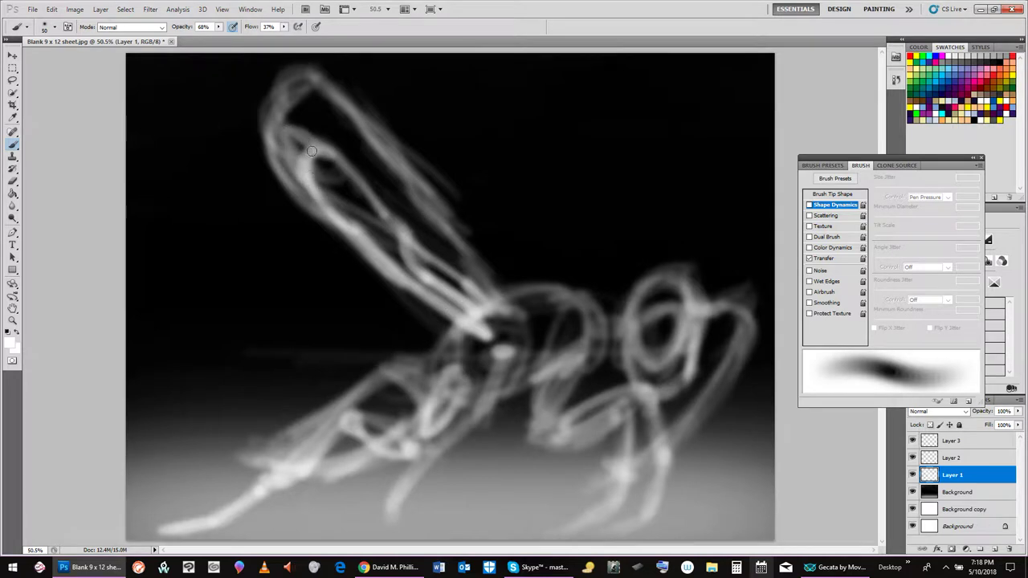
# Save the layered drawing to the Desktop as "Electron microscpe insect illustration" in Photoshop format with Maximize Compatibility on.
pyautogui.click(33, 10)
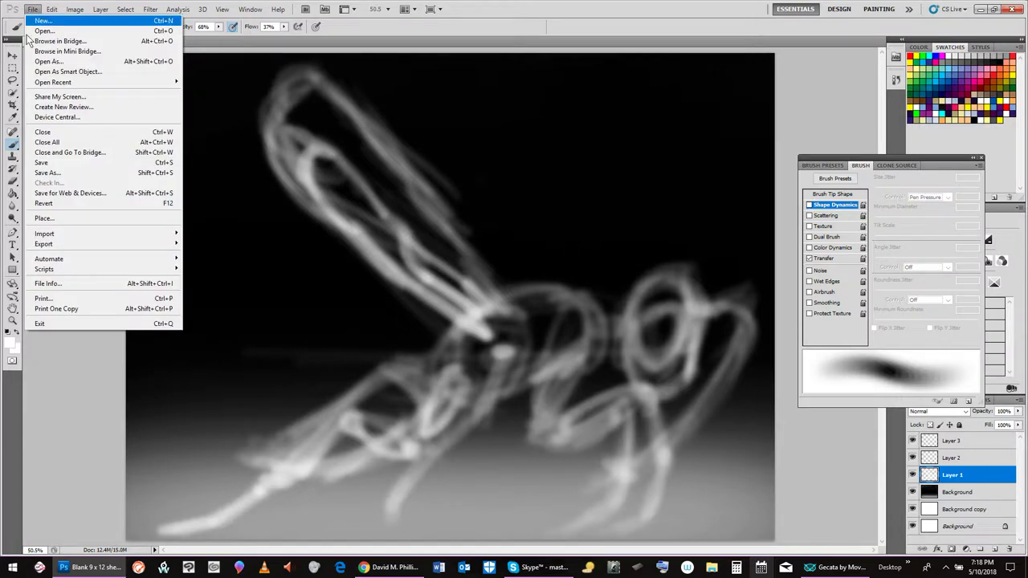
pyautogui.click(63, 171)
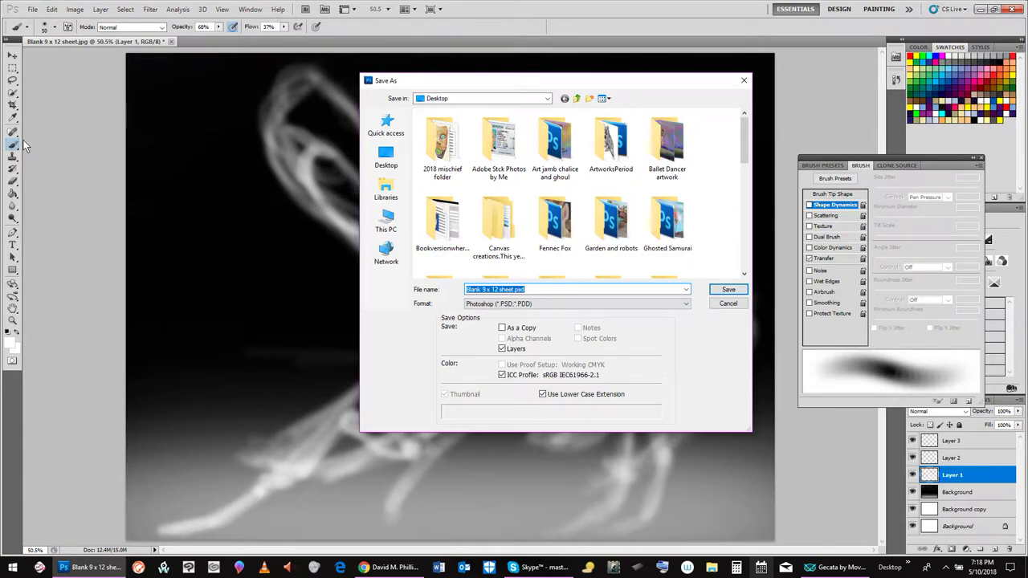
pyautogui.write('Electron microscpe insect illu')
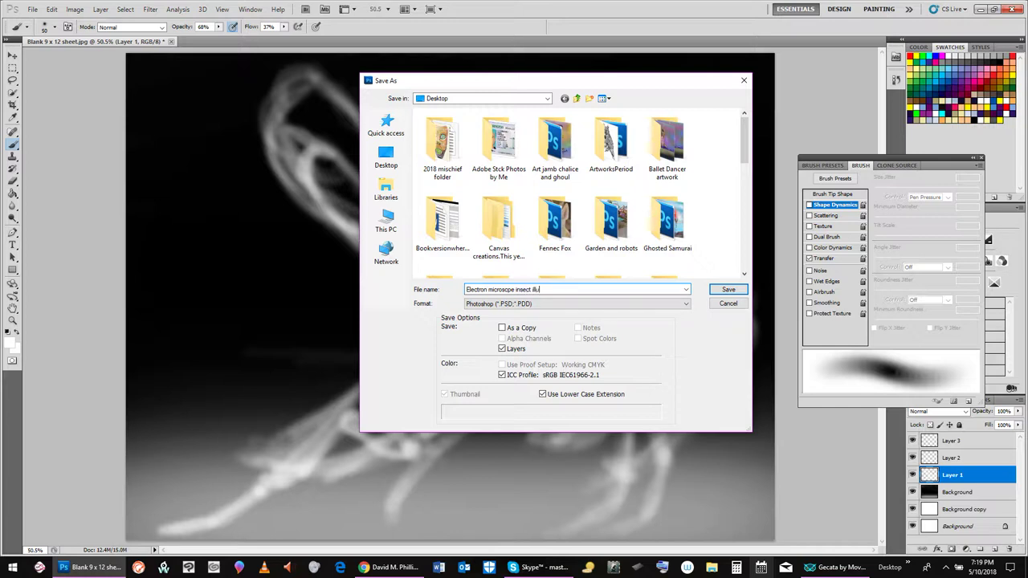
pyautogui.write('stration')
pyautogui.click(370, 159)
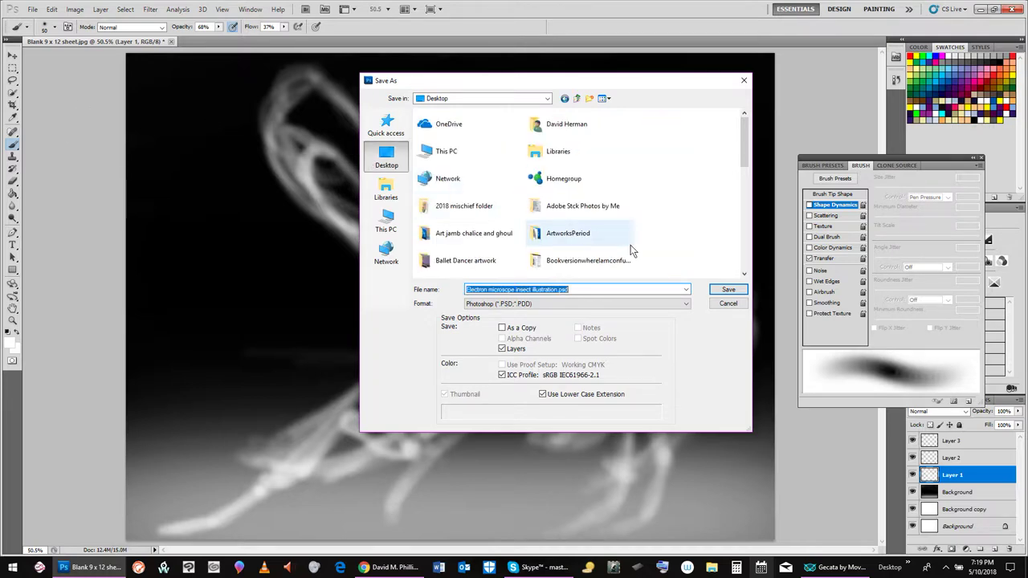
pyautogui.click(723, 290)
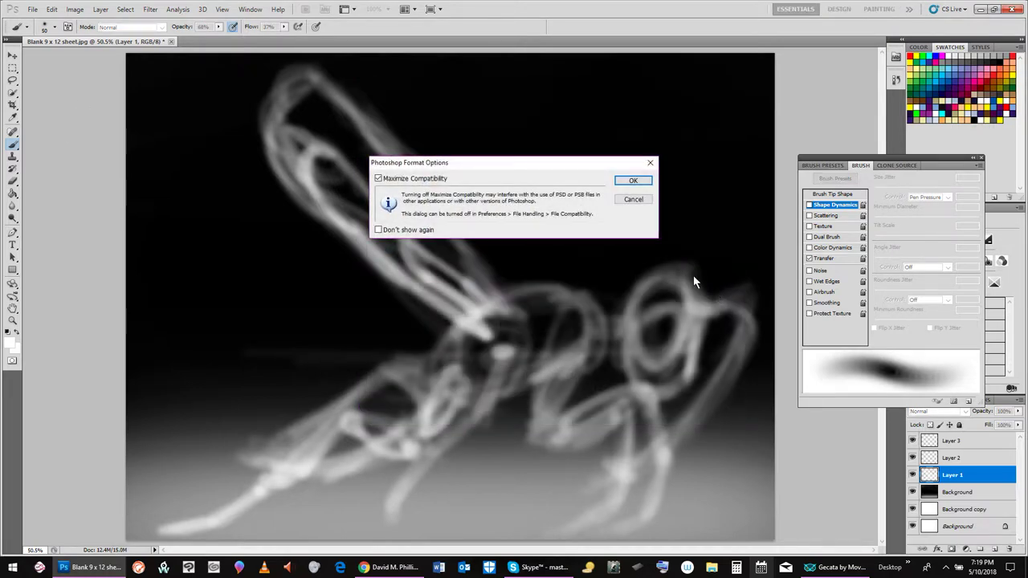
pyautogui.click(632, 180)
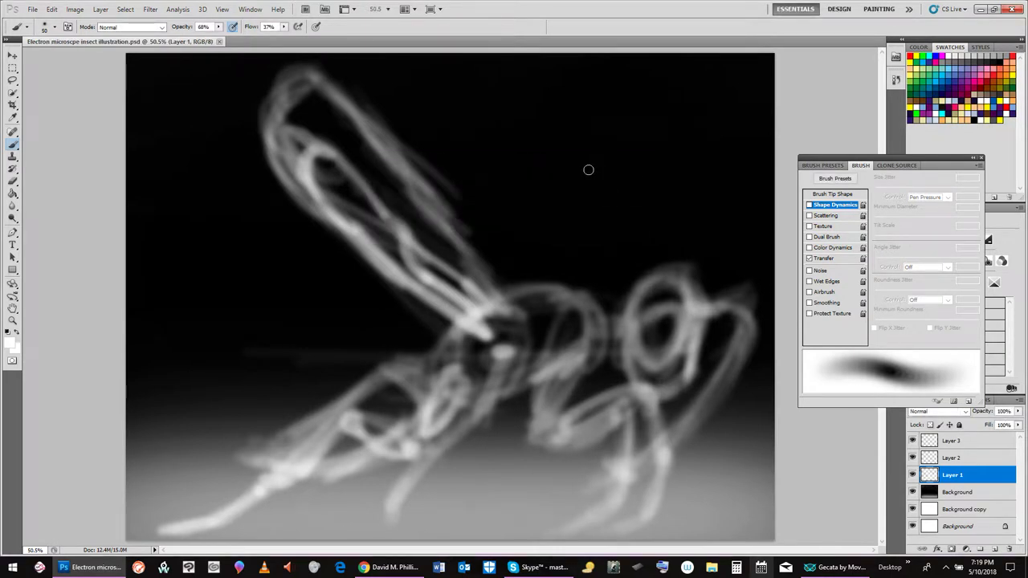
# Save a JPEG copy of "Electron microscpe insect illustration" to the Desktop at Maximum quality 12 with Baseline ("Standard") format.
pyautogui.click(34, 9)
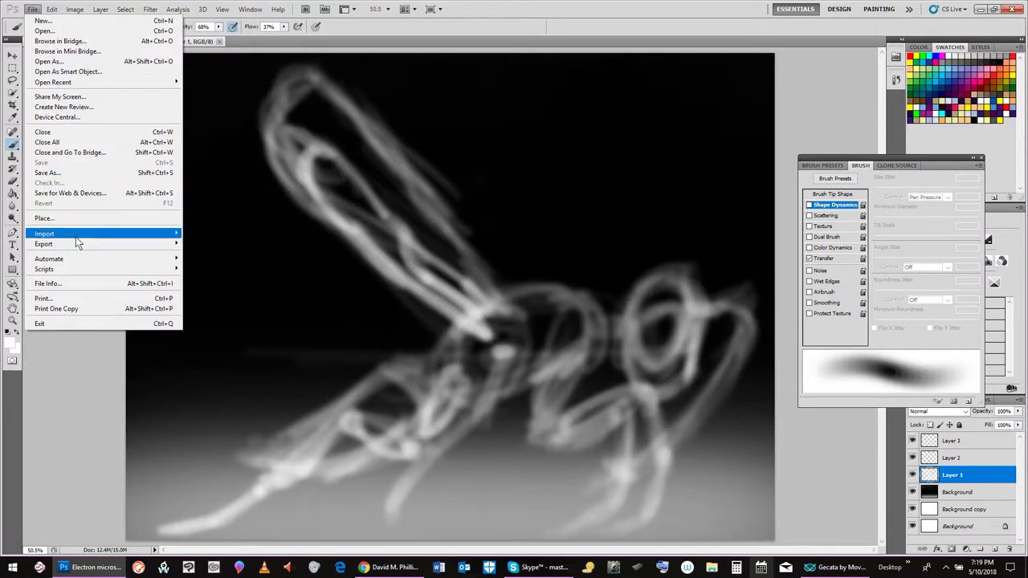
pyautogui.click(93, 174)
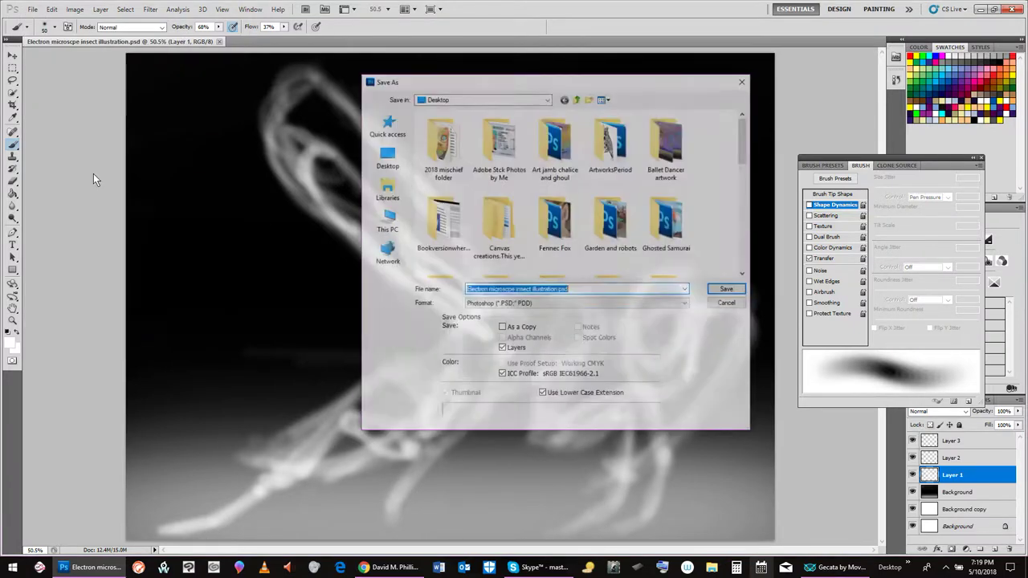
pyautogui.click(687, 309)
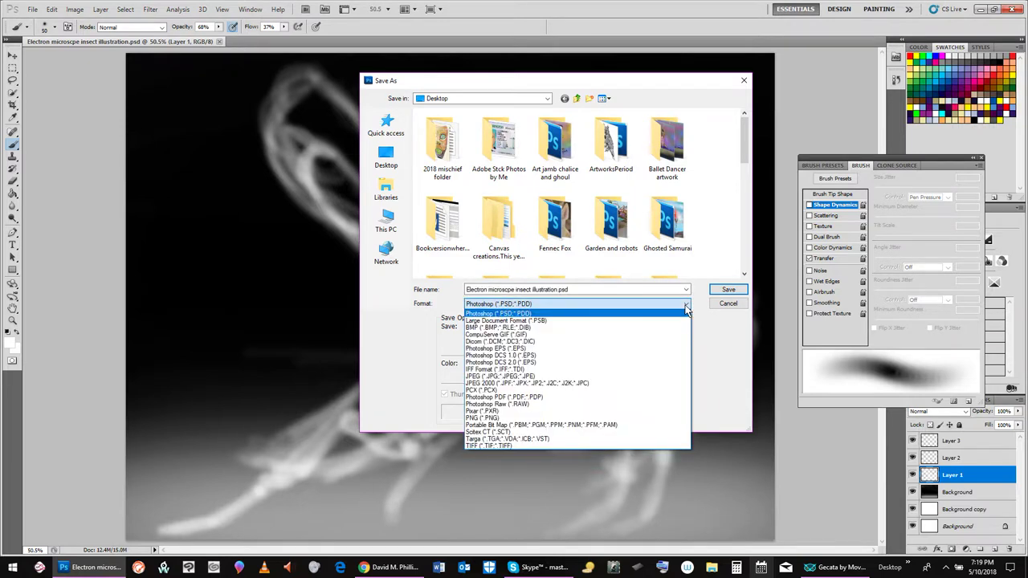
pyautogui.click(614, 374)
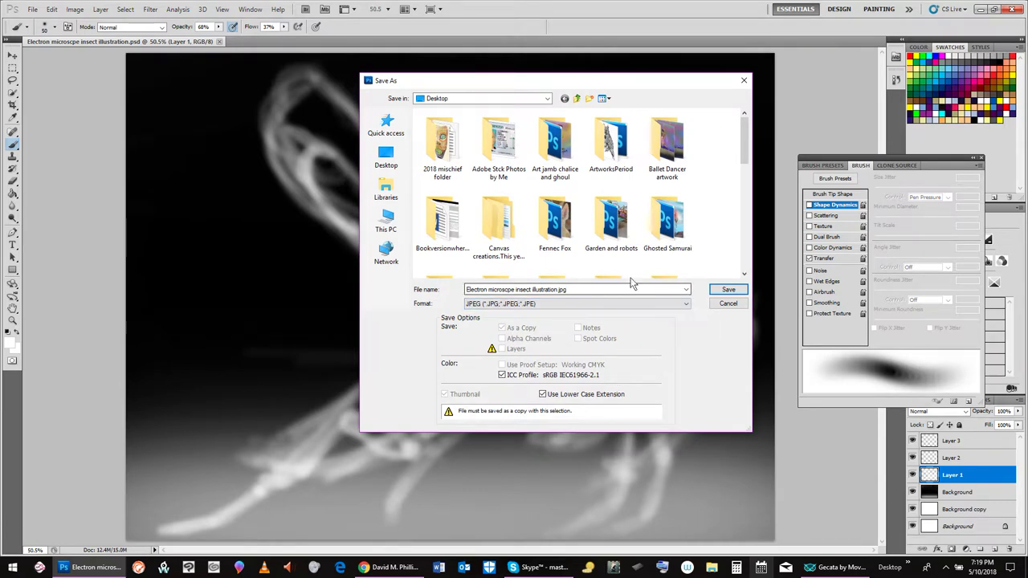
pyautogui.click(390, 161)
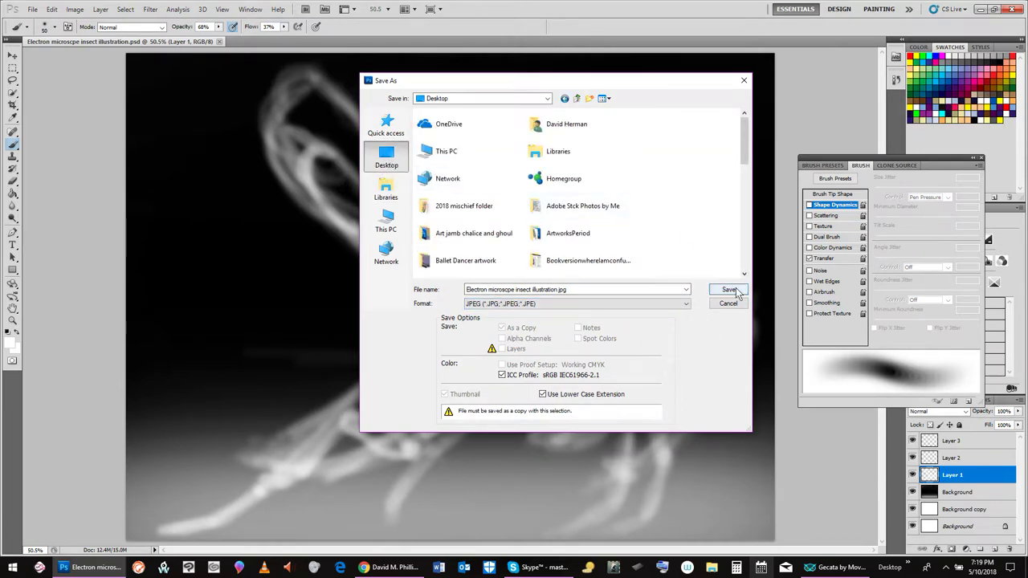
pyautogui.click(729, 290)
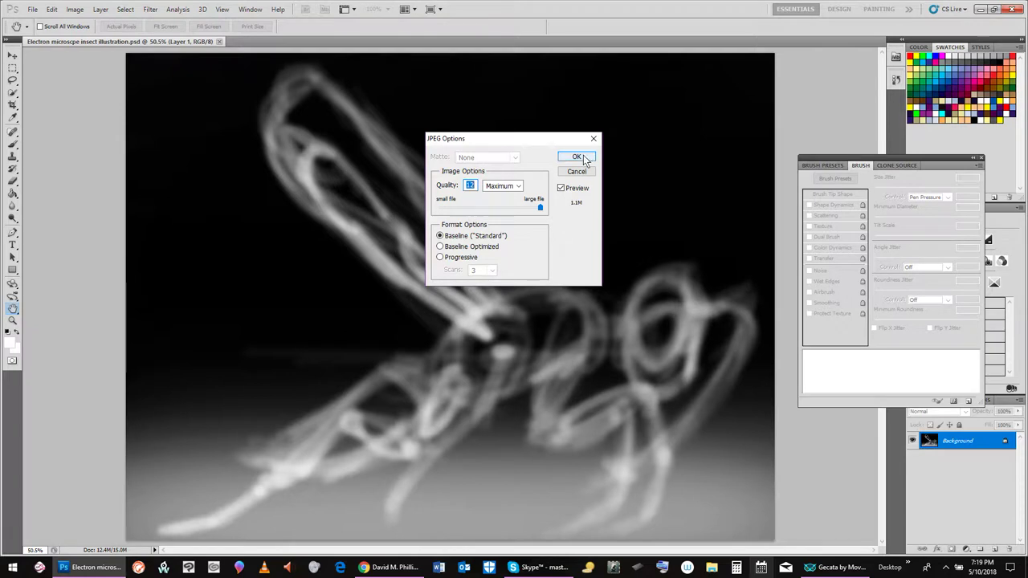
pyautogui.click(582, 156)
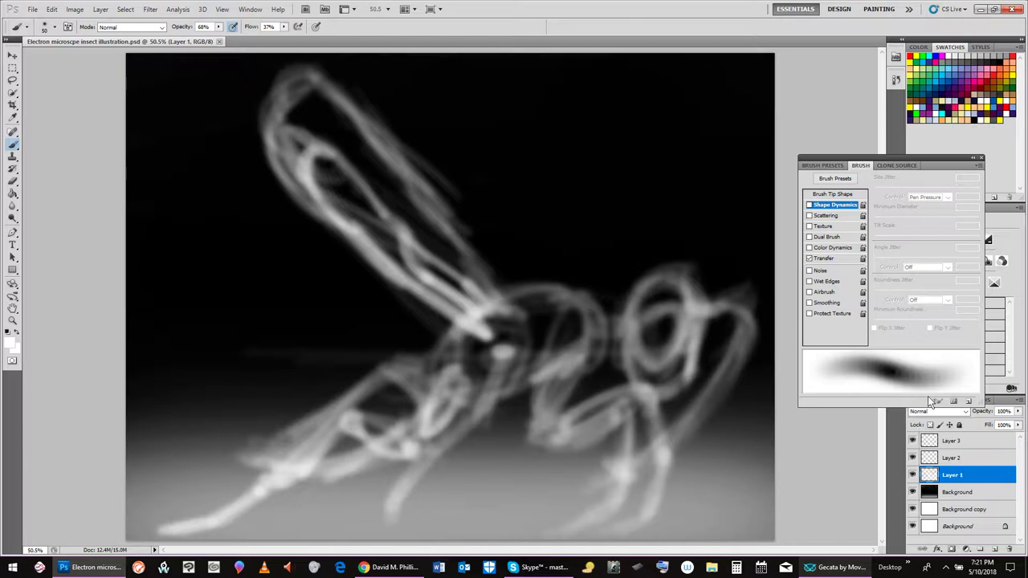
# Rename the sketch layer, Layer 1, as "White linework shell".
pyautogui.rightClick(973, 479)
pyautogui.click(952, 223)
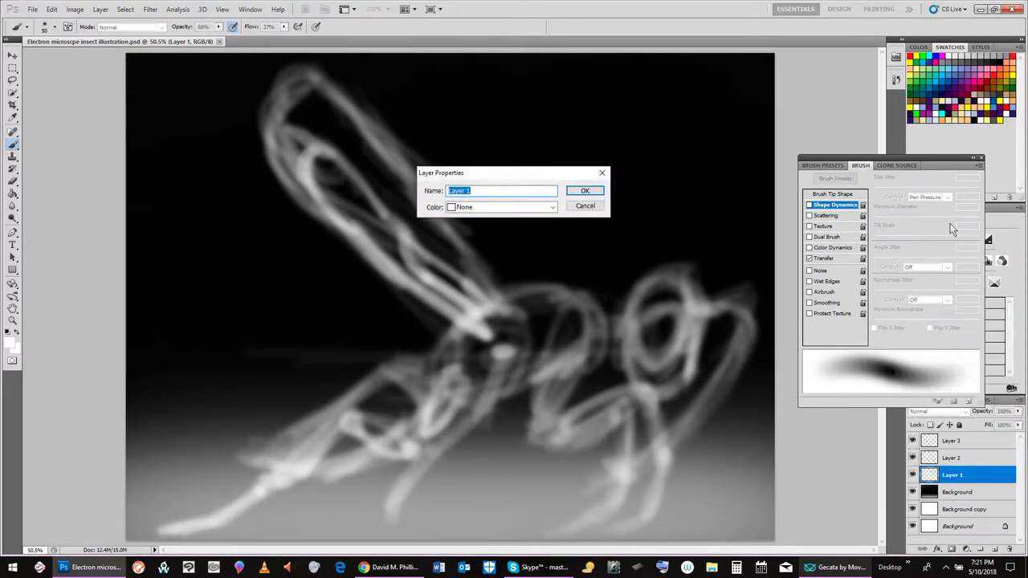
pyautogui.write('W')
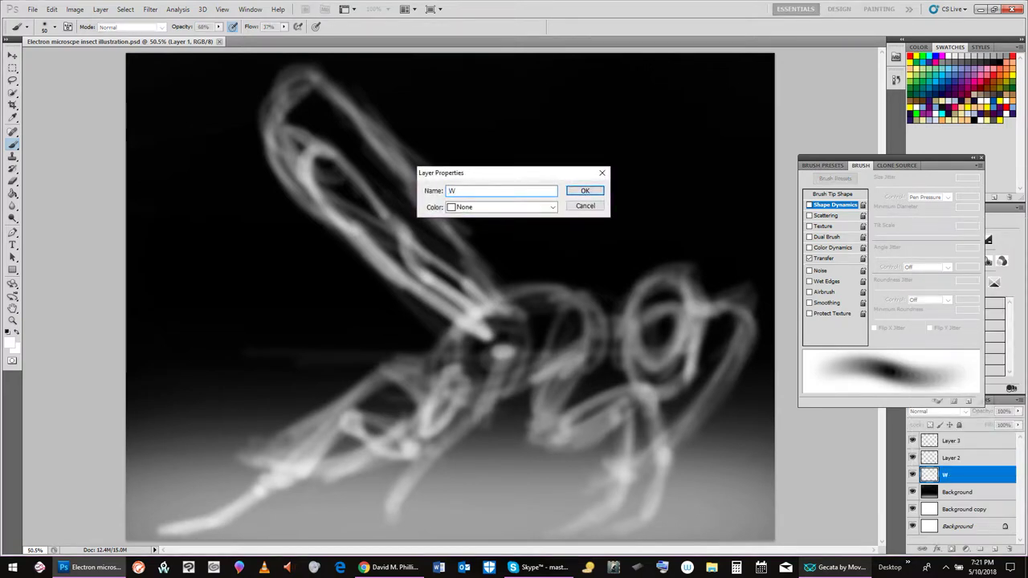
pyautogui.write('hite linewo')
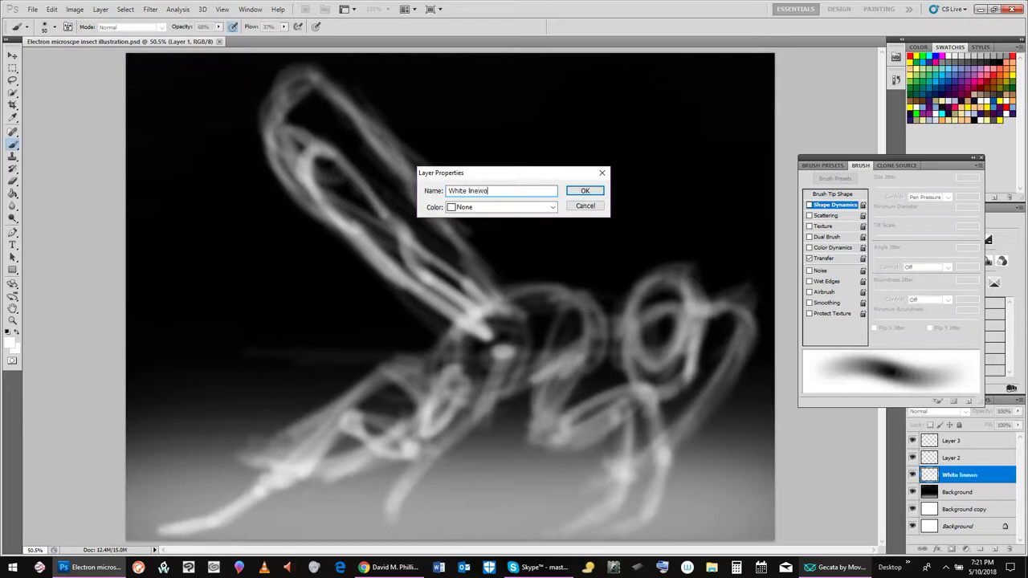
pyautogui.write('rk shell')
pyautogui.press('Return')
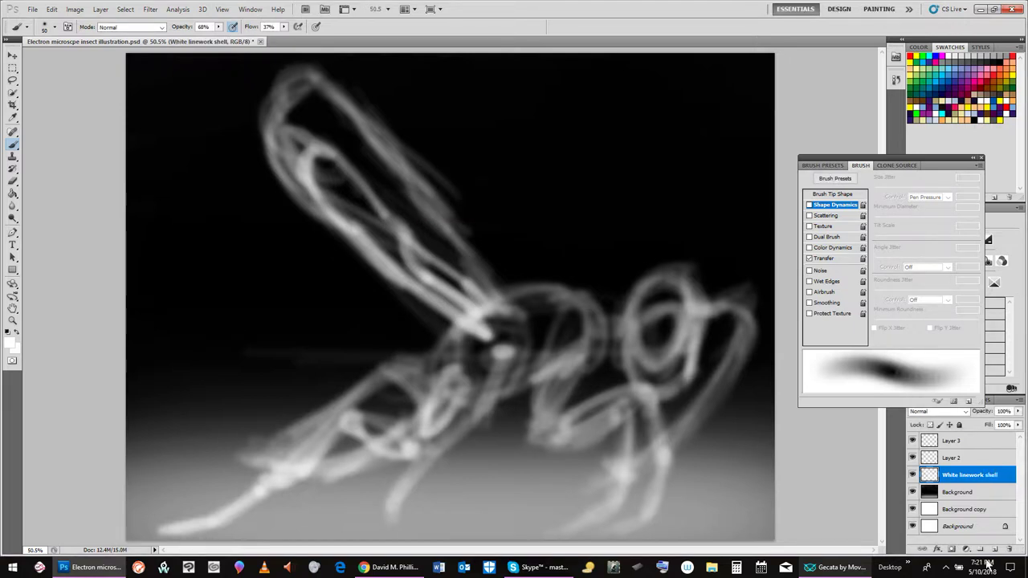
# Rename Layer 2, directly above the linework layer, as "Begin of illustration".
pyautogui.click(963, 458)
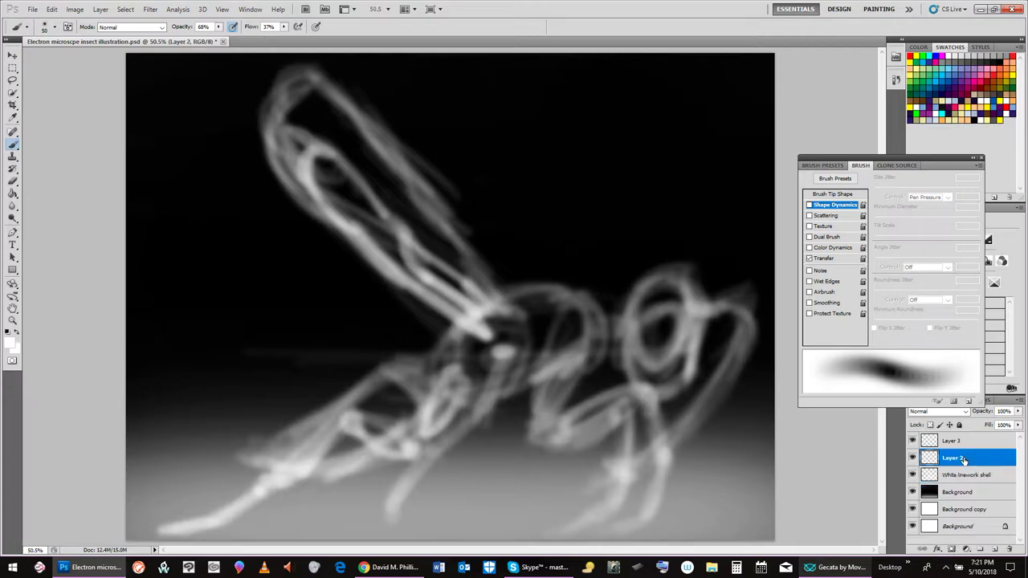
pyautogui.press('n')
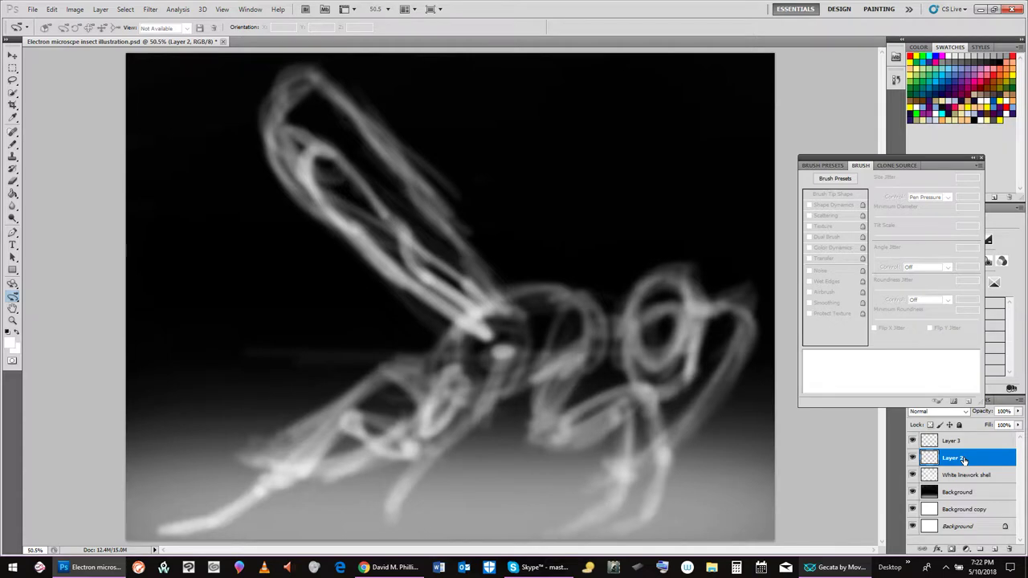
pyautogui.press('o')
pyautogui.press('f')
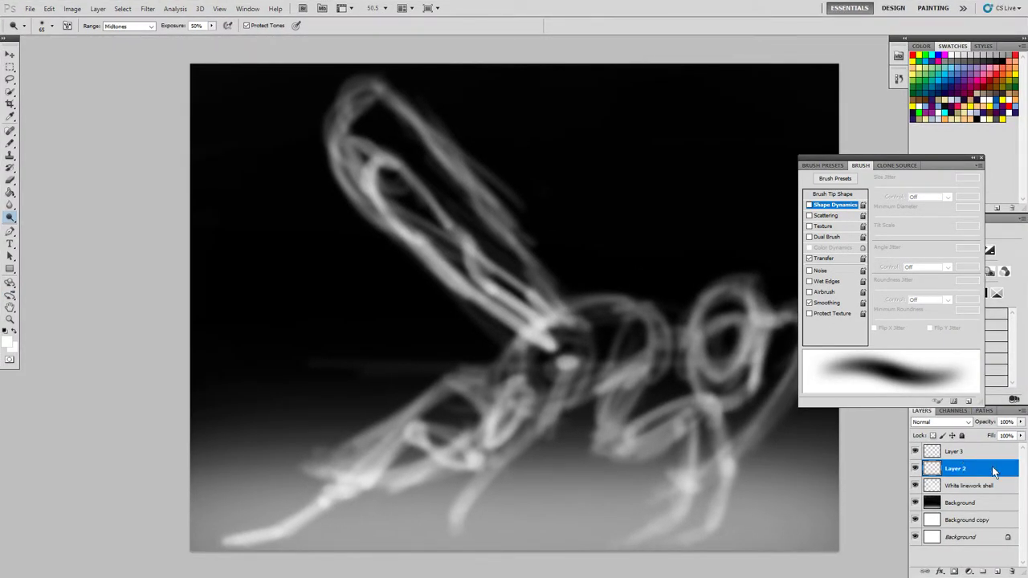
pyautogui.rightClick(994, 472)
pyautogui.click(941, 214)
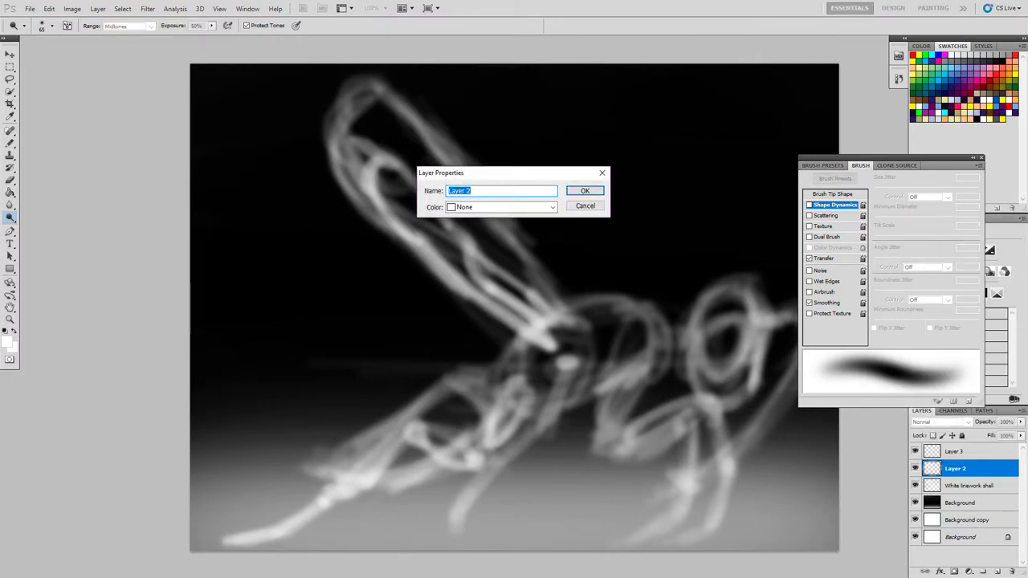
pyautogui.write('Begin ')
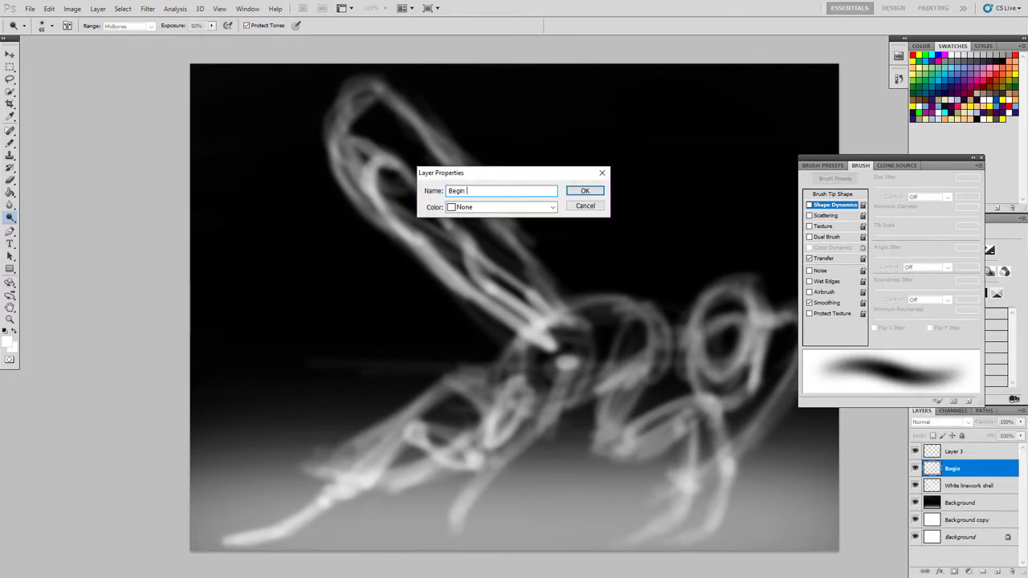
pyautogui.write('of illustration')
pyautogui.click(586, 191)
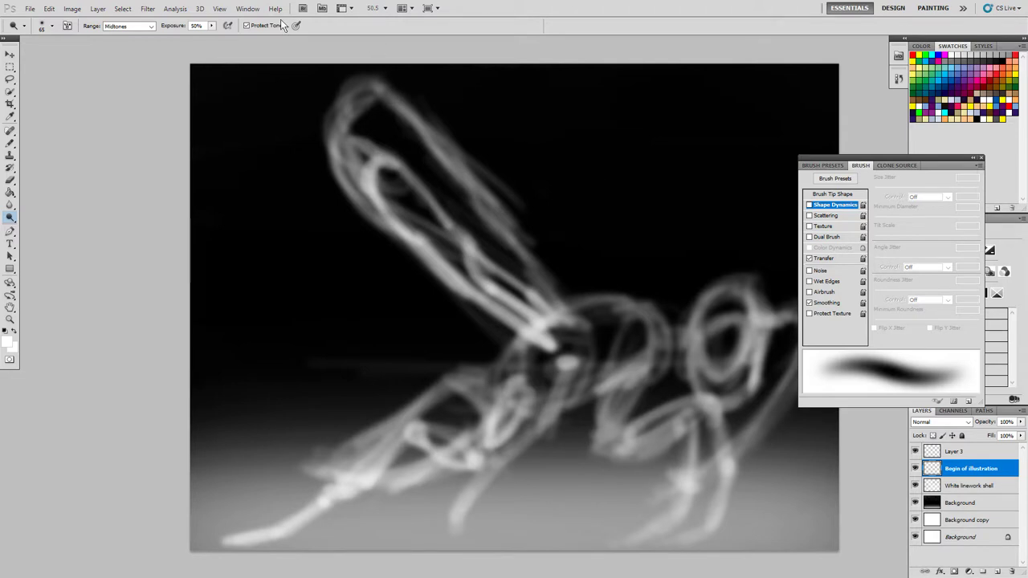
# Fit the whole canvas on screen and move the Brush panel clear of the insect's head.
pyautogui.click(217, 9)
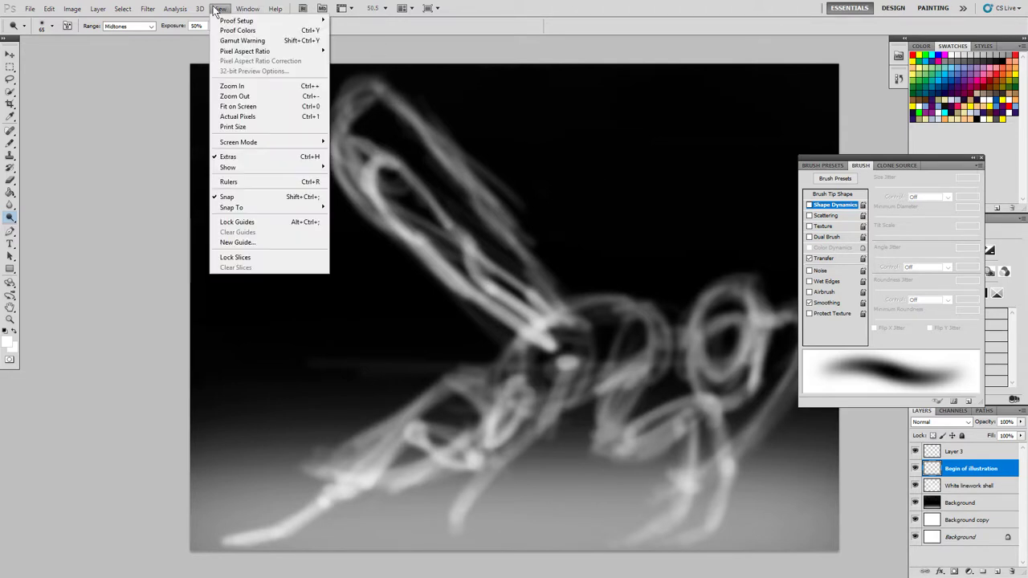
pyautogui.click(241, 106)
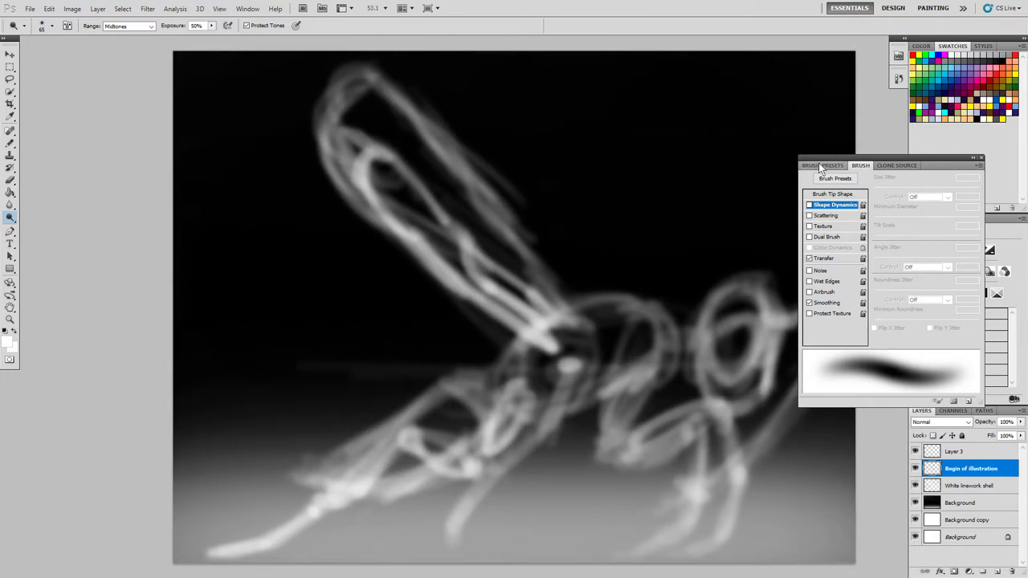
pyautogui.moveTo(885, 155)
pyautogui.mouseDown()
pyautogui.moveTo(897, 174)
pyautogui.moveTo(253, 215)
pyautogui.moveTo(212, 149)
pyautogui.moveTo(118, 65)
pyautogui.moveTo(120, 45)
pyautogui.mouseUp()
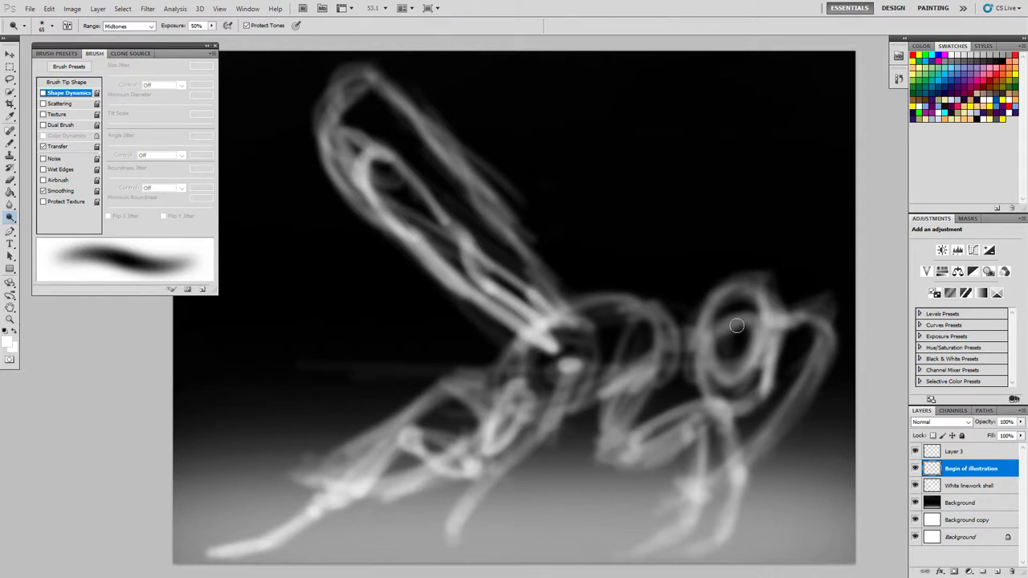
# Choose a light gray swatch and paint inside the insect's eye with a soft 70 px brush on the "Begin of illustration" layer.
pyautogui.click(996, 55)
pyautogui.click(1008, 53)
pyautogui.moveTo(178, 49); pyautogui.dragTo(173, 221)
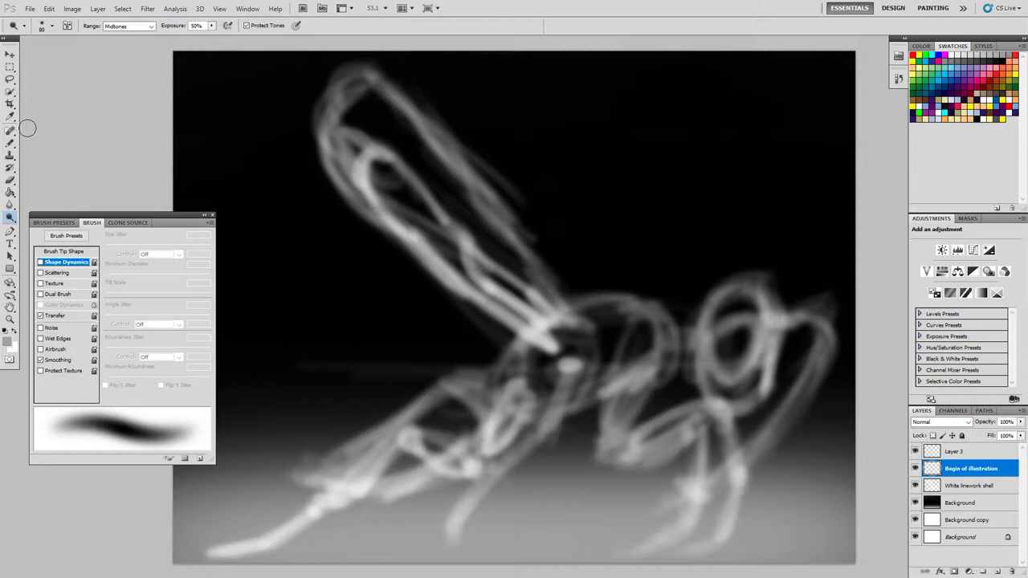
pyautogui.click(10, 218)
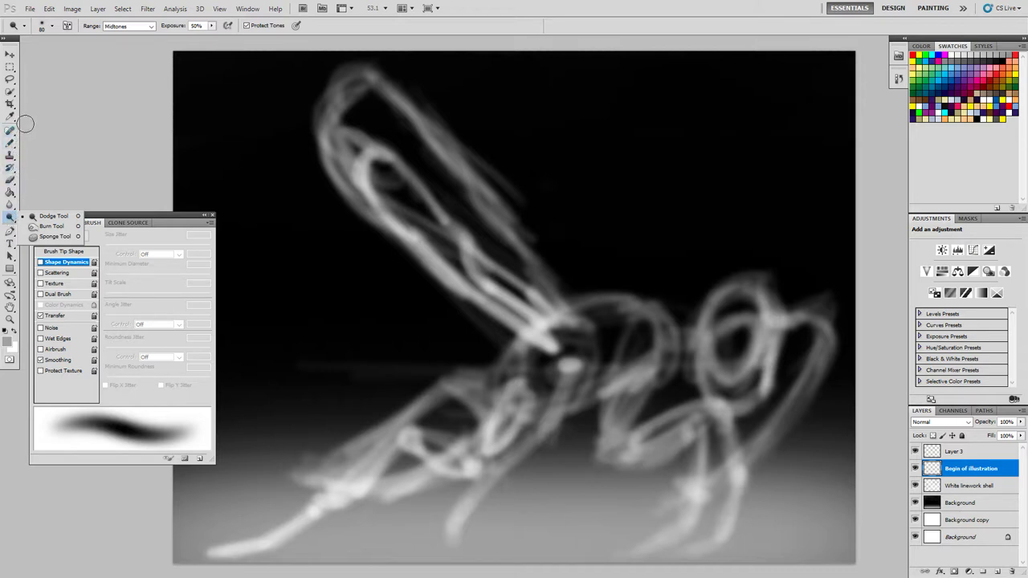
pyautogui.click(11, 142)
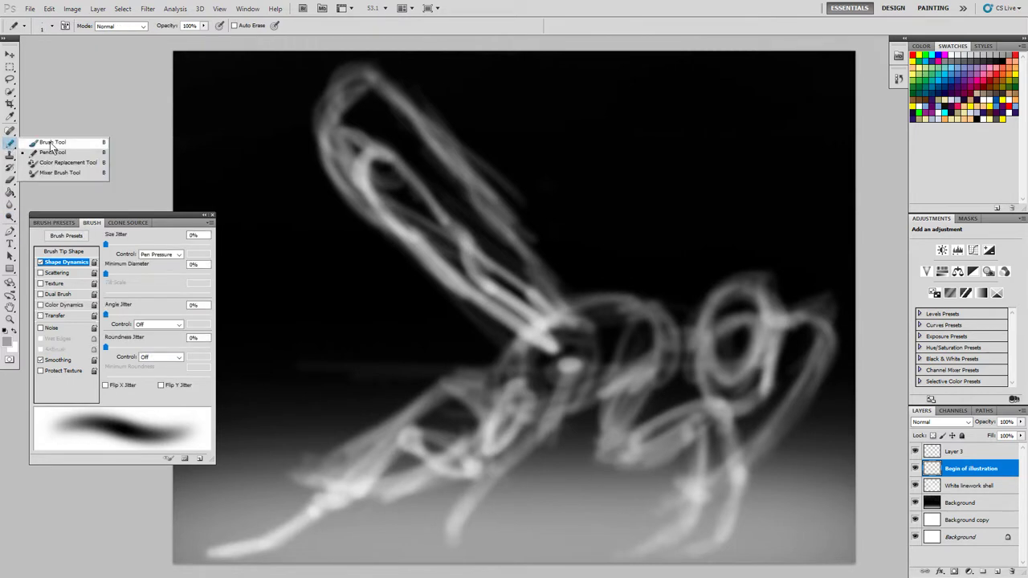
pyautogui.click(50, 151)
pyautogui.hotkey('shift', 'b')
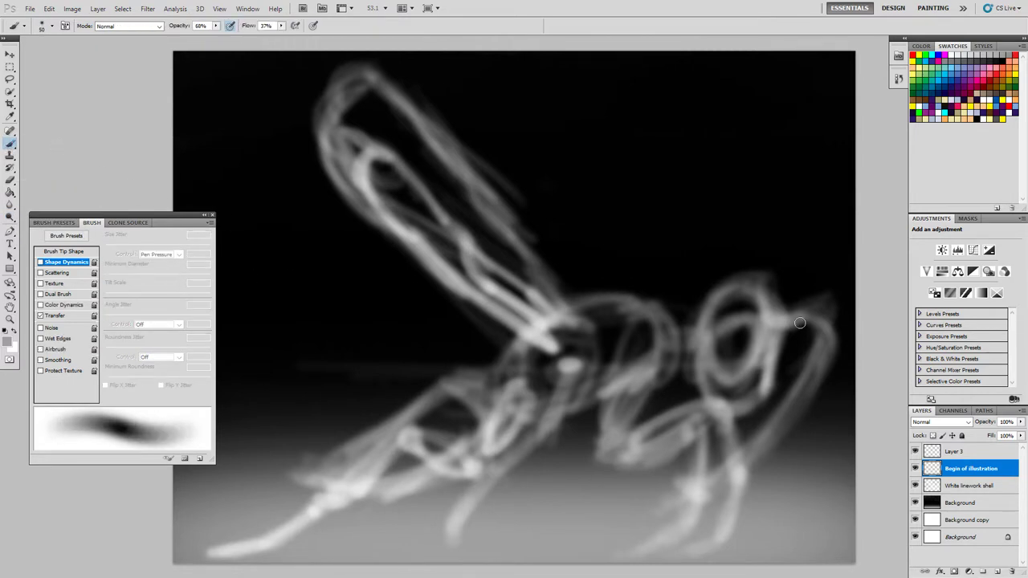
pyautogui.press(']')
pyautogui.press(']')
pyautogui.moveTo(744, 327)
pyautogui.mouseDown()
pyautogui.moveTo(732, 347)
pyautogui.moveTo(722, 342)
pyautogui.moveTo(742, 340)
pyautogui.moveTo(747, 305)
pyautogui.mouseUp()
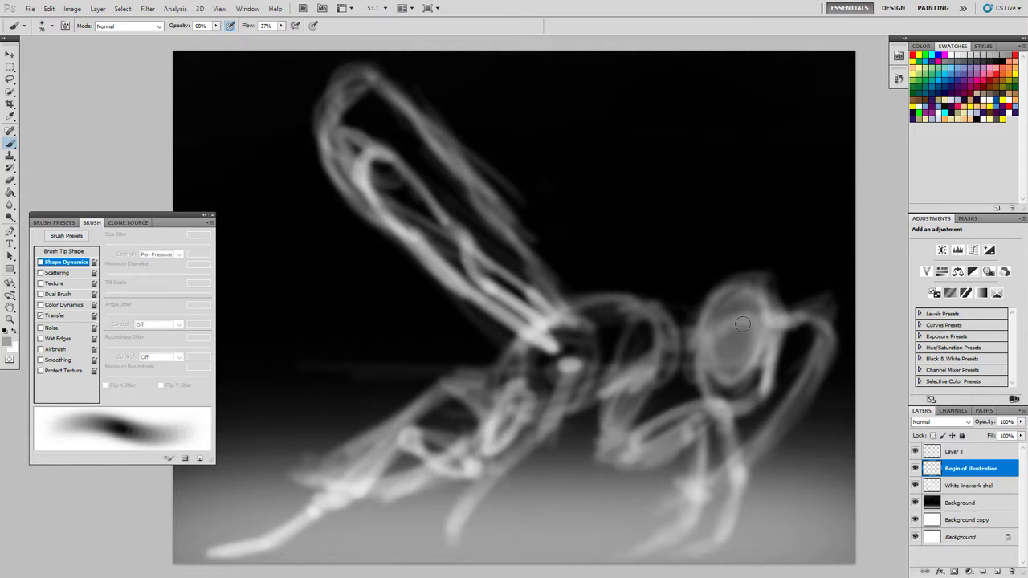
# Enlarge the brush to 100 px and fill out the insect's eye oval with the same light gray.
pyautogui.press(']')
pyautogui.press(']')
pyautogui.press(']')
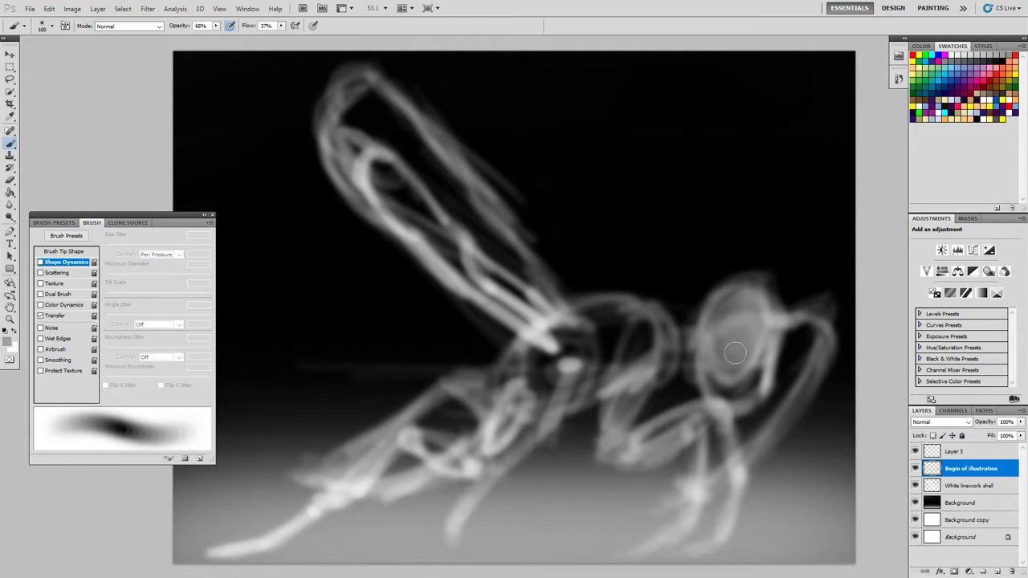
pyautogui.moveTo(741, 323)
pyautogui.mouseDown()
pyautogui.moveTo(724, 347)
pyautogui.moveTo(732, 371)
pyautogui.mouseUp()
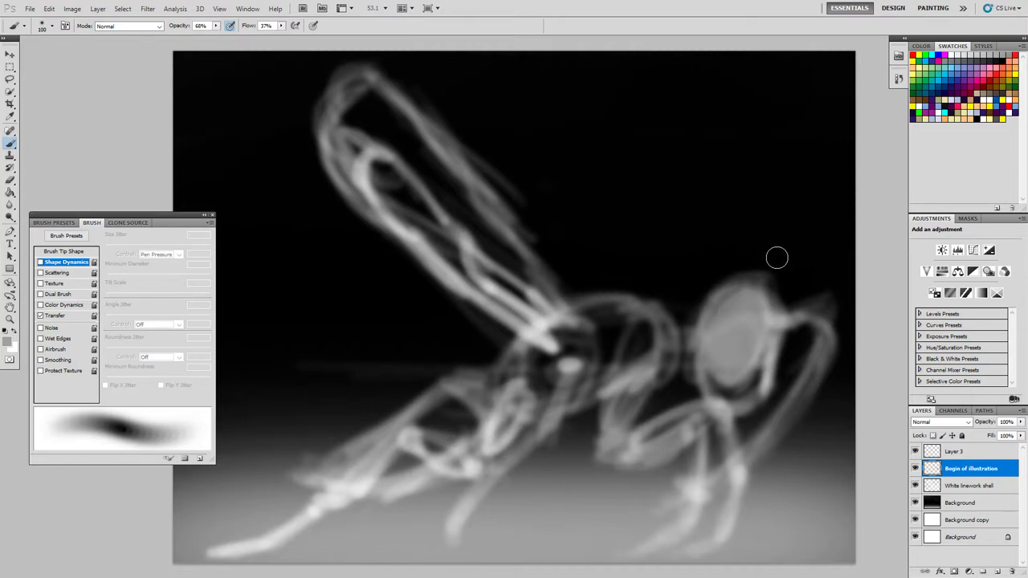
# Choose a medium gray and paint the area between the eye and the front of the head with a 70 px brush.
pyautogui.press('[')
pyautogui.press('[')
pyautogui.press('[')
pyautogui.press('[')
pyautogui.click(978, 61)
pyautogui.press(']')
pyautogui.click(962, 58)
pyautogui.press('[')
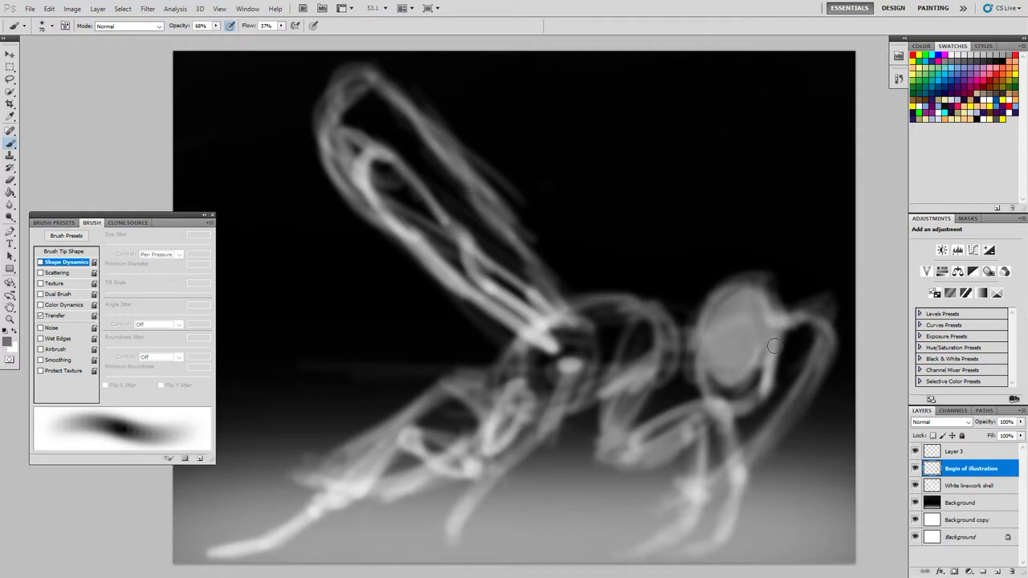
# Shade a ring around the inner eye in dark gray with the brush reduced to 35 px, and brighten the inner oval with light gray.
pyautogui.click(977, 62)
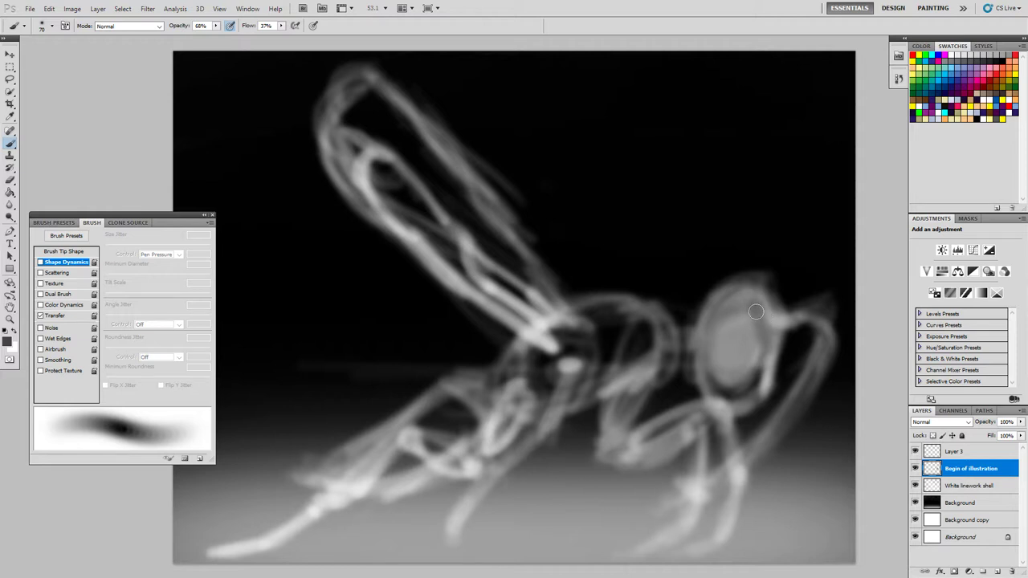
pyautogui.press('[')
pyautogui.press('[')
pyautogui.press('[')
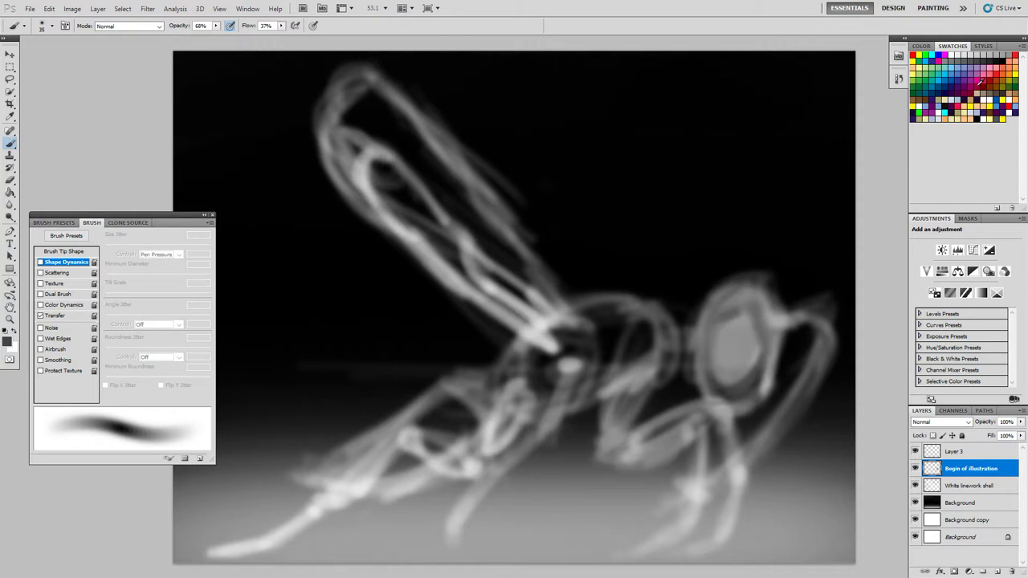
pyautogui.click(973, 59)
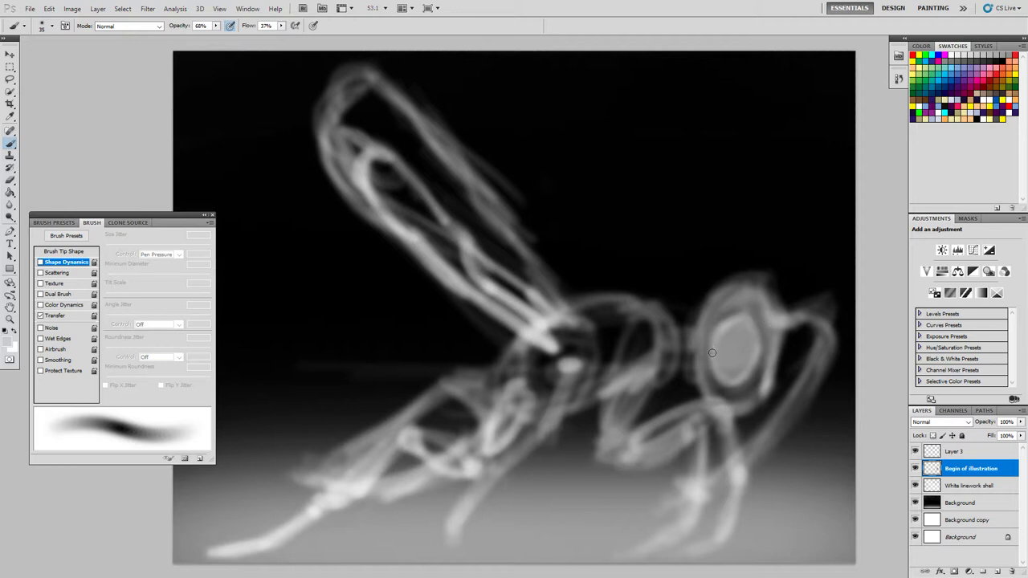
# Soften the light and dark bands of the eye with medium gray and a 100 px brush.
pyautogui.click(962, 65)
pyautogui.press(']')
pyautogui.press(']')
pyautogui.press(']')
pyautogui.press(']')
pyautogui.press(']')
pyautogui.press(']')
pyautogui.press(']')
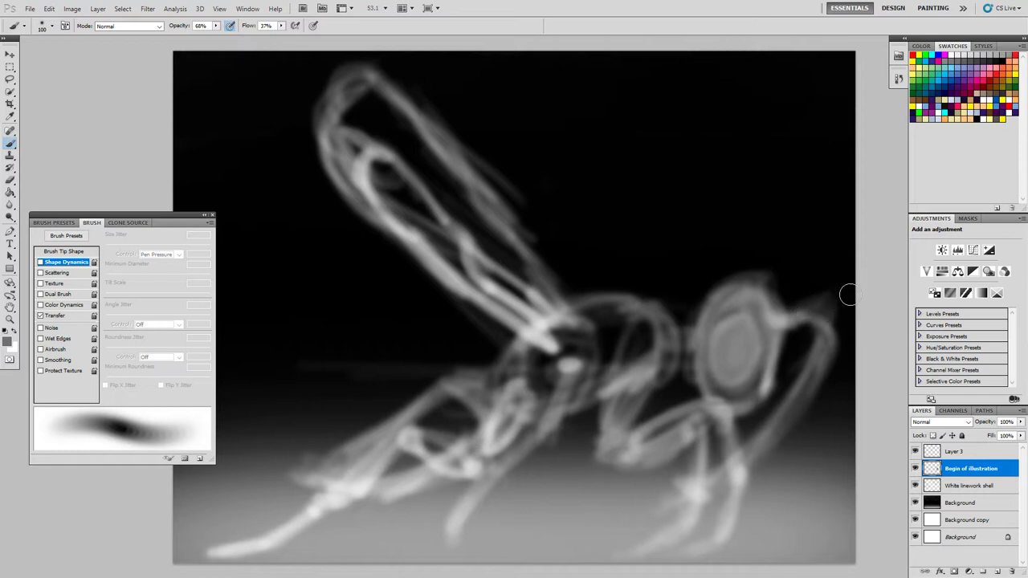
# Deepen the ring around the inner eye with dark gray and the brush reduced to 45 px.
pyautogui.press('[')
pyautogui.press('[')
pyautogui.press(']')
pyautogui.press(']')
pyautogui.press('[')
pyautogui.press('[')
pyautogui.press('[')
pyautogui.press('[')
pyautogui.click(989, 61)
pyautogui.press('[')
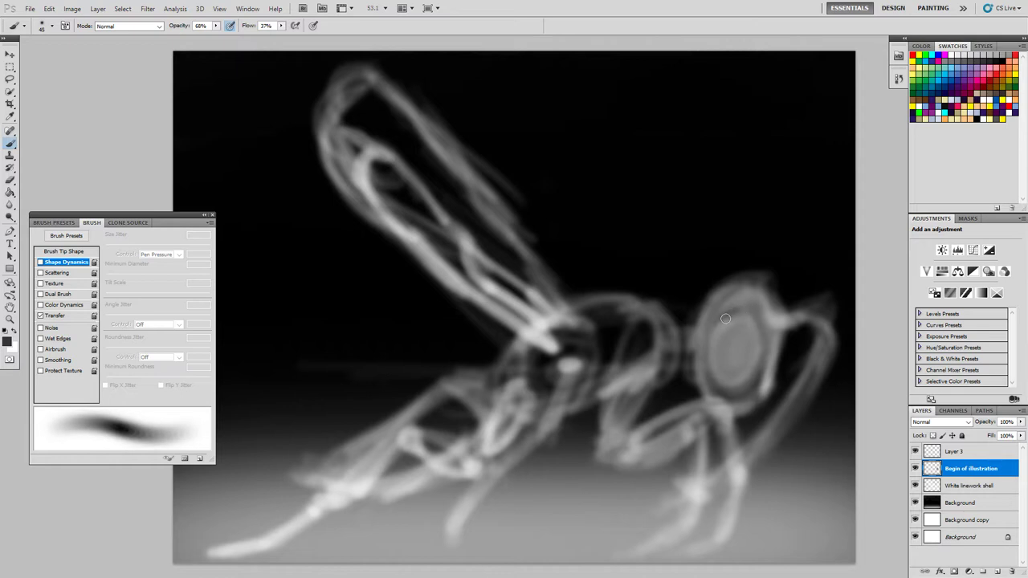
pyautogui.press(']')
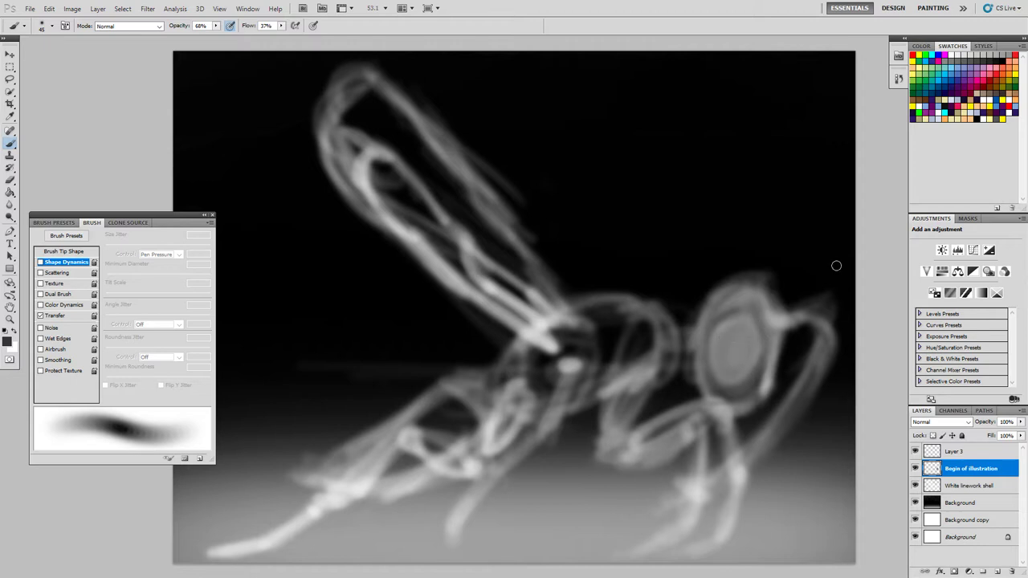
# Choose black and darken the inner eye softly, enlarging the brush to 100 px and up to 300 px.
pyautogui.click(1000, 62)
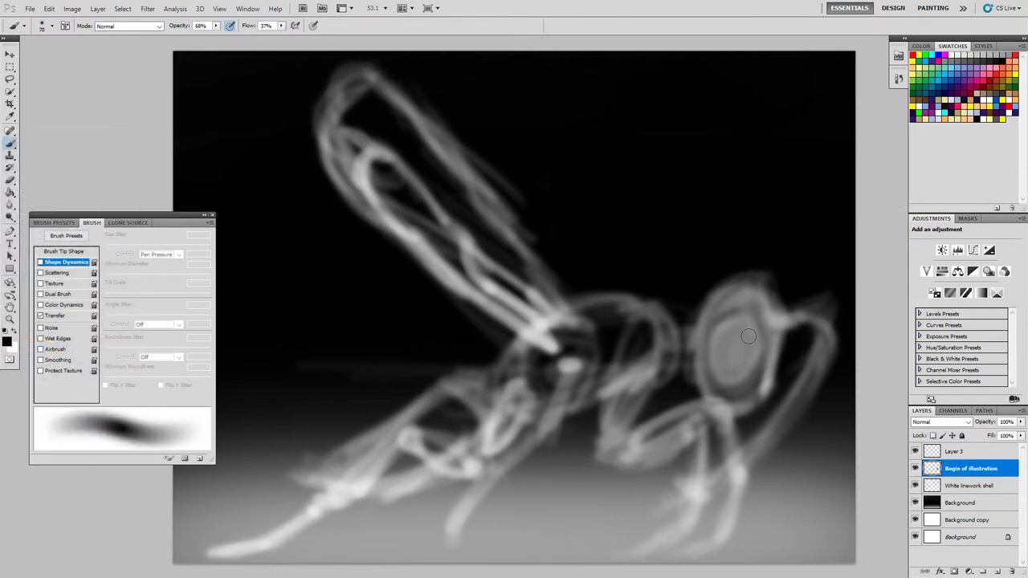
pyautogui.press(']')
pyautogui.press(']')
pyautogui.press(']')
pyautogui.press(']')
pyautogui.press('[')
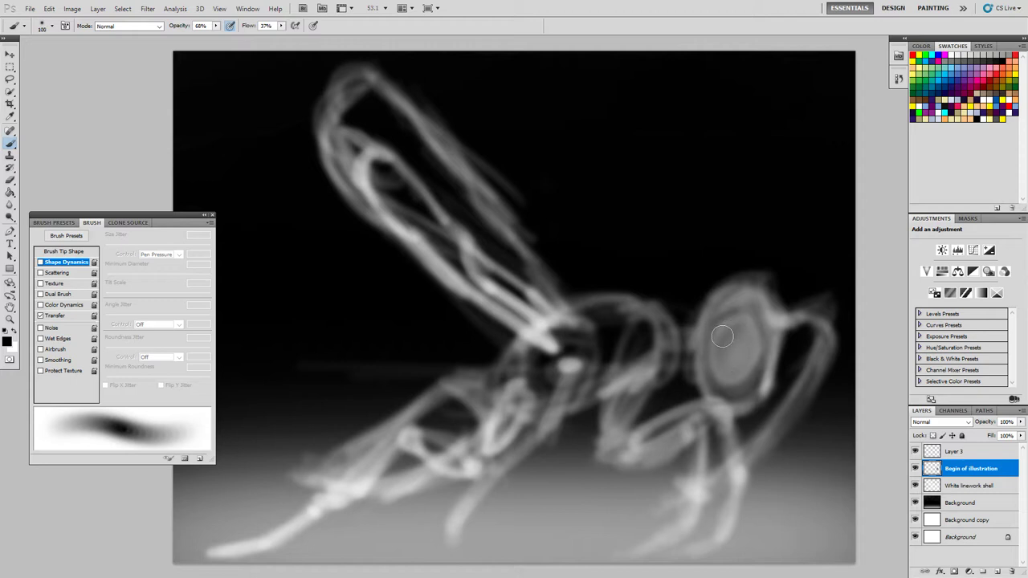
pyautogui.press(']')
pyautogui.press(']')
pyautogui.press(']')
pyautogui.press(']')
pyautogui.press(']')
pyautogui.press(']')
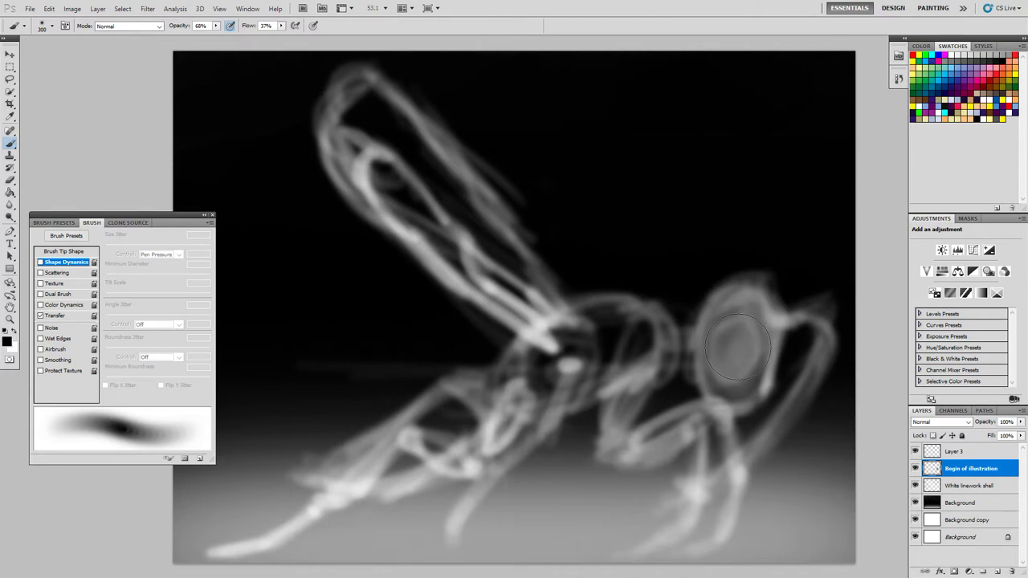
# Lower the brush flow to 19% and shade the inner eye in black with a 100 px brush.
pyautogui.press('[')
pyautogui.press('[')
pyautogui.press('[')
pyautogui.press('[')
pyautogui.press('[')
pyautogui.press('[')
pyautogui.press('[')
pyautogui.press(']')
pyautogui.press(']')
pyautogui.press(']')
pyautogui.press(']')
pyautogui.moveTo(274, 35); pyautogui.dragTo(272, 35)
pyautogui.press(']')
pyautogui.press('[')
pyautogui.press('[')
pyautogui.press('[')
pyautogui.press('[')
pyautogui.press('[')
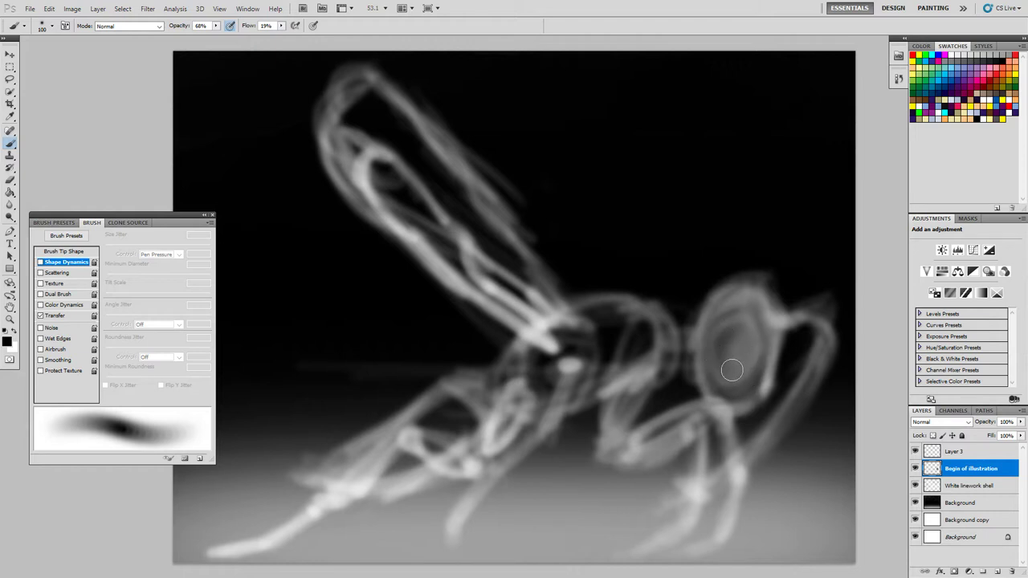
pyautogui.moveTo(732, 374)
pyautogui.mouseDown()
pyautogui.moveTo(749, 350)
pyautogui.moveTo(739, 367)
pyautogui.moveTo(747, 332)
pyautogui.moveTo(735, 365)
pyautogui.moveTo(742, 326)
pyautogui.moveTo(749, 356)
pyautogui.moveTo(729, 370)
pyautogui.moveTo(730, 354)
pyautogui.moveTo(749, 339)
pyautogui.moveTo(738, 345)
pyautogui.moveTo(760, 322)
pyautogui.mouseUp()
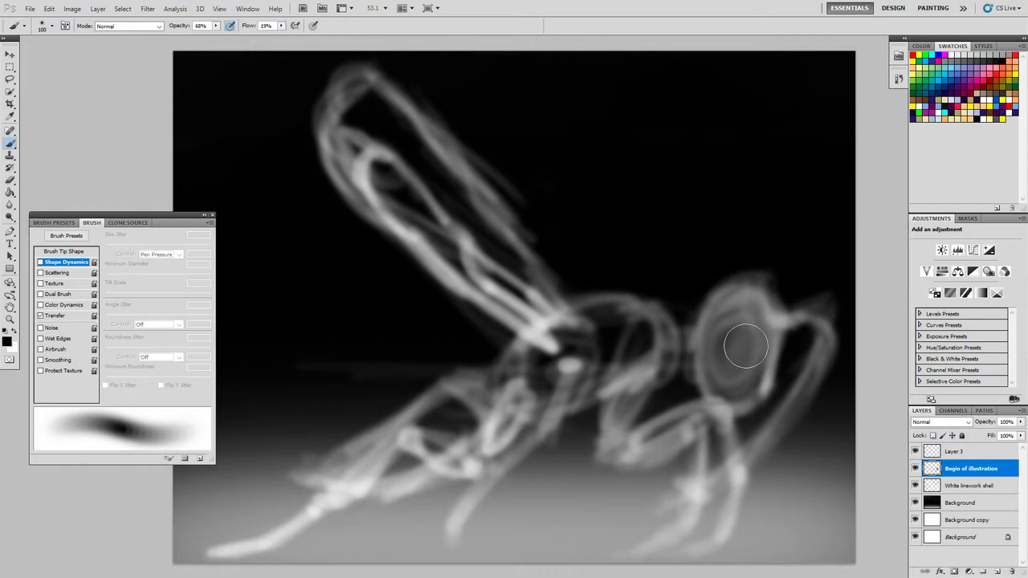
# Blend the shading over the eye and head with large soft black brushes, going from 1300 px down to 400 px.
pyautogui.press(']')
pyautogui.press(']')
pyautogui.press(']')
pyautogui.press(']')
pyautogui.press(']')
pyautogui.press(']')
pyautogui.press(']')
pyautogui.press(']')
pyautogui.press(']')
pyautogui.press(']')
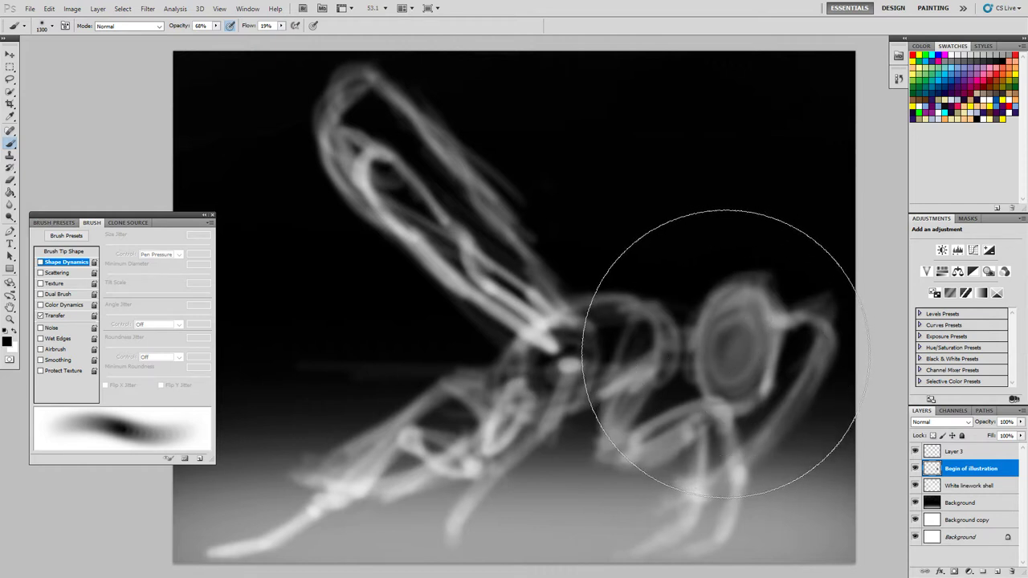
pyautogui.press('[')
pyautogui.press('[')
pyautogui.press('[')
pyautogui.press('[')
pyautogui.press('[')
pyautogui.press('[')
pyautogui.press('[')
pyautogui.press('[')
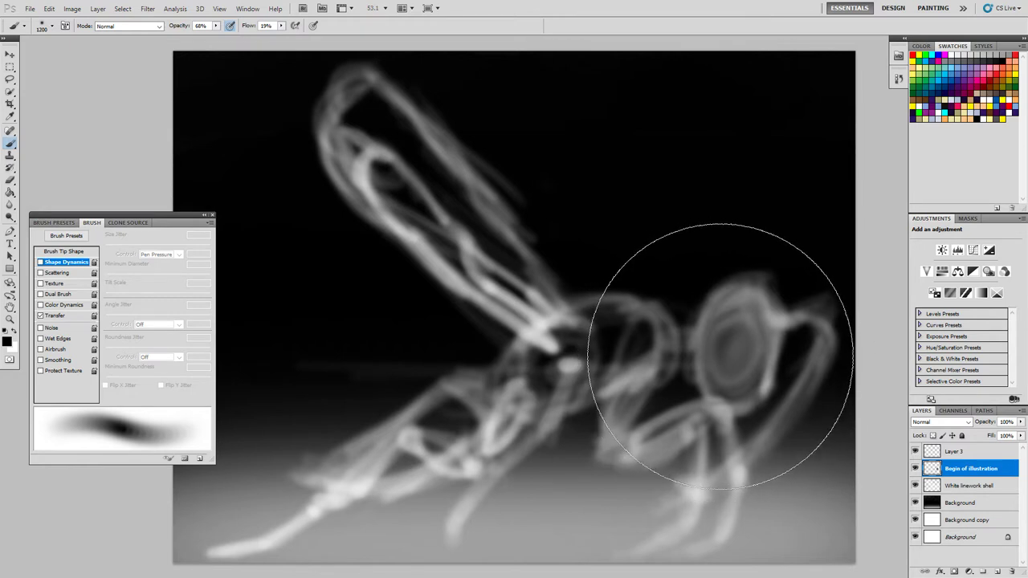
pyautogui.press('[')
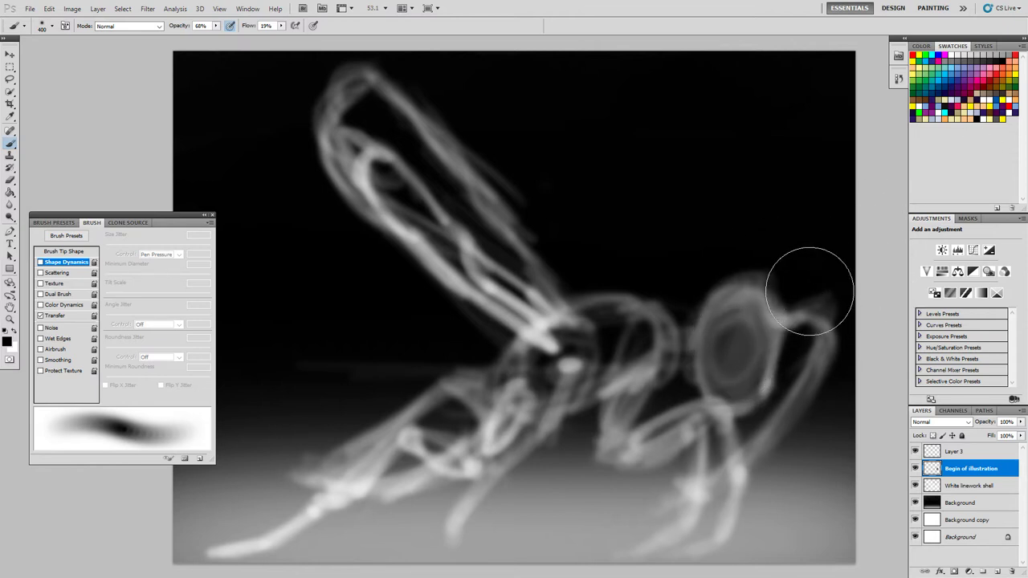
# Reduce the brush to 150 px and lighten the eye with the 45% Gray swatch.
pyautogui.press('[')
pyautogui.press('[')
pyautogui.press('[')
pyautogui.press('[')
pyautogui.press('[')
pyautogui.doubleClick(1004, 52)
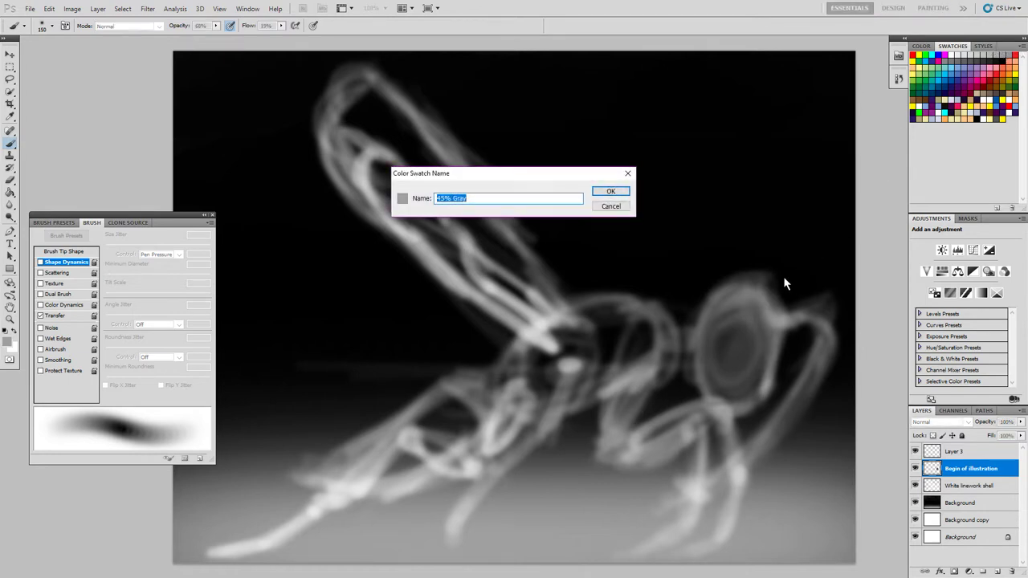
pyautogui.click(610, 191)
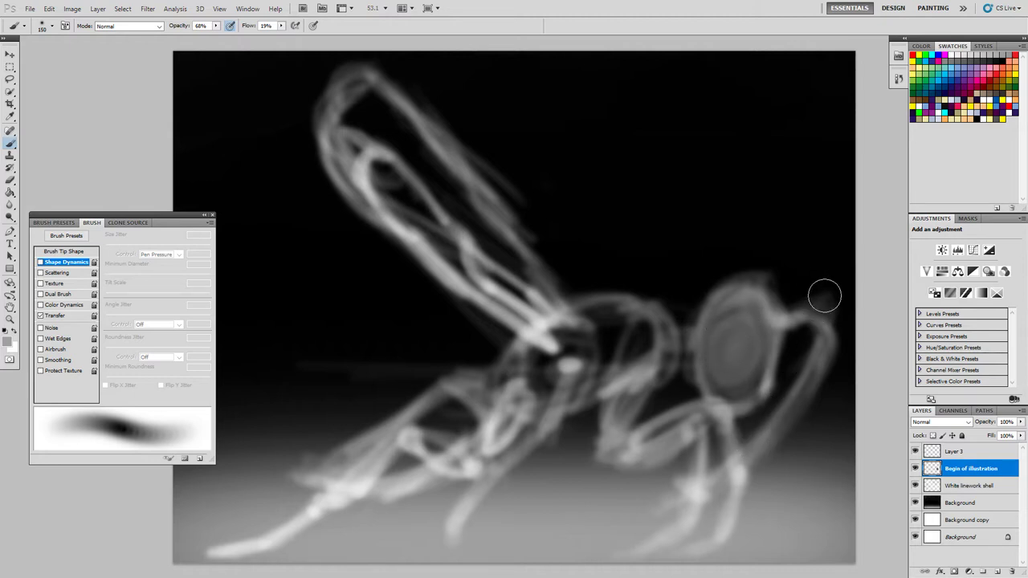
# Redefine the narrow ring around the inner eye with dark gray and a 35 px brush.
pyautogui.press('[')
pyautogui.press('[')
pyautogui.press('[')
pyautogui.press('[')
pyautogui.press('[')
pyautogui.press('[')
pyautogui.press('[')
pyautogui.click(987, 60)
# Paint a small black spot at the top of the head and cover the sketched antenna in black with an 80 px brush.
pyautogui.click(1001, 58)
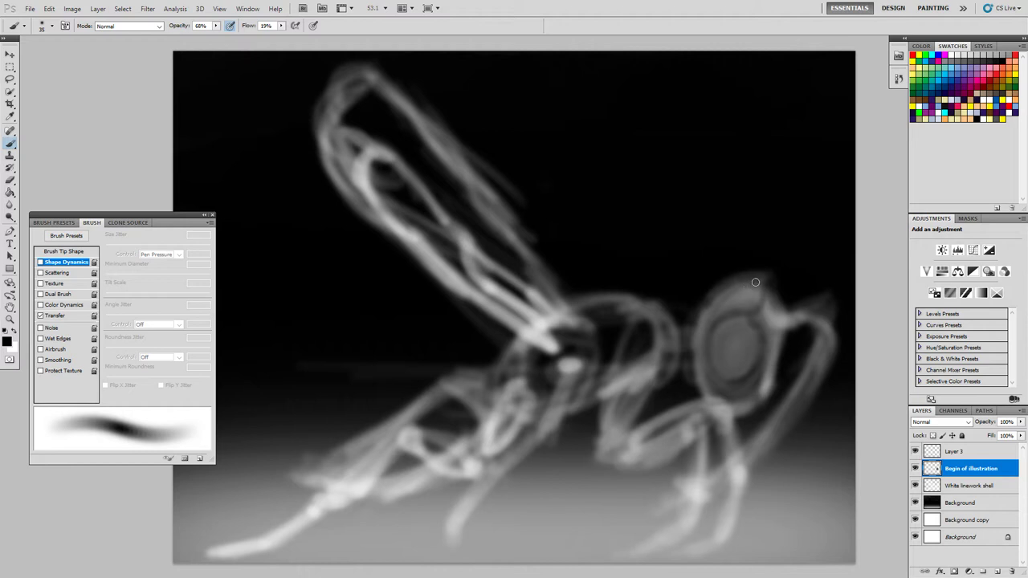
pyautogui.moveTo(748, 286); pyautogui.dragTo(742, 287)
pyautogui.press(']')
pyautogui.press(']')
pyautogui.press(']')
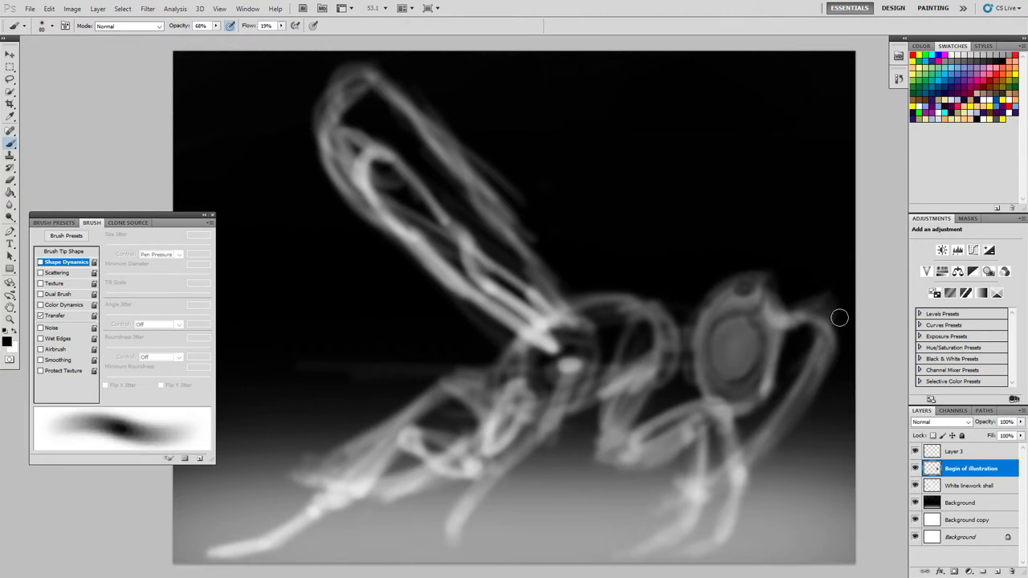
pyautogui.moveTo(840, 316)
pyautogui.mouseDown()
pyautogui.moveTo(830, 348)
pyautogui.moveTo(797, 294)
pyautogui.moveTo(793, 324)
pyautogui.moveTo(802, 277)
pyautogui.moveTo(819, 319)
pyautogui.moveTo(795, 330)
pyautogui.moveTo(804, 297)
pyautogui.moveTo(804, 381)
pyautogui.moveTo(811, 352)
pyautogui.moveTo(828, 343)
pyautogui.moveTo(802, 412)
pyautogui.moveTo(812, 393)
pyautogui.moveTo(803, 349)
pyautogui.moveTo(818, 390)
pyautogui.moveTo(803, 308)
pyautogui.moveTo(815, 325)
pyautogui.moveTo(840, 317)
pyautogui.moveTo(820, 318)
pyautogui.moveTo(804, 387)
pyautogui.moveTo(803, 370)
pyautogui.moveTo(829, 341)
pyautogui.moveTo(819, 372)
pyautogui.moveTo(831, 393)
pyautogui.moveTo(826, 294)
pyautogui.moveTo(824, 308)
pyautogui.moveTo(807, 307)
pyautogui.moveTo(796, 336)
pyautogui.moveTo(825, 355)
pyautogui.moveTo(823, 385)
pyautogui.moveTo(820, 322)
pyautogui.moveTo(841, 318)
pyautogui.moveTo(800, 291)
pyautogui.mouseUp()
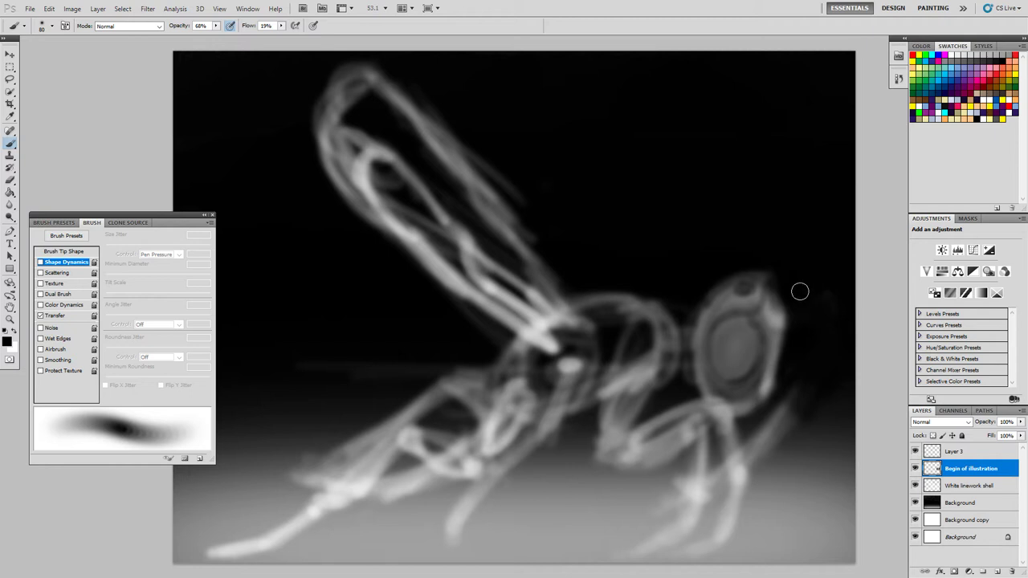
# Paint an elbowed antenna extending forward from the face in light gray on the Begin of illustration layer with a 45 px brush.
pyautogui.click(970, 504)
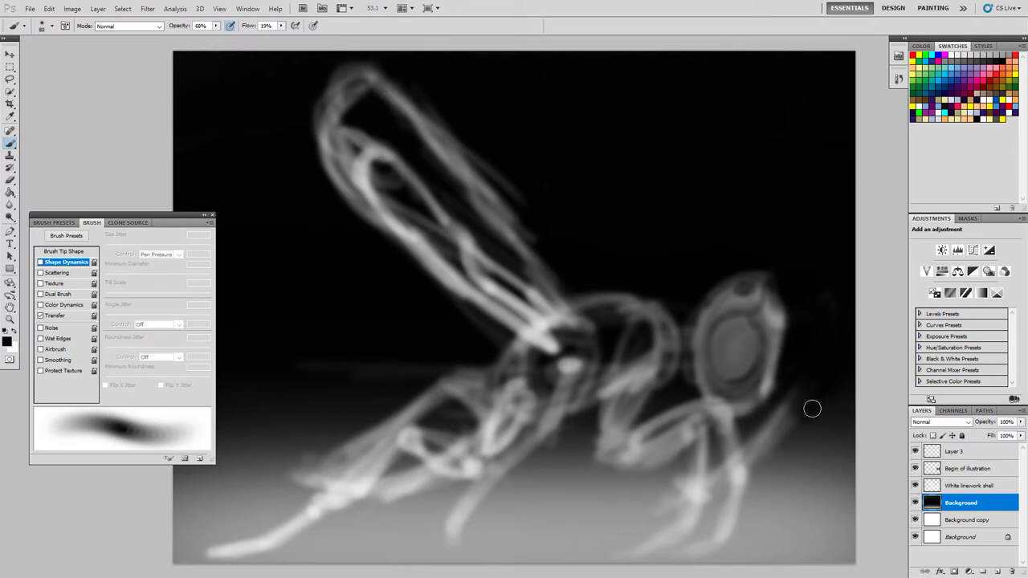
pyautogui.click(968, 468)
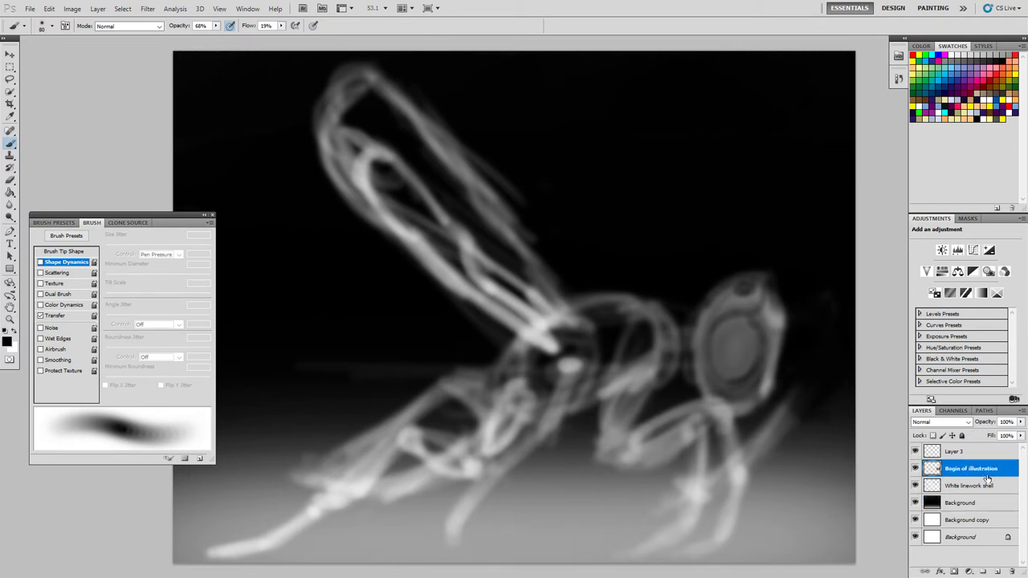
pyautogui.press('[')
pyautogui.press('[')
pyautogui.press('[')
pyautogui.press('[')
pyautogui.click(987, 57)
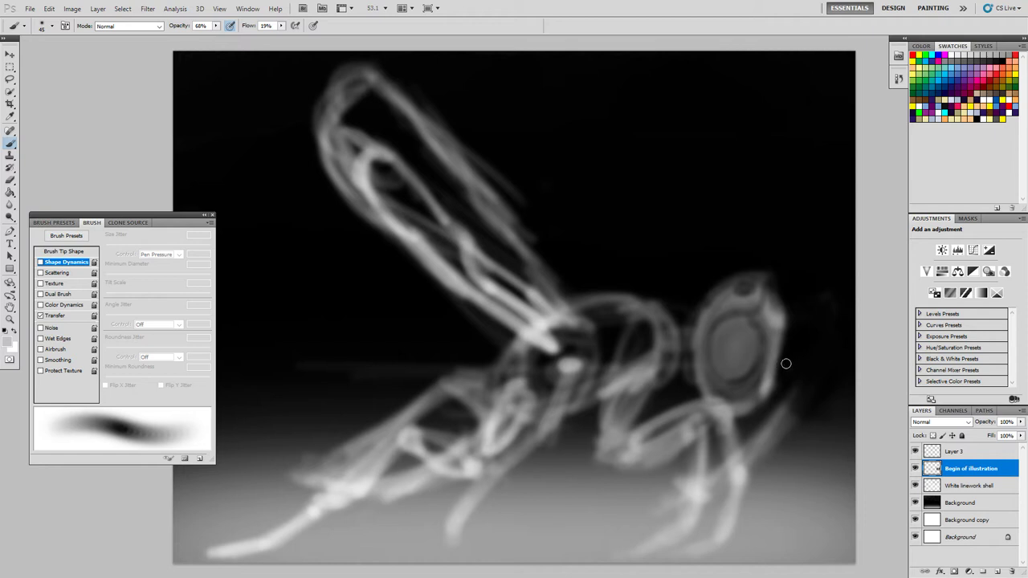
pyautogui.moveTo(781, 367)
pyautogui.mouseDown()
pyautogui.moveTo(814, 366)
pyautogui.moveTo(770, 365)
pyautogui.moveTo(847, 365)
pyautogui.moveTo(774, 368)
pyautogui.moveTo(833, 370)
pyautogui.moveTo(789, 366)
pyautogui.moveTo(810, 428)
pyautogui.moveTo(825, 371)
pyautogui.moveTo(765, 444)
pyautogui.moveTo(824, 378)
pyautogui.moveTo(771, 446)
pyautogui.moveTo(828, 377)
pyautogui.moveTo(759, 441)
pyautogui.moveTo(803, 390)
pyautogui.mouseUp()
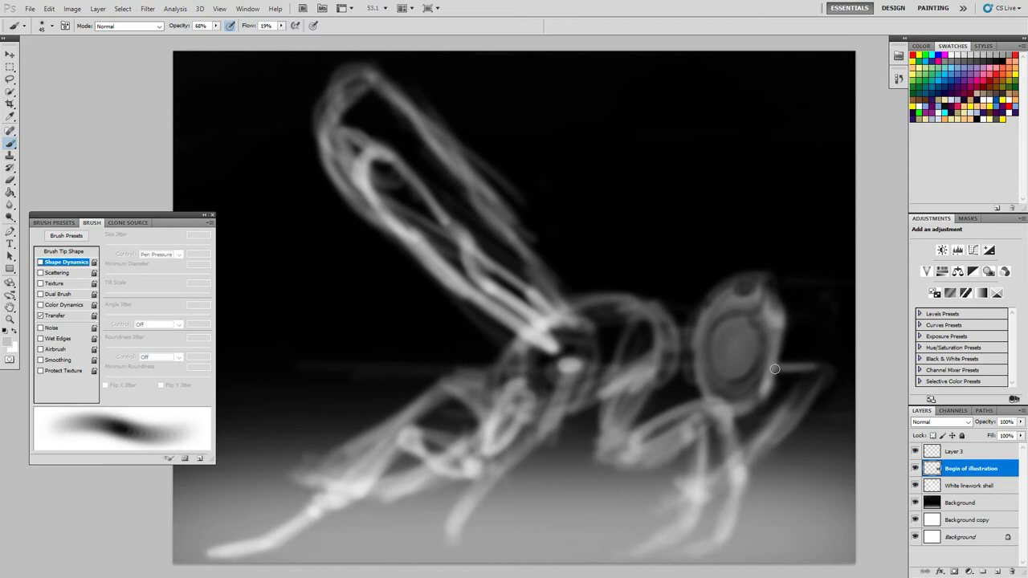
pyautogui.moveTo(805, 363)
pyautogui.mouseDown()
pyautogui.moveTo(819, 362)
pyautogui.moveTo(795, 369)
pyautogui.mouseUp()
pyautogui.moveTo(776, 368); pyautogui.dragTo(777, 366)
# Shape the front edge of the face beside the eye with medium gray, dark gray and black strokes.
pyautogui.click(997, 55)
pyautogui.click(998, 55)
pyautogui.moveTo(779, 322)
pyautogui.mouseDown()
pyautogui.moveTo(775, 339)
pyautogui.moveTo(773, 307)
pyautogui.moveTo(776, 343)
pyautogui.mouseUp()
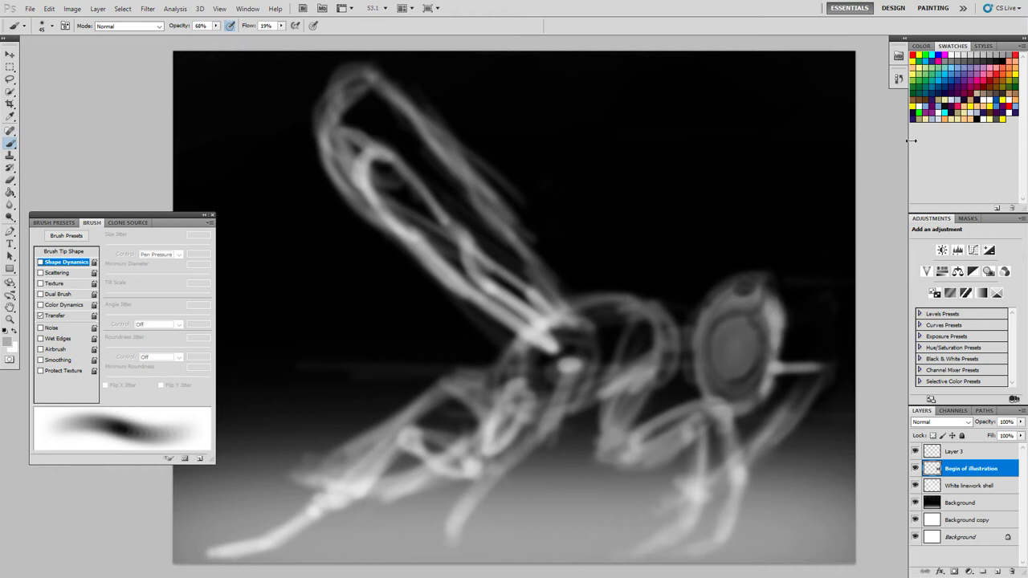
pyautogui.click(989, 59)
pyautogui.click(979, 60)
pyautogui.moveTo(778, 329)
pyautogui.mouseDown()
pyautogui.moveTo(777, 306)
pyautogui.moveTo(779, 344)
pyautogui.moveTo(777, 318)
pyautogui.mouseUp()
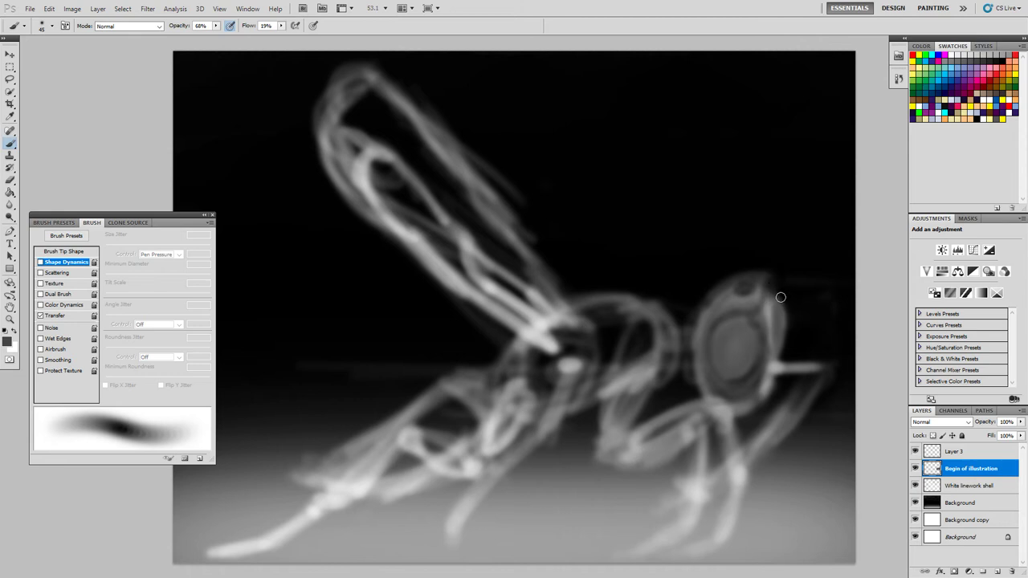
pyautogui.click(1003, 60)
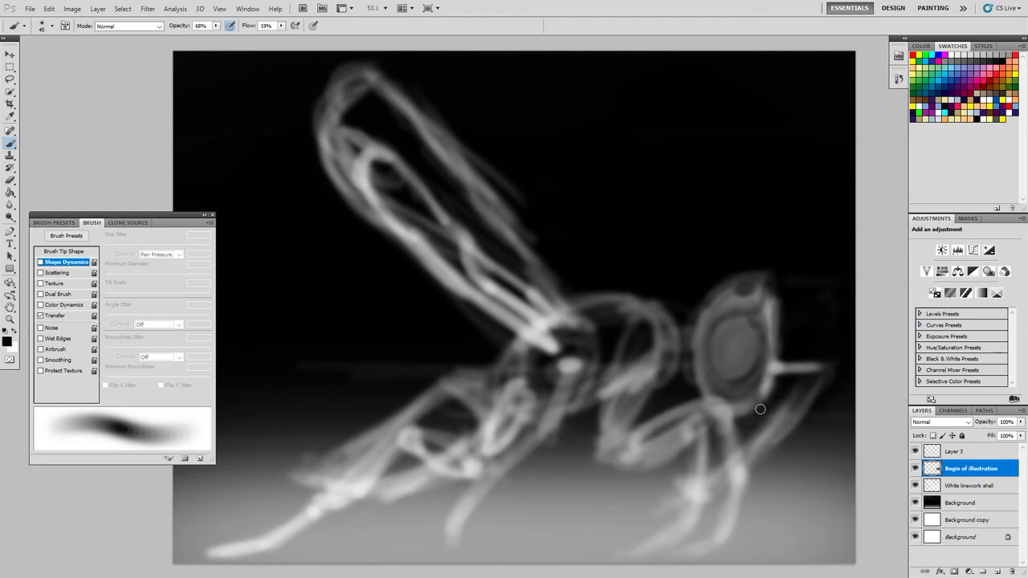
# Fill the lower part of the head below the eye with medium gray and an enlarged brush.
pyautogui.click(1001, 53)
pyautogui.press(']')
pyautogui.press(']')
pyautogui.press(']')
pyautogui.press(']')
pyautogui.press(']')
pyautogui.moveTo(742, 399)
pyautogui.mouseDown()
pyautogui.moveTo(751, 389)
pyautogui.moveTo(739, 390)
pyautogui.mouseUp()
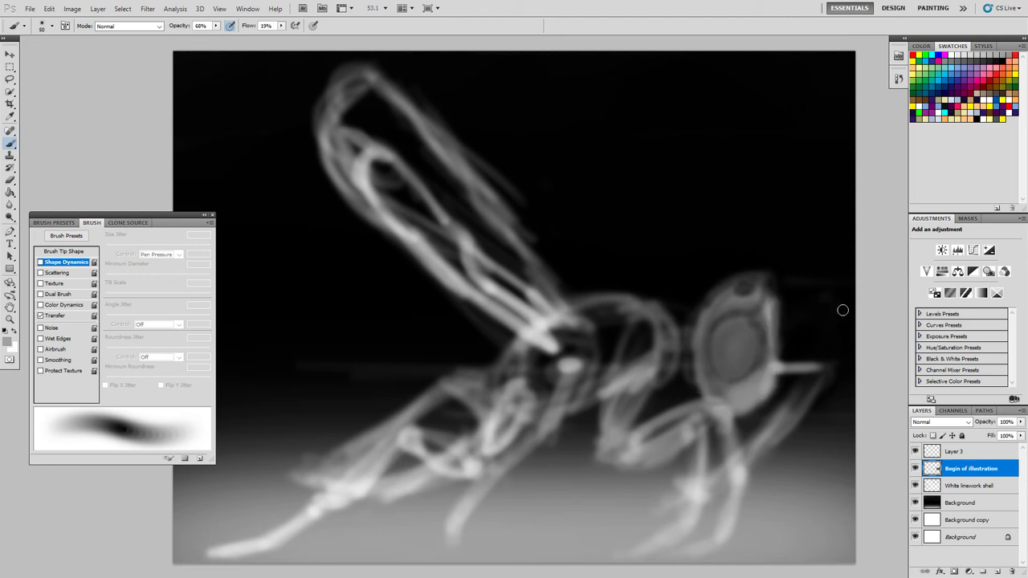
# Shade the inner eye and the lower head in black with a 60 px brush.
pyautogui.press('[')
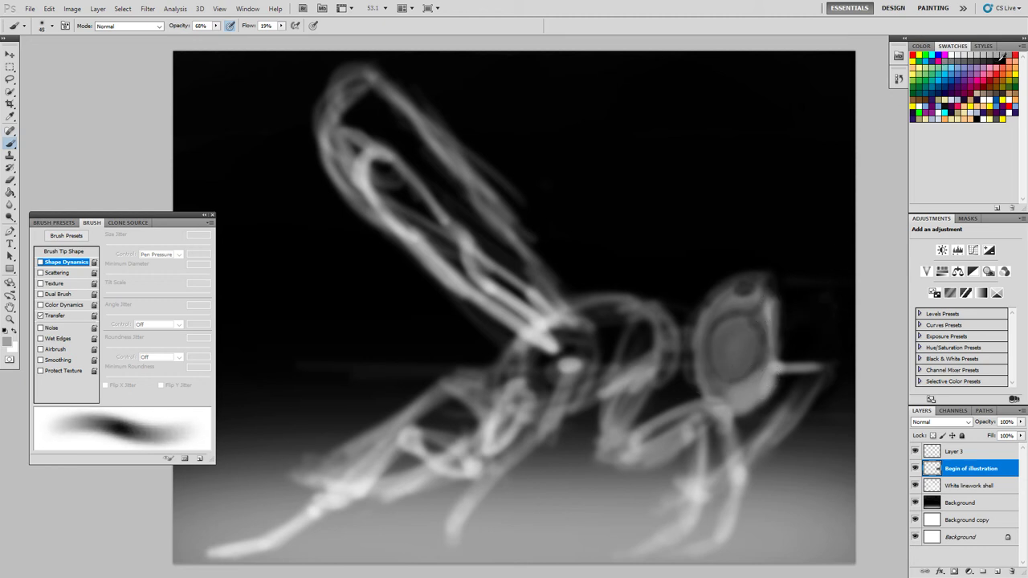
pyautogui.click(1003, 61)
pyautogui.press(']')
pyautogui.press(']')
pyautogui.press(']')
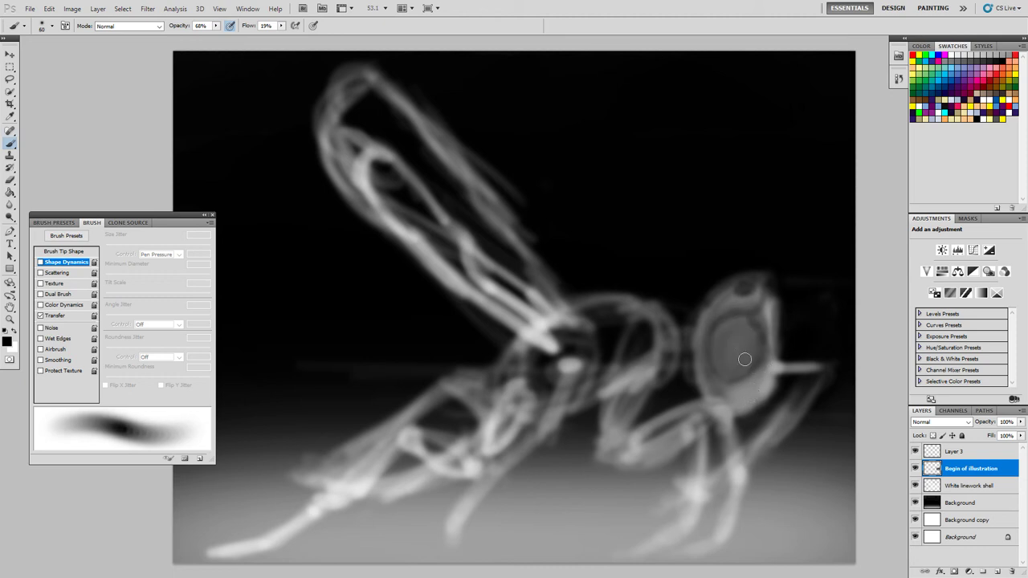
pyautogui.moveTo(763, 401); pyautogui.dragTo(759, 400)
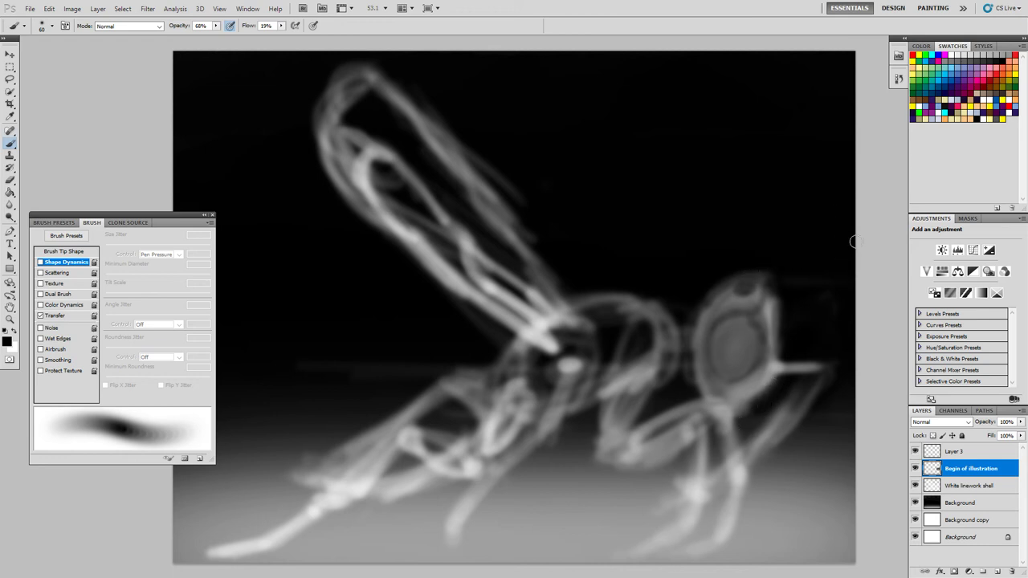
# Trim the lower front outline of the head at the antenna base in black with a 45 px brush.
pyautogui.click(1010, 58)
pyautogui.click(1003, 60)
pyautogui.press('[')
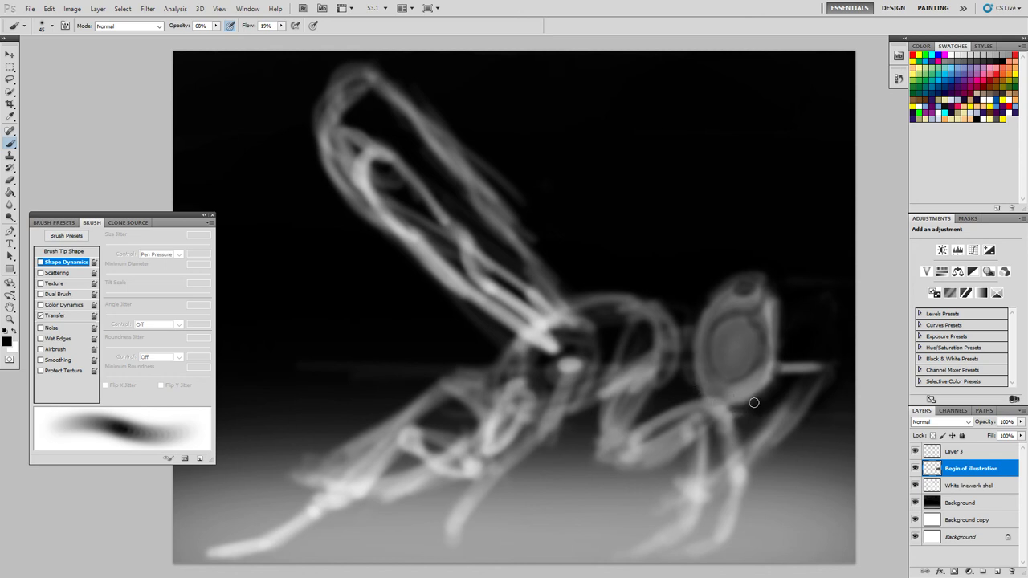
# Paint the neck joint behind the head in gray and separate the front thorax segment from the back in black.
pyautogui.click(995, 56)
pyautogui.moveTo(669, 330)
pyautogui.mouseDown()
pyautogui.moveTo(682, 347)
pyautogui.moveTo(674, 337)
pyautogui.mouseUp()
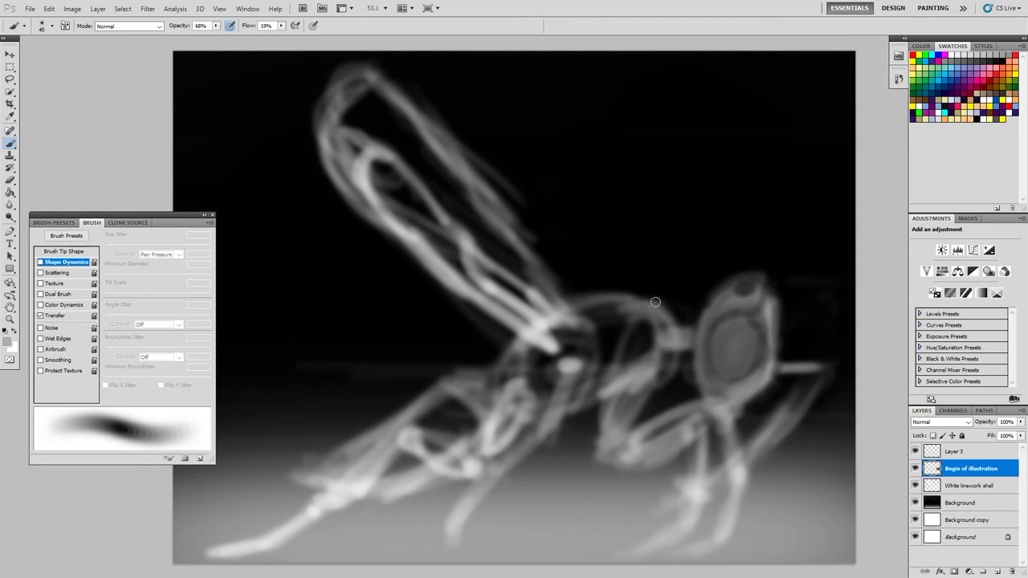
pyautogui.click(1004, 57)
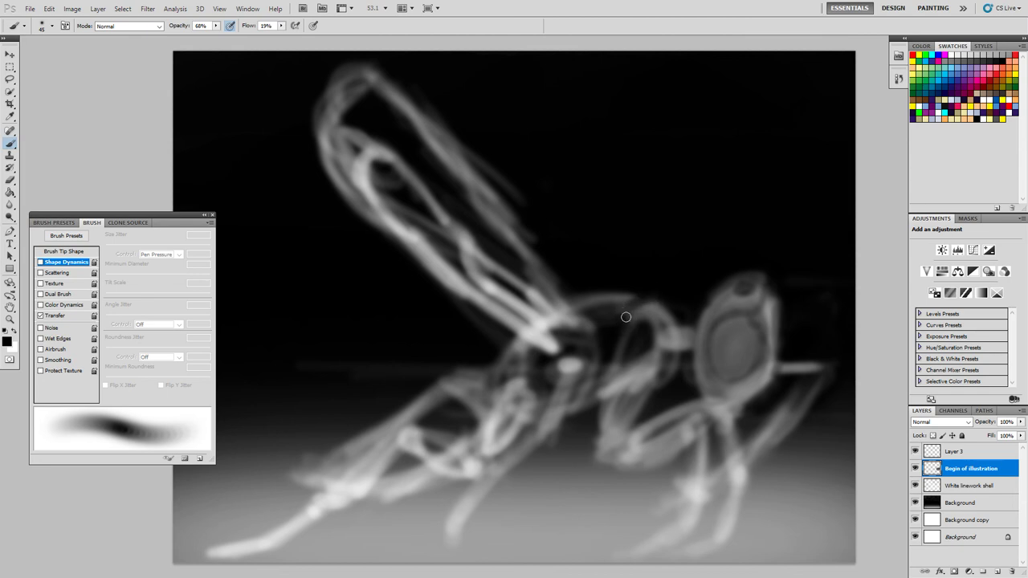
# Fill the front thorax segment behind the neck with light gray and a 100 px brush.
pyautogui.click(998, 54)
pyautogui.press(']')
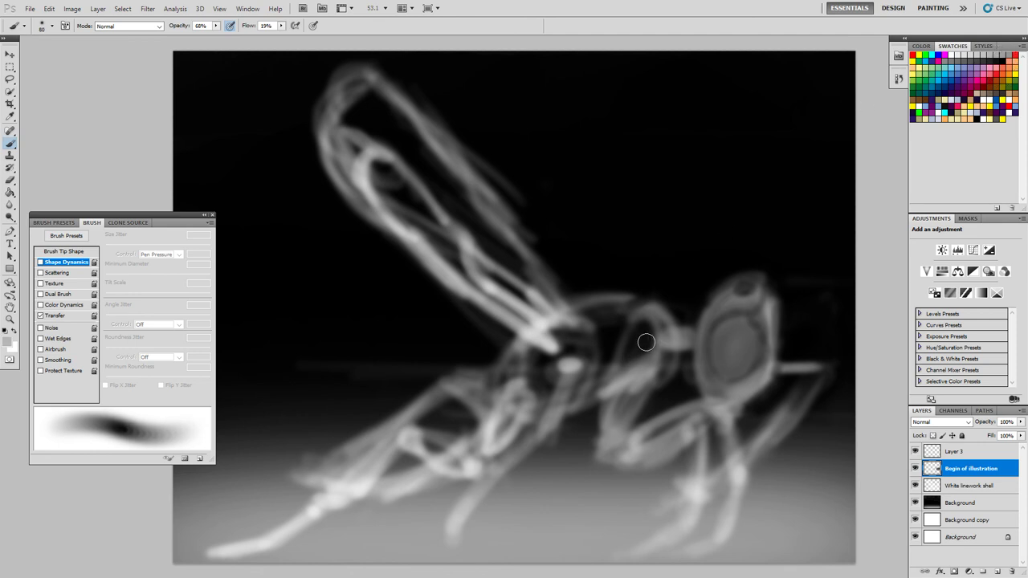
pyautogui.press(']')
pyautogui.press(']')
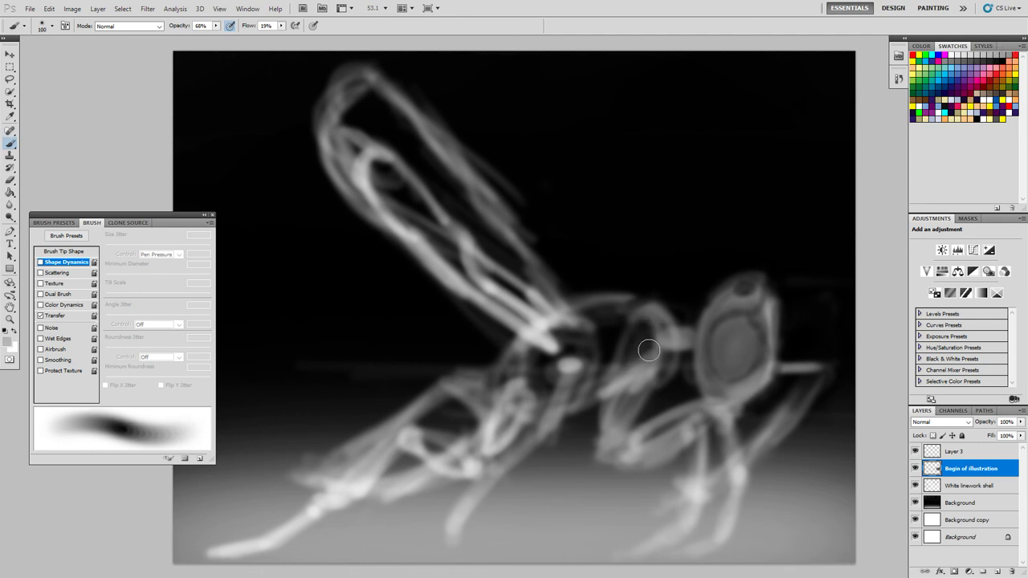
pyautogui.moveTo(647, 323)
pyautogui.mouseDown()
pyautogui.moveTo(632, 366)
pyautogui.moveTo(654, 330)
pyautogui.moveTo(634, 338)
pyautogui.moveTo(672, 309)
pyautogui.moveTo(642, 331)
pyautogui.moveTo(656, 319)
pyautogui.moveTo(641, 351)
pyautogui.moveTo(617, 293)
pyautogui.moveTo(649, 324)
pyautogui.moveTo(668, 322)
pyautogui.moveTo(678, 358)
pyautogui.moveTo(638, 335)
pyautogui.moveTo(654, 317)
pyautogui.moveTo(657, 353)
pyautogui.mouseUp()
# Fill the upper back of the thorax near the wing base with light gray and an 80 px brush.
pyautogui.press('[')
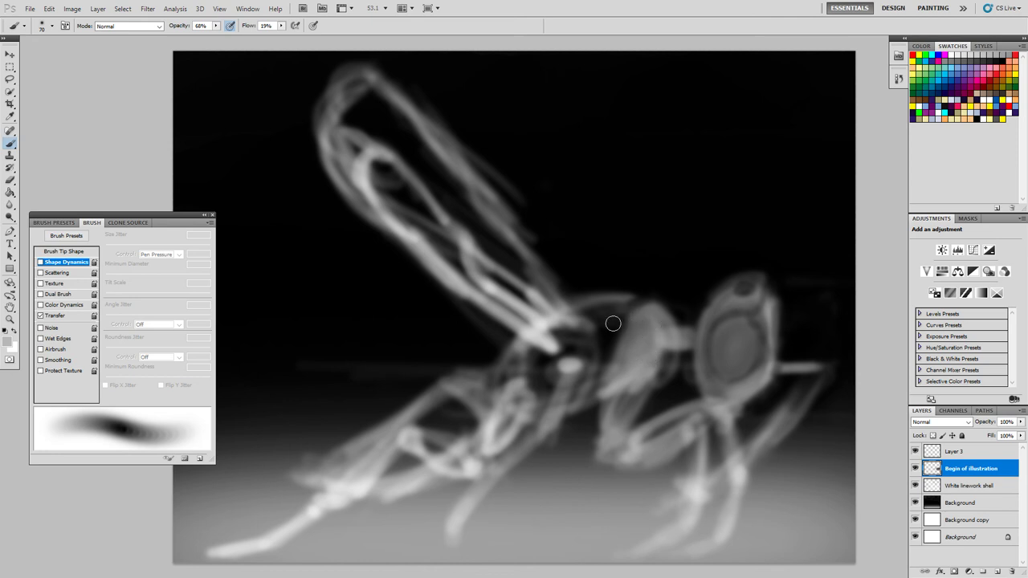
pyautogui.press(']')
pyautogui.moveTo(614, 316)
pyautogui.mouseDown()
pyautogui.moveTo(604, 347)
pyautogui.moveTo(612, 315)
pyautogui.moveTo(600, 328)
pyautogui.moveTo(611, 317)
pyautogui.moveTo(584, 316)
pyautogui.moveTo(593, 320)
pyautogui.moveTo(616, 295)
pyautogui.moveTo(588, 296)
pyautogui.mouseUp()
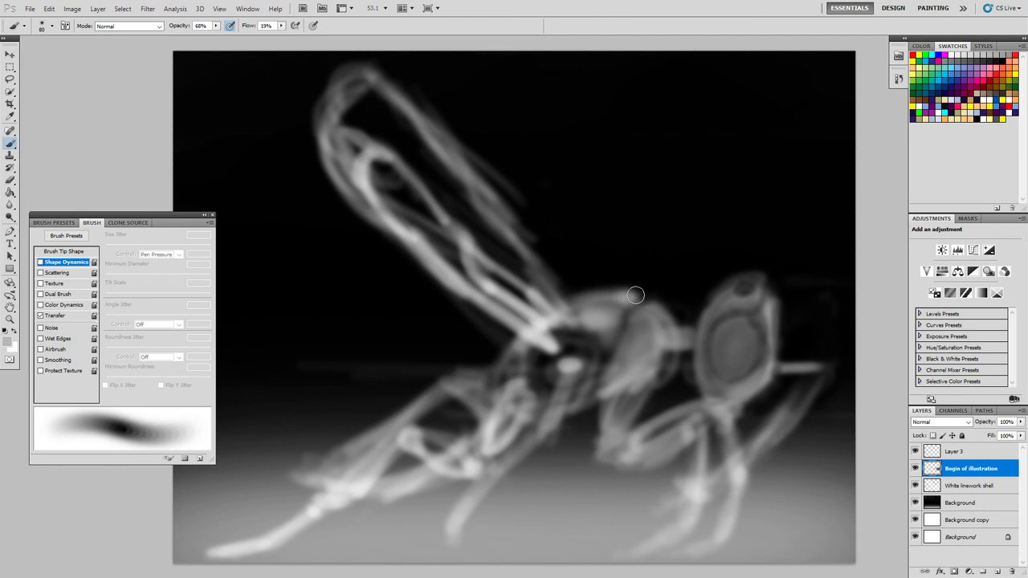
pyautogui.moveTo(636, 296); pyautogui.dragTo(630, 304)
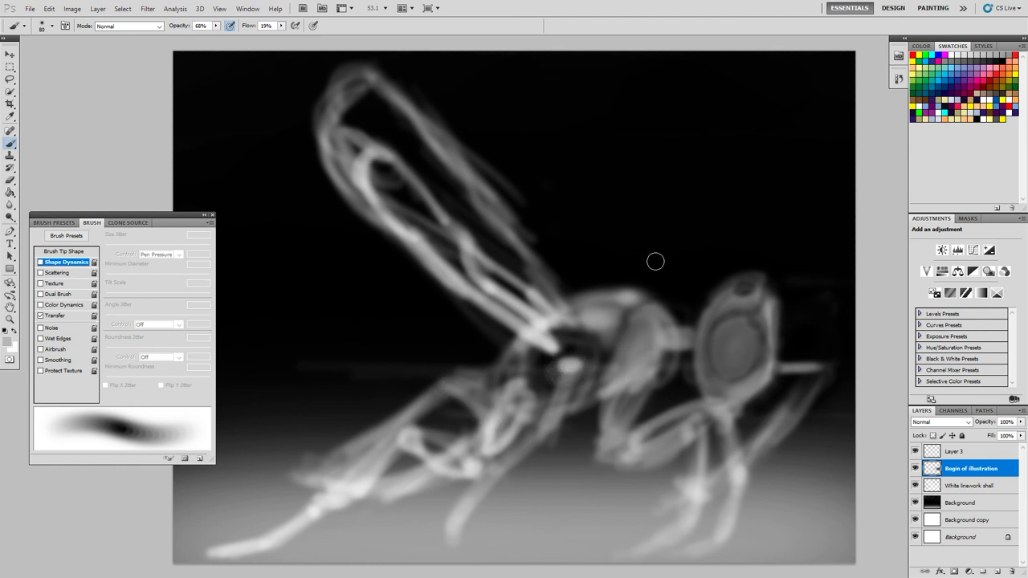
# Set up a JPEG copy of the illustration on the Desktop, declining to replace the existing file of the same name.
pyautogui.click(32, 10)
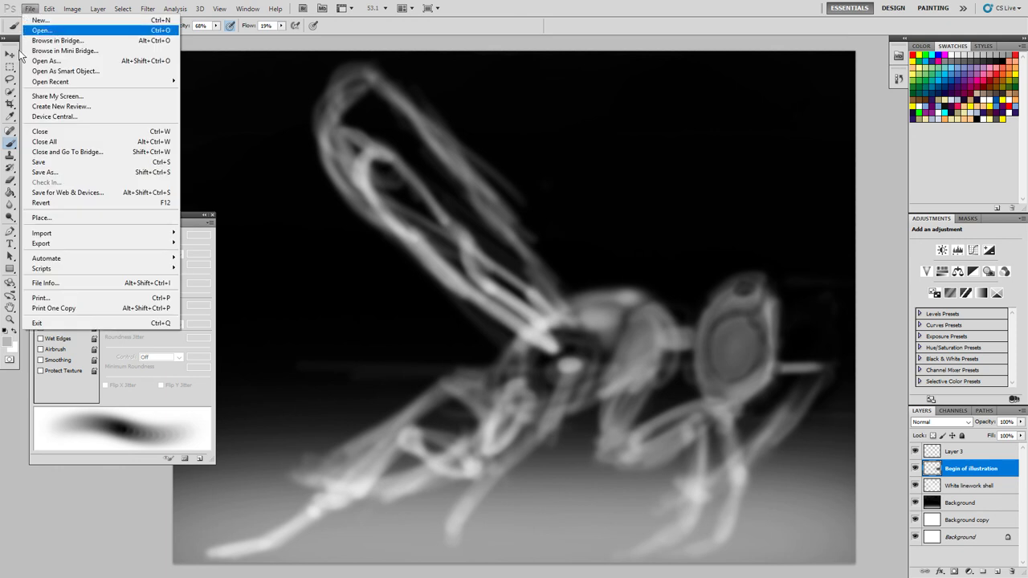
pyautogui.click(62, 173)
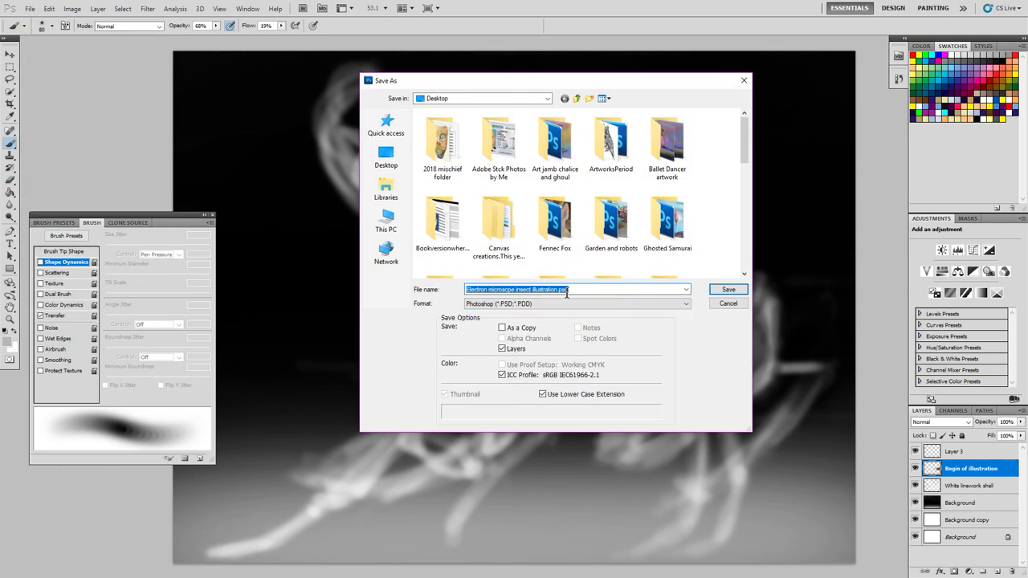
pyautogui.click(688, 304)
pyautogui.click(543, 375)
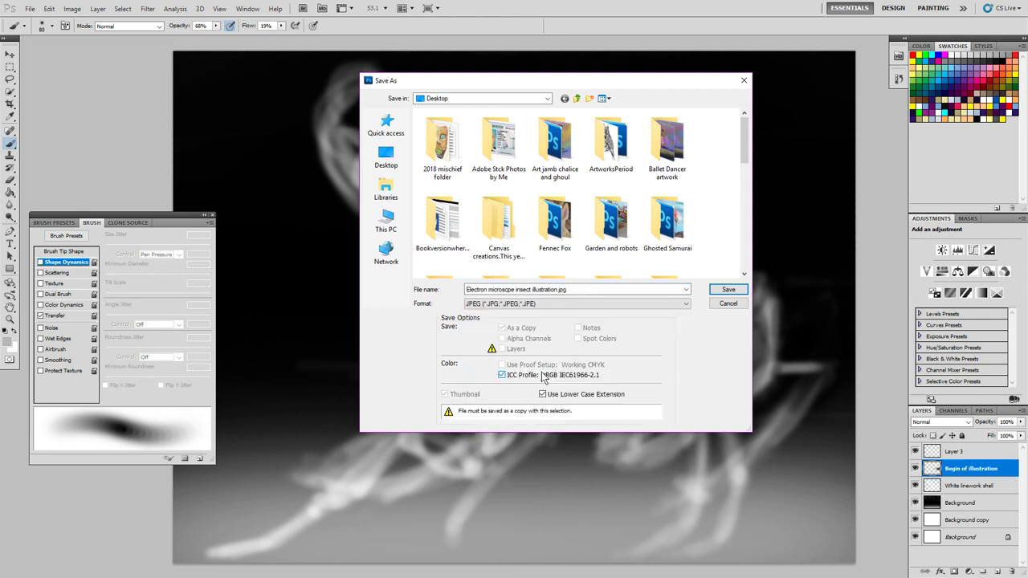
pyautogui.click(388, 161)
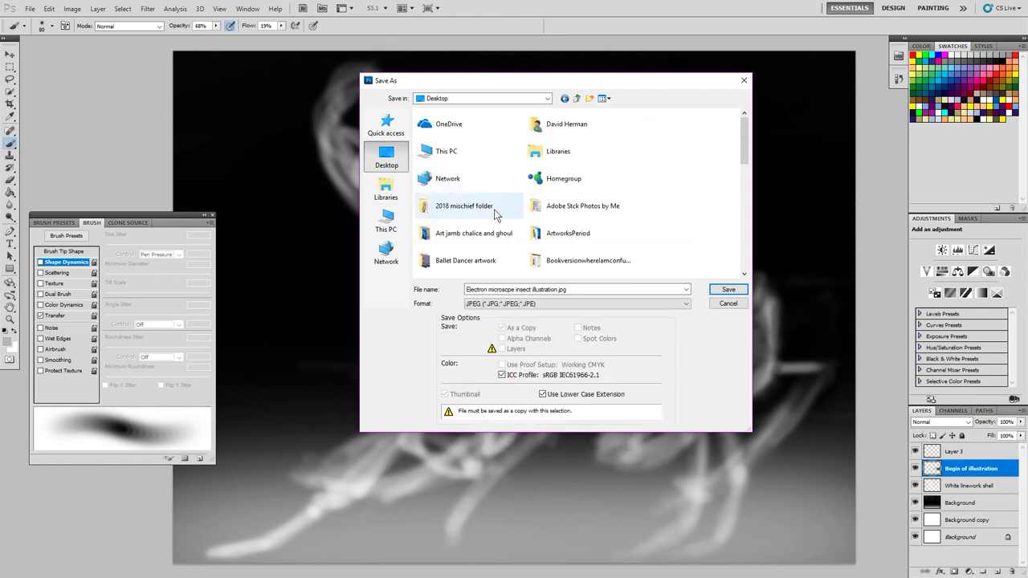
pyautogui.click(728, 291)
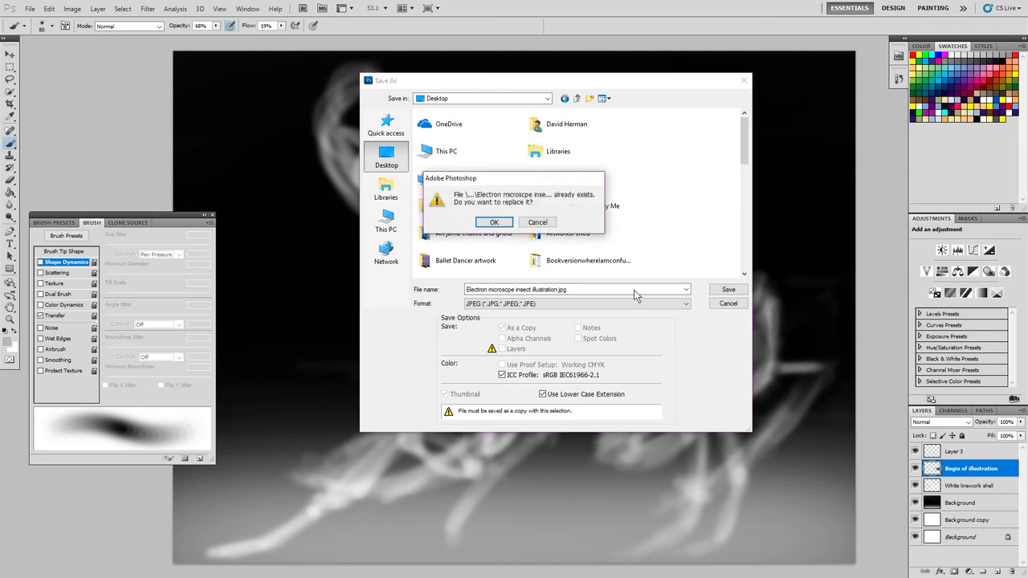
pyautogui.click(538, 222)
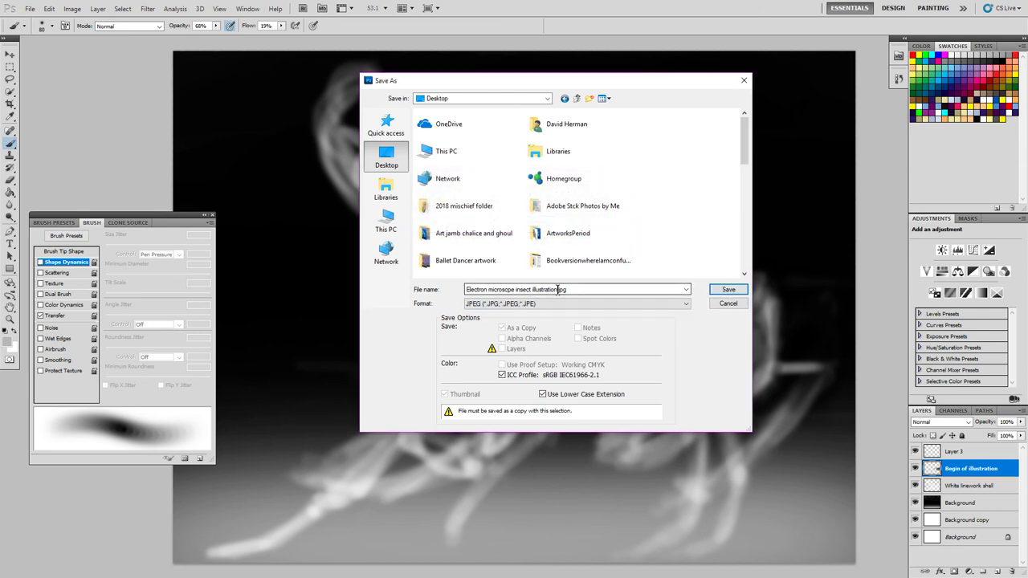
# Append 001 to the JPEG's file name and save it at Maximum quality 12 with the Baseline ("Standard") format option.
pyautogui.click(530, 290)
pyautogui.doubleClick(555, 289)
pyautogui.click(556, 289)
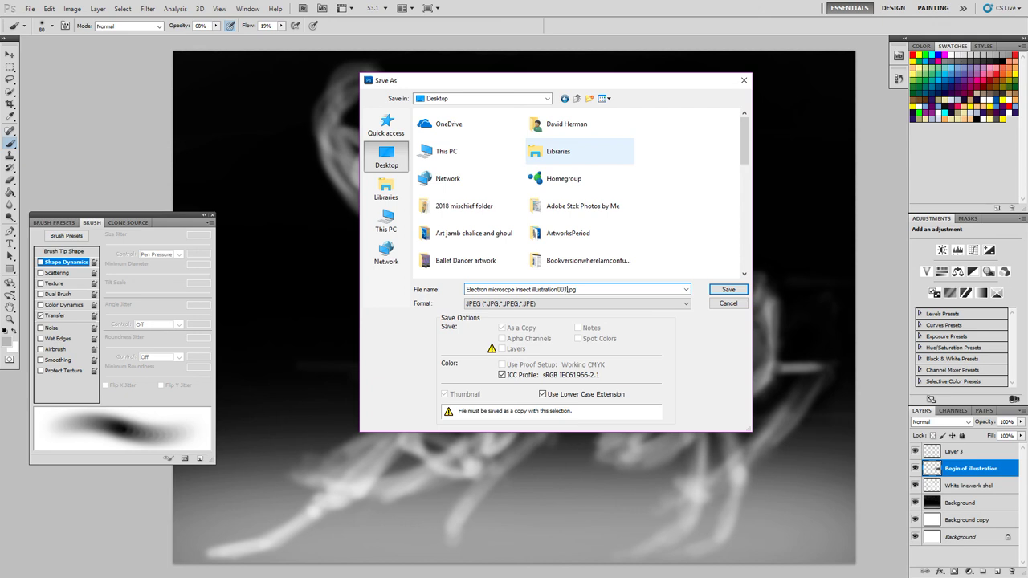
pyautogui.click(719, 290)
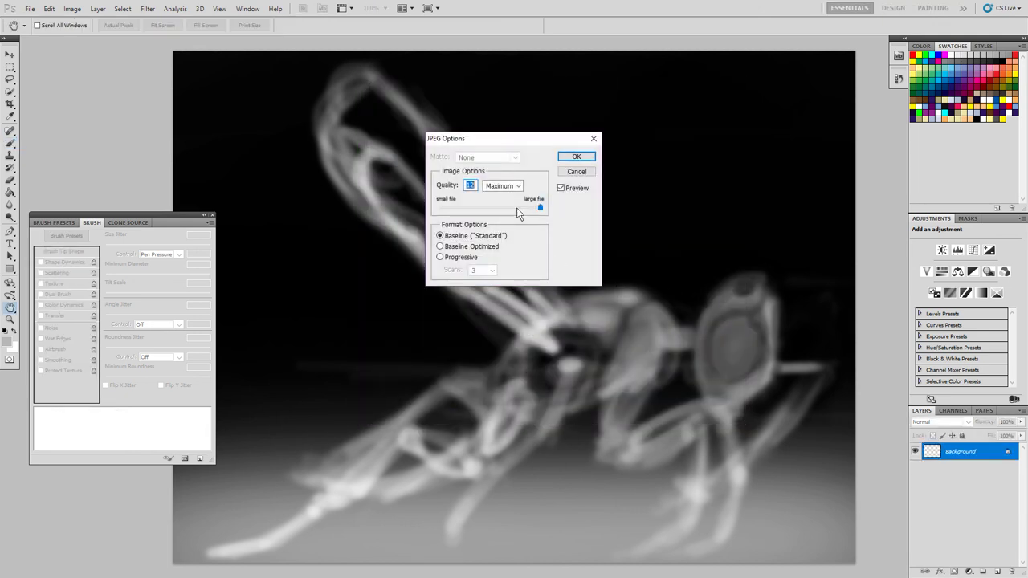
pyautogui.click(577, 157)
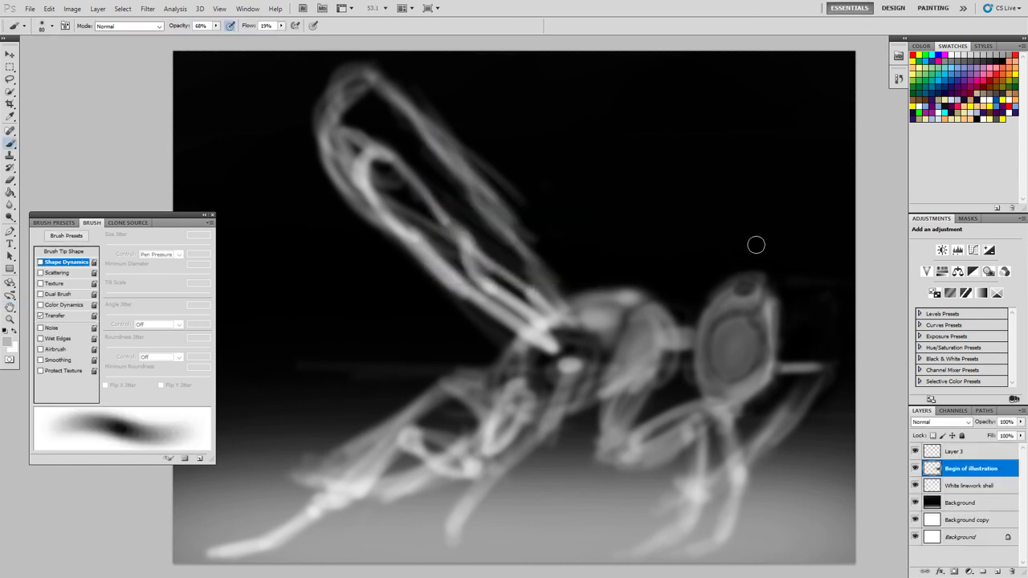